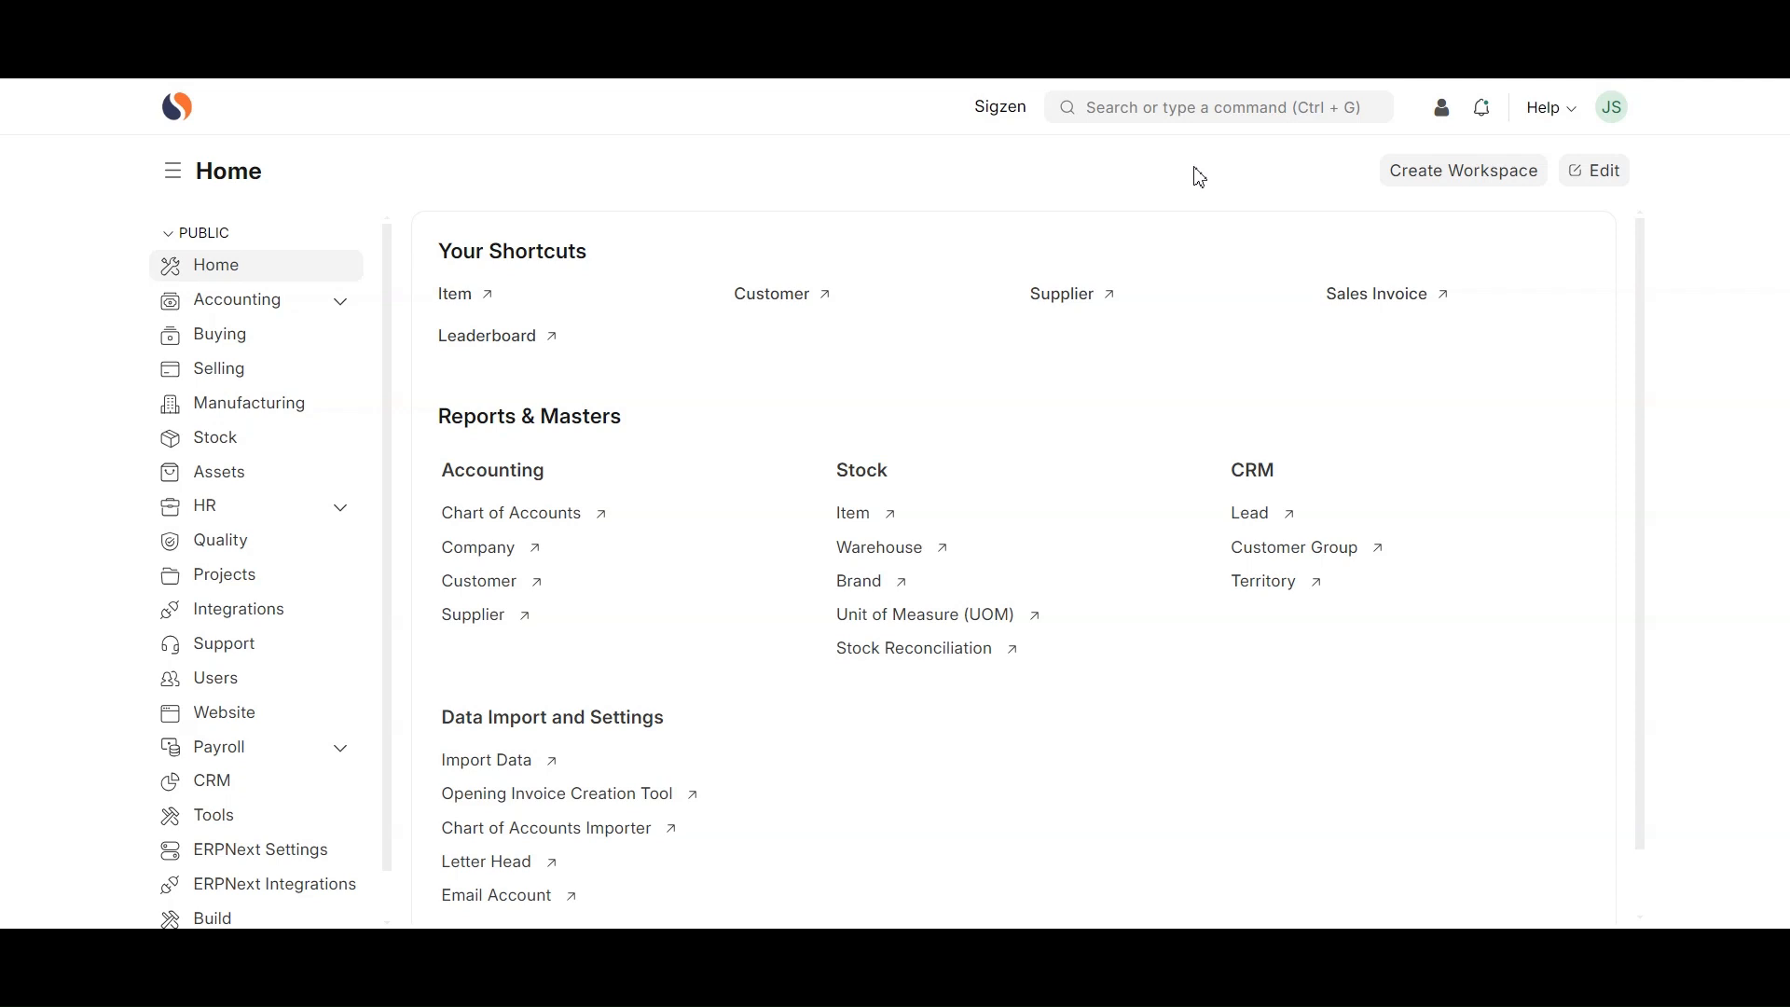
# - Open the Item list and start a new item in the full form
pyautogui.click(1221, 108)
pyautogui.write('item')
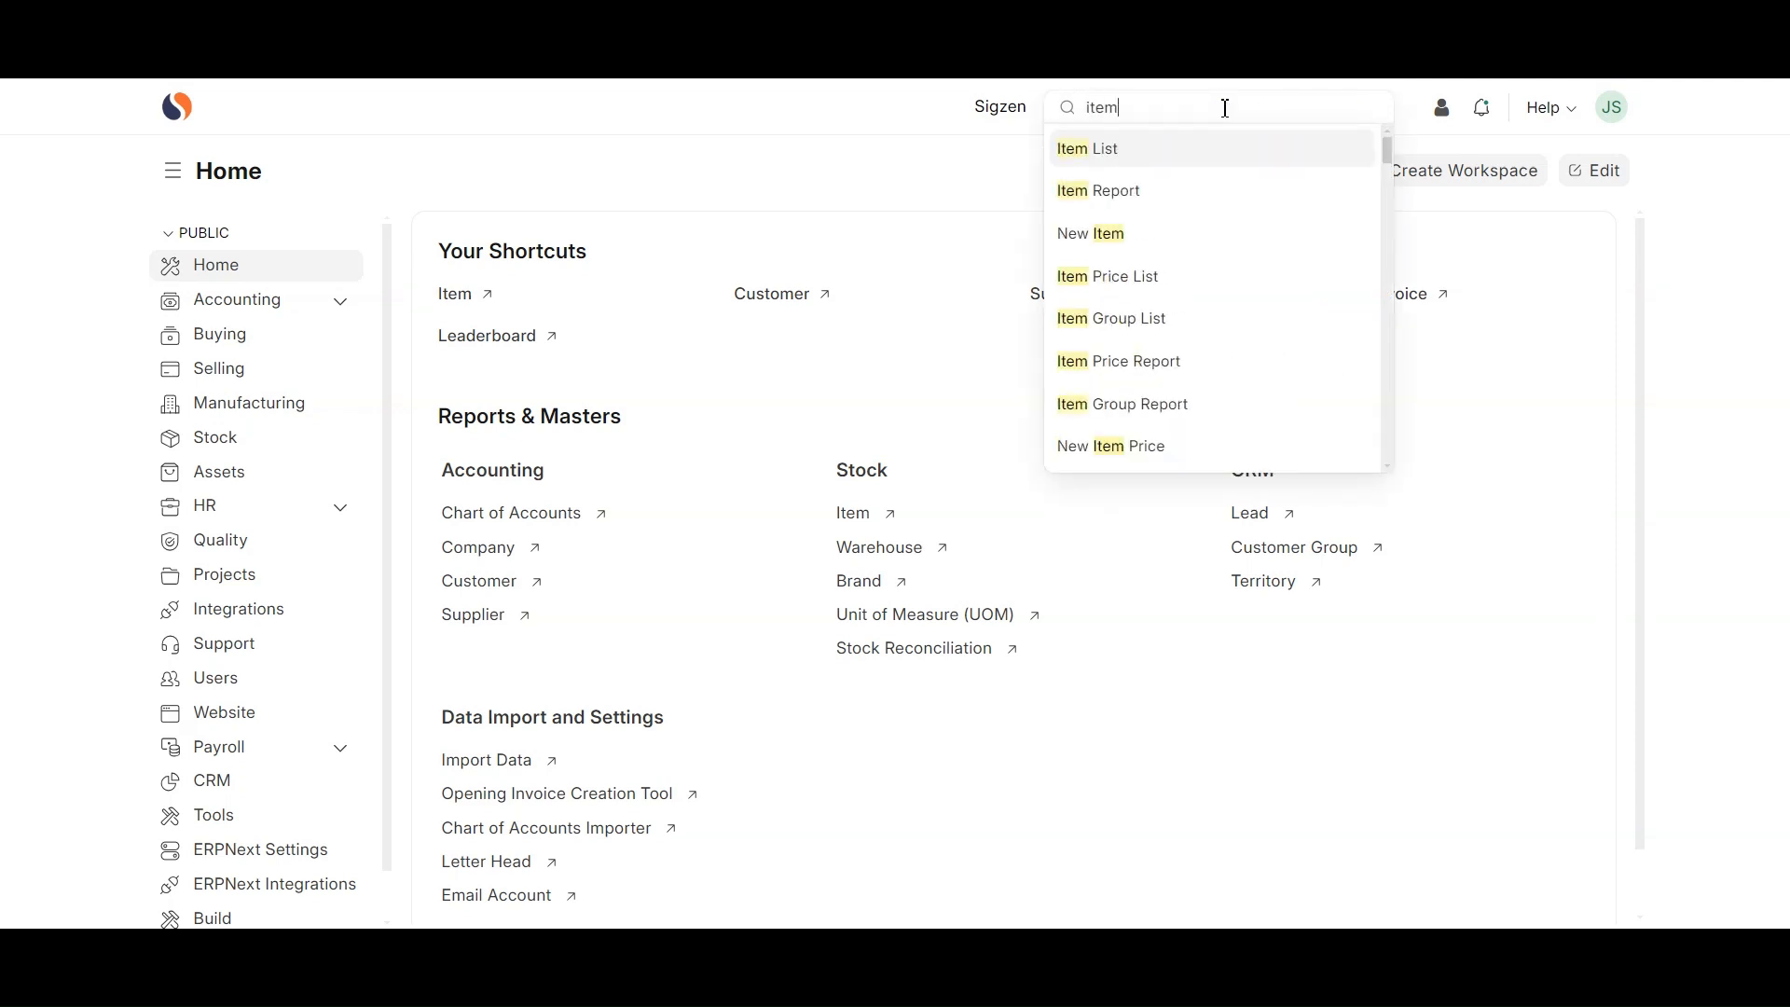
pyautogui.click(1219, 152)
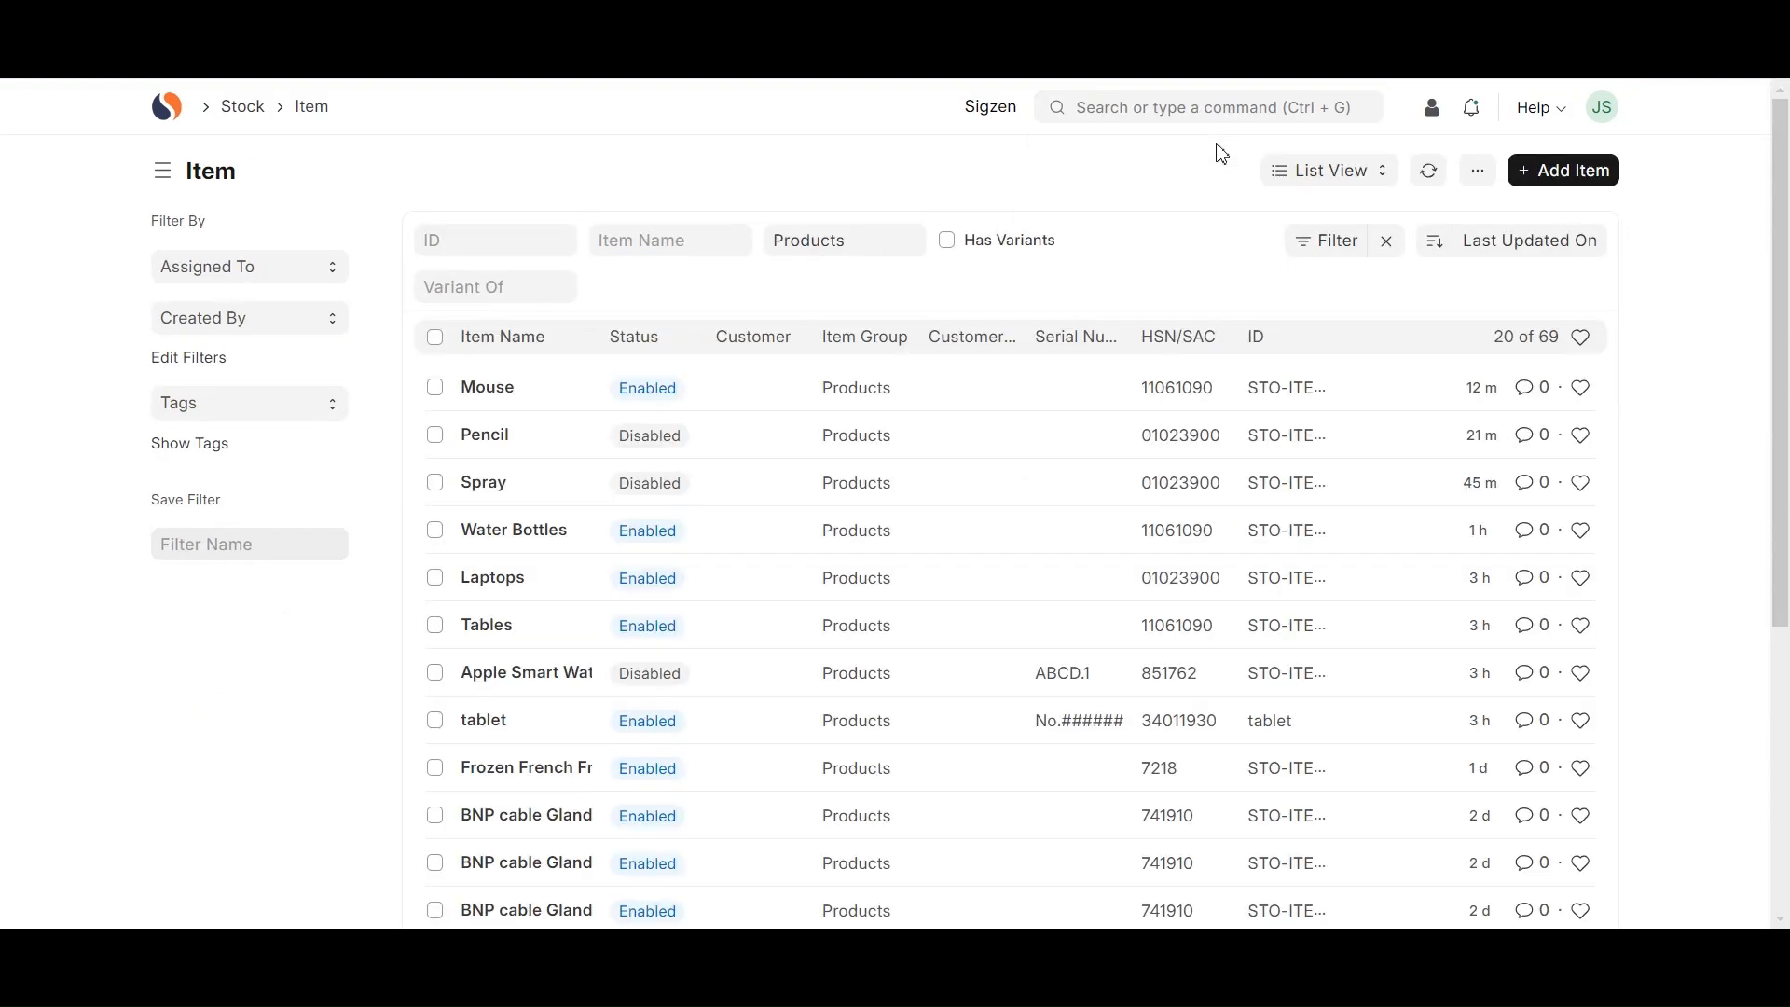
pyautogui.click(1552, 168)
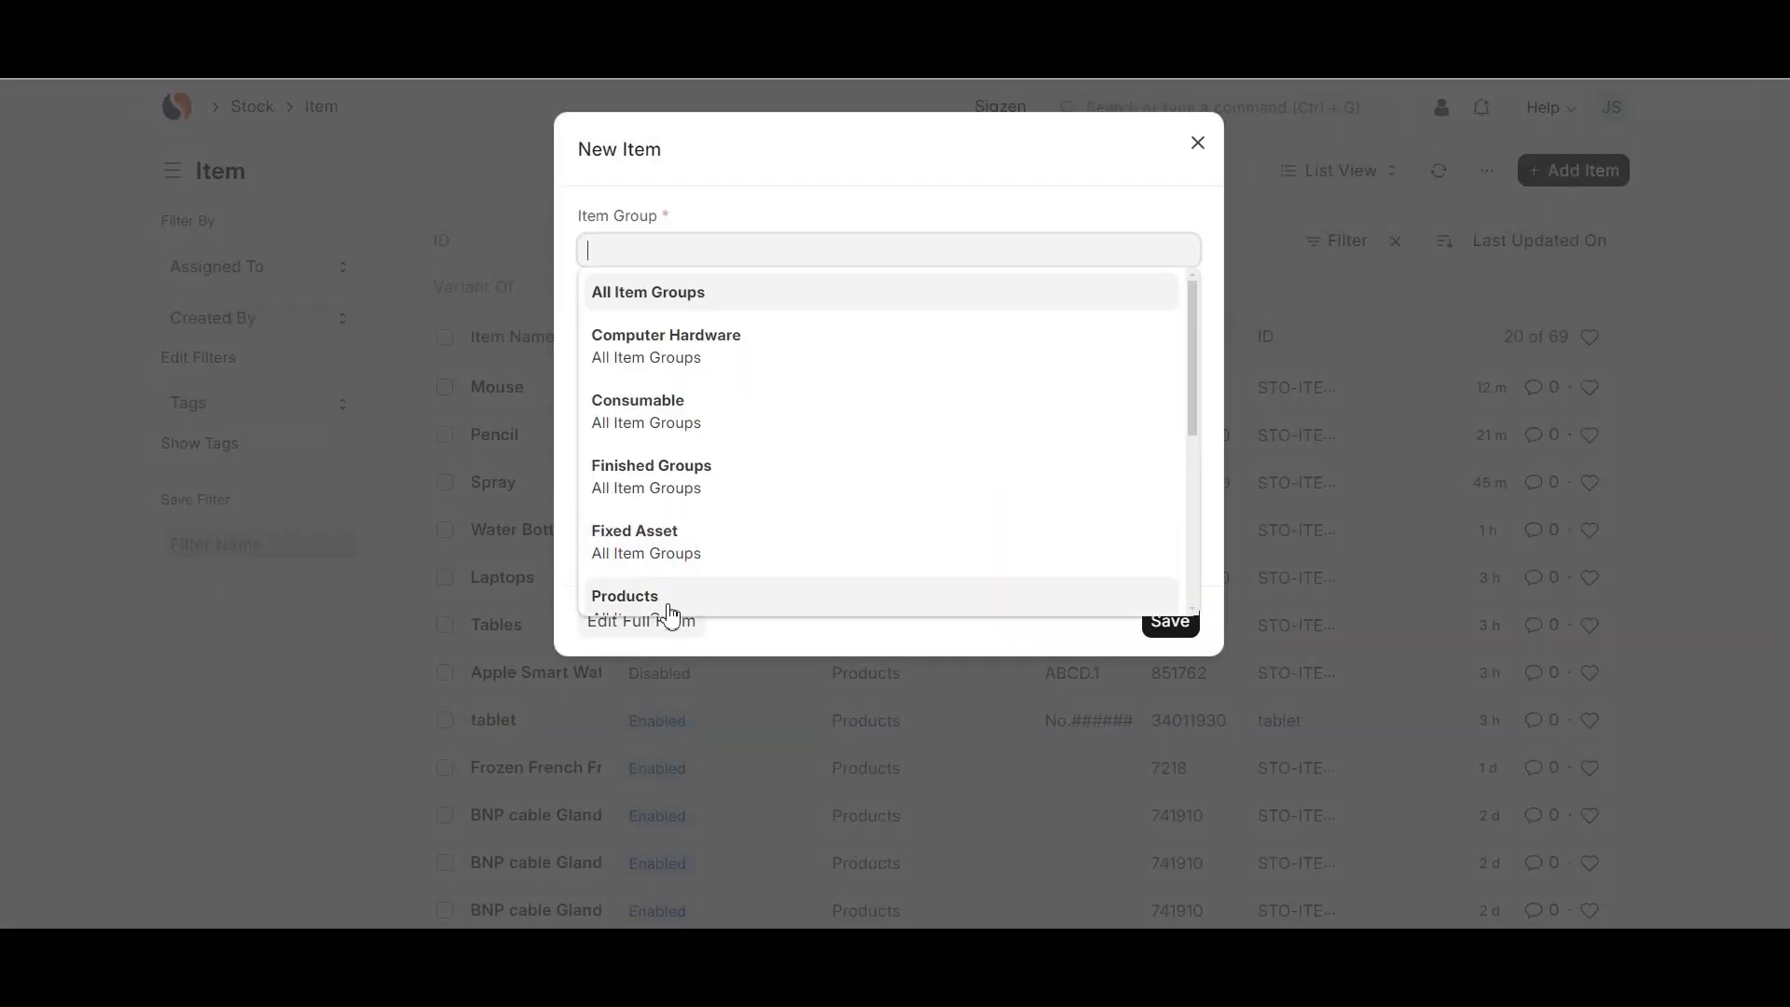
pyautogui.click(643, 623)
# - Fill in the new item's name Keyboard, item group Products, HSN/SAC 01023900, opening stock 8,000 and valuation rate 500
pyautogui.click(455, 413)
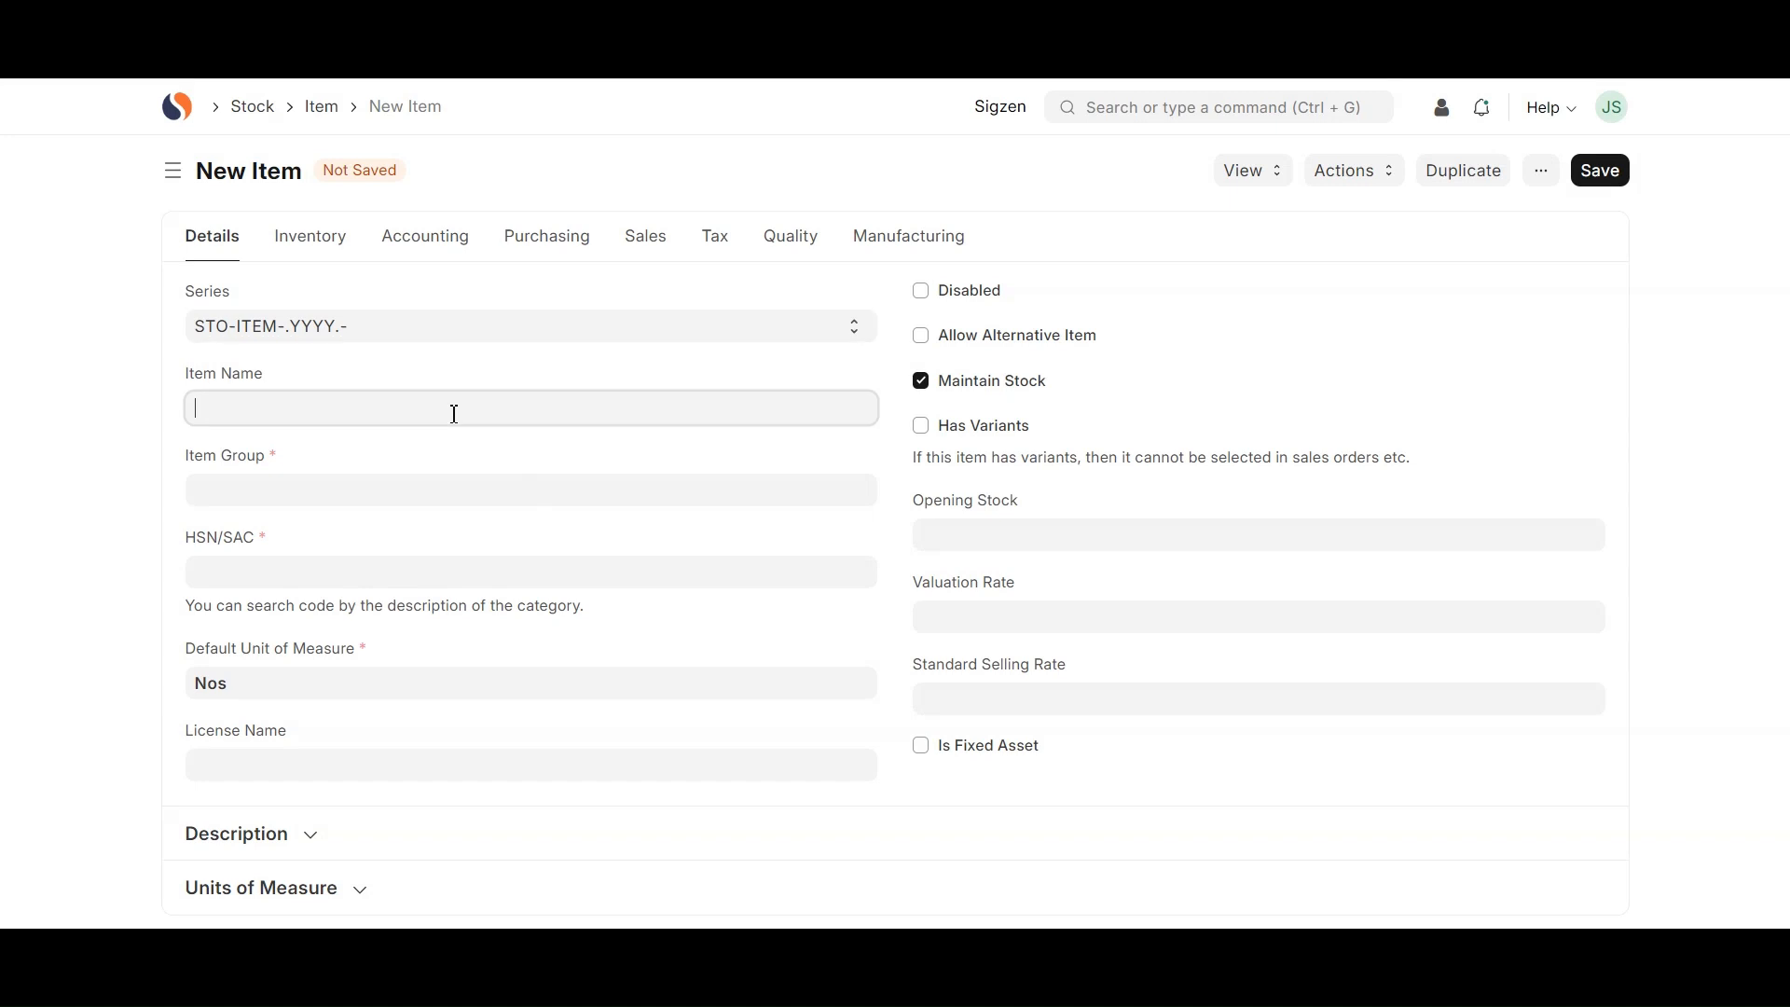
pyautogui.write('Keyboard')
pyautogui.click(448, 488)
pyautogui.click(328, 841)
pyautogui.click(479, 572)
pyautogui.click(474, 604)
pyautogui.click(982, 523)
pyautogui.click(1023, 624)
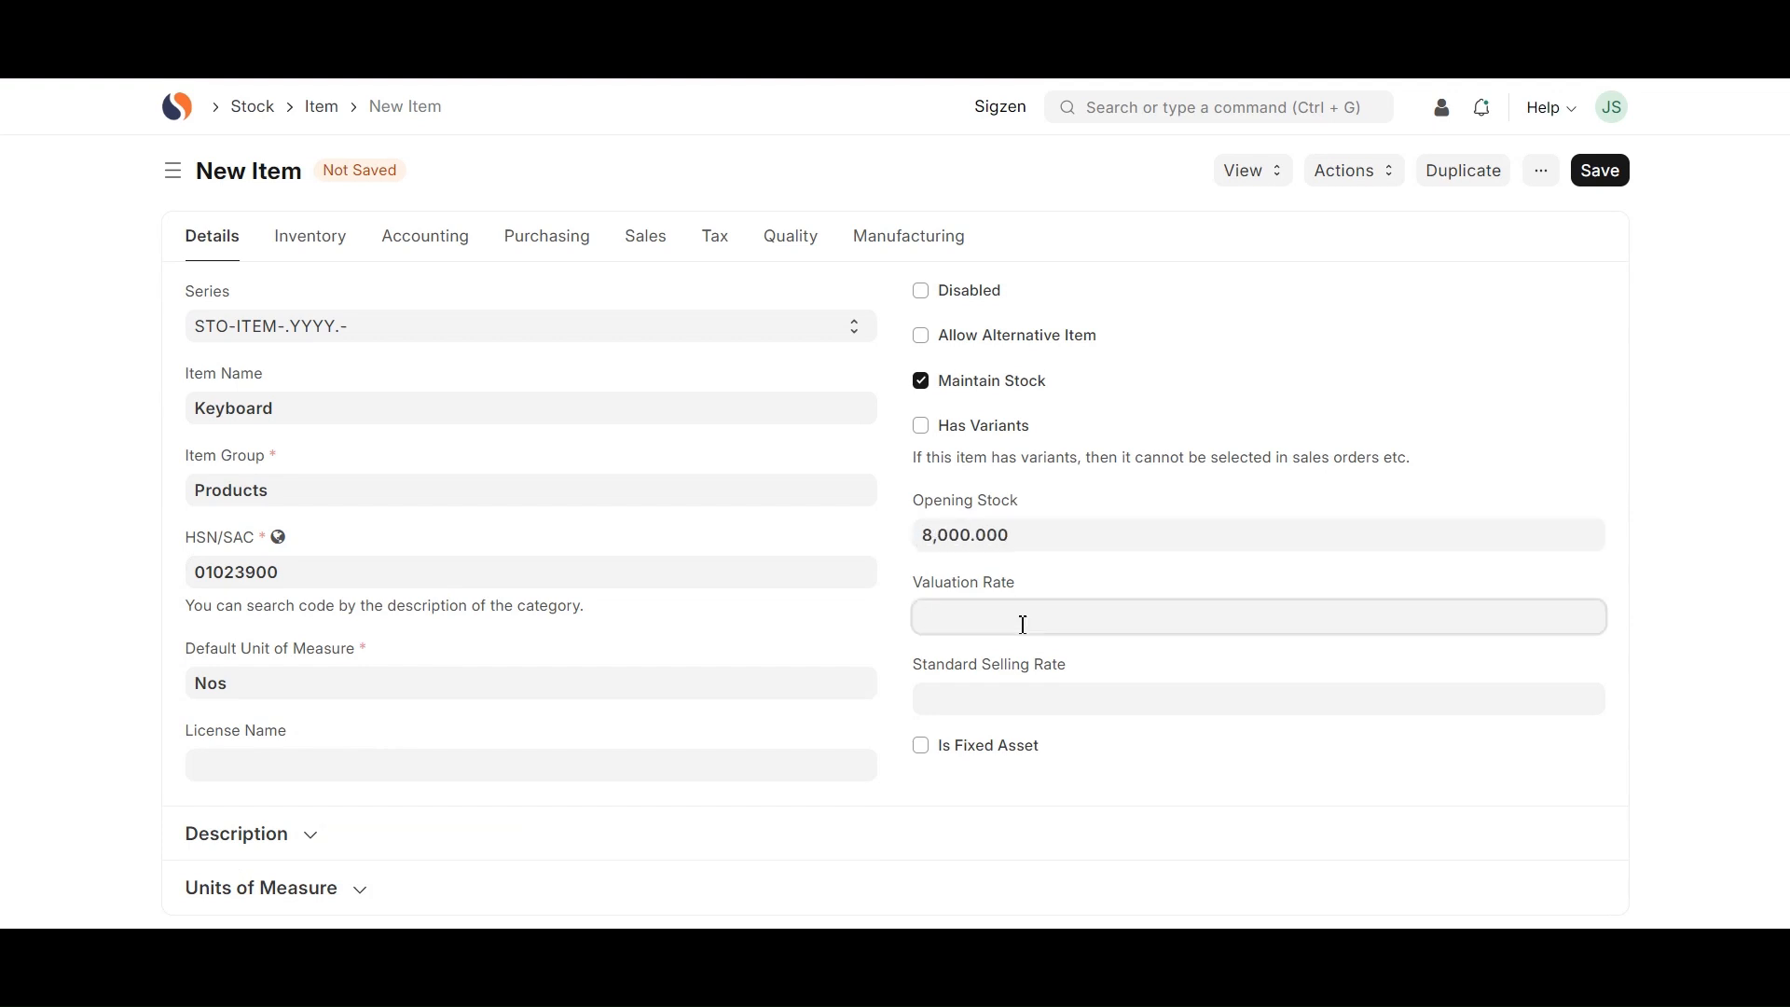
# - In the item's inventory settings, enable Has Batch No and Automatically Create New Batch, with batch number series key.12
pyautogui.click(337, 244)
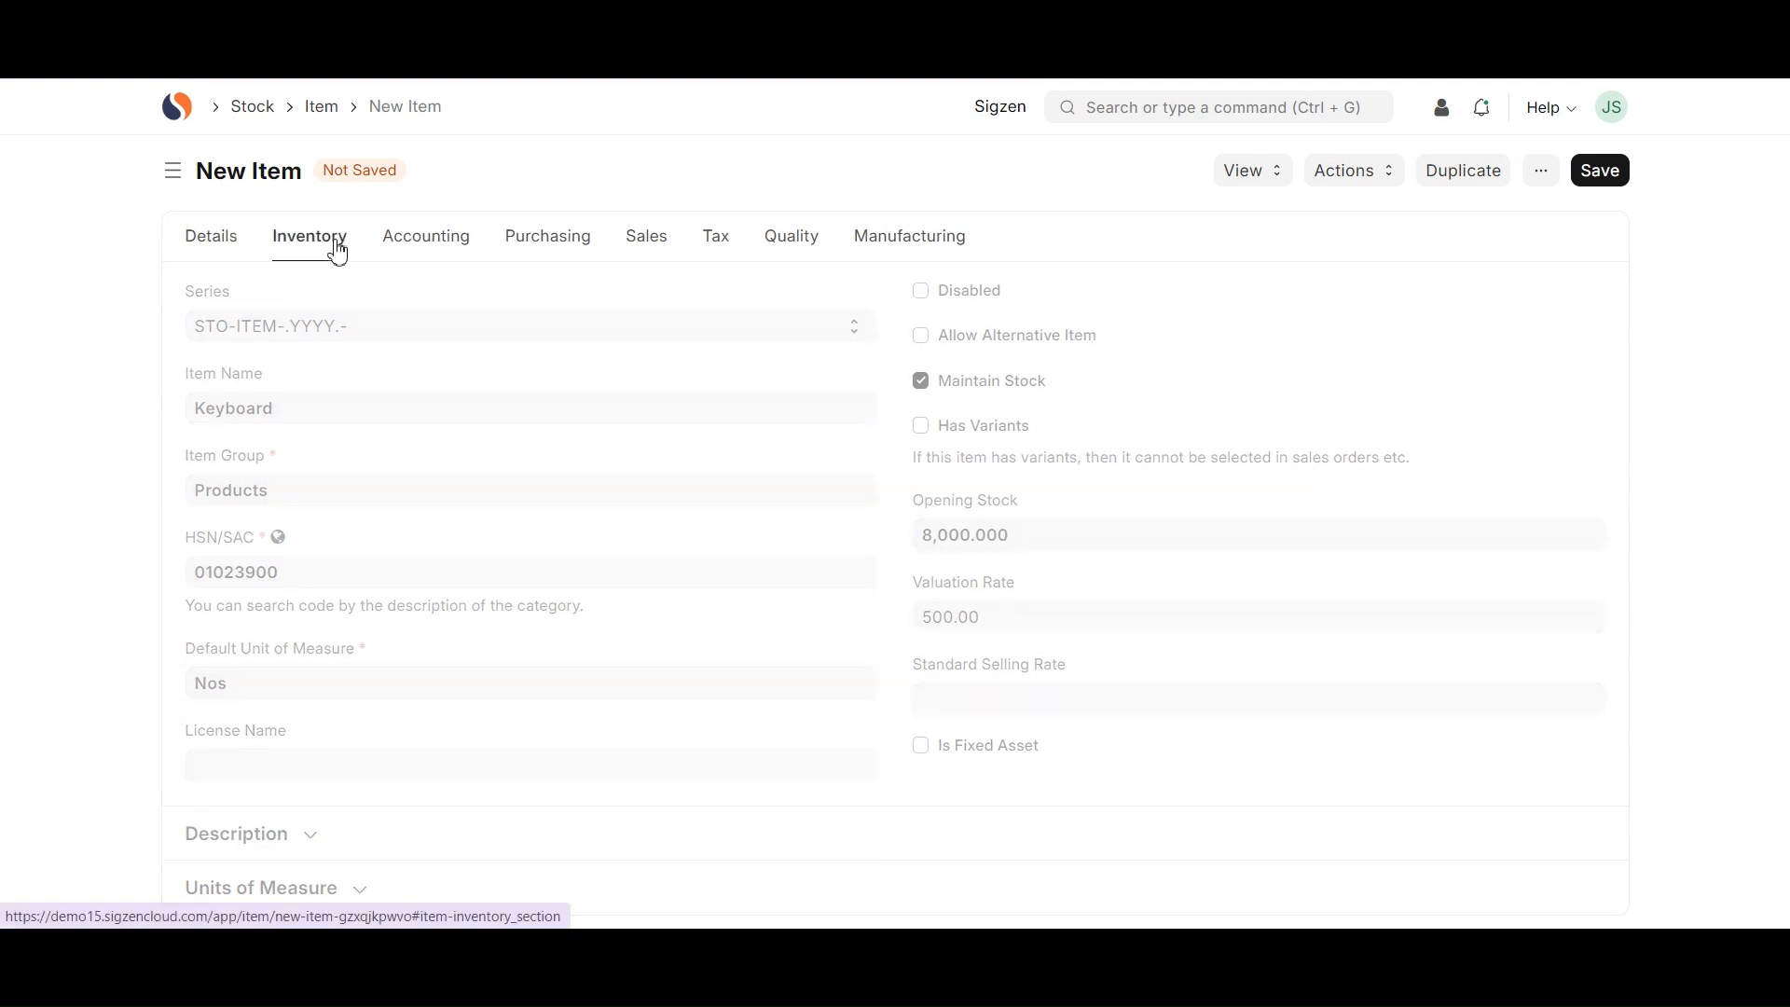
pyautogui.scroll(-2, 442, 652)
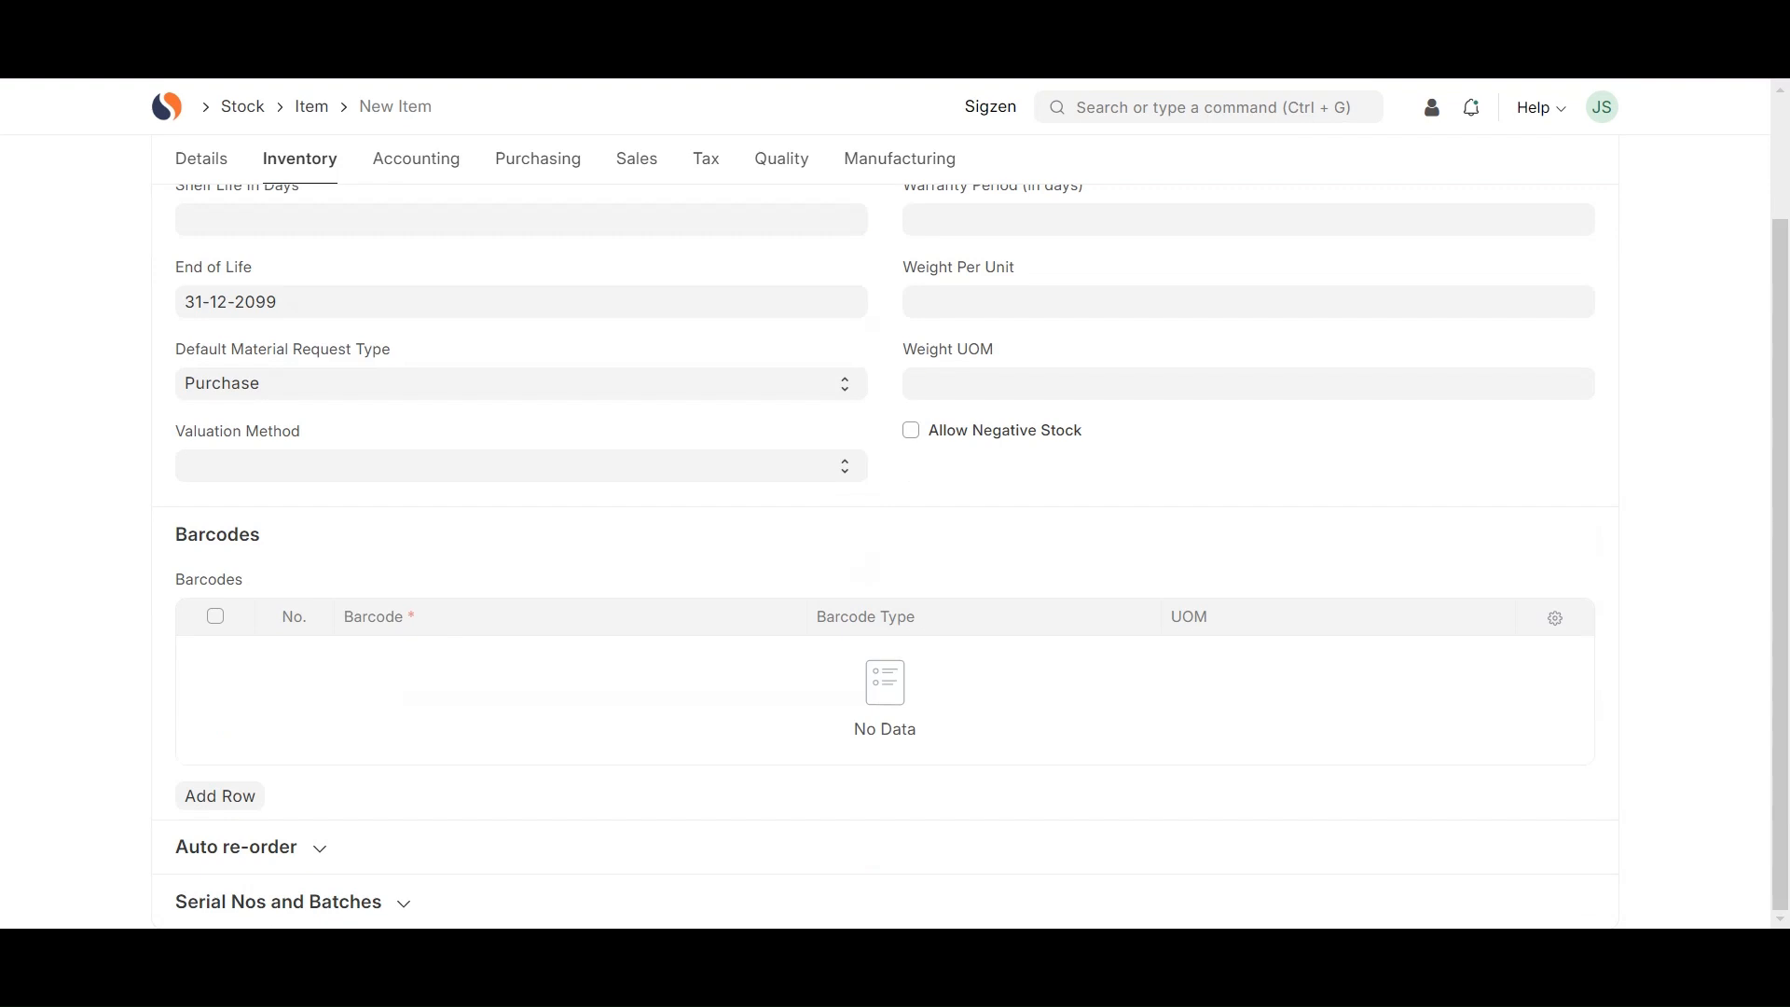
pyautogui.click(289, 903)
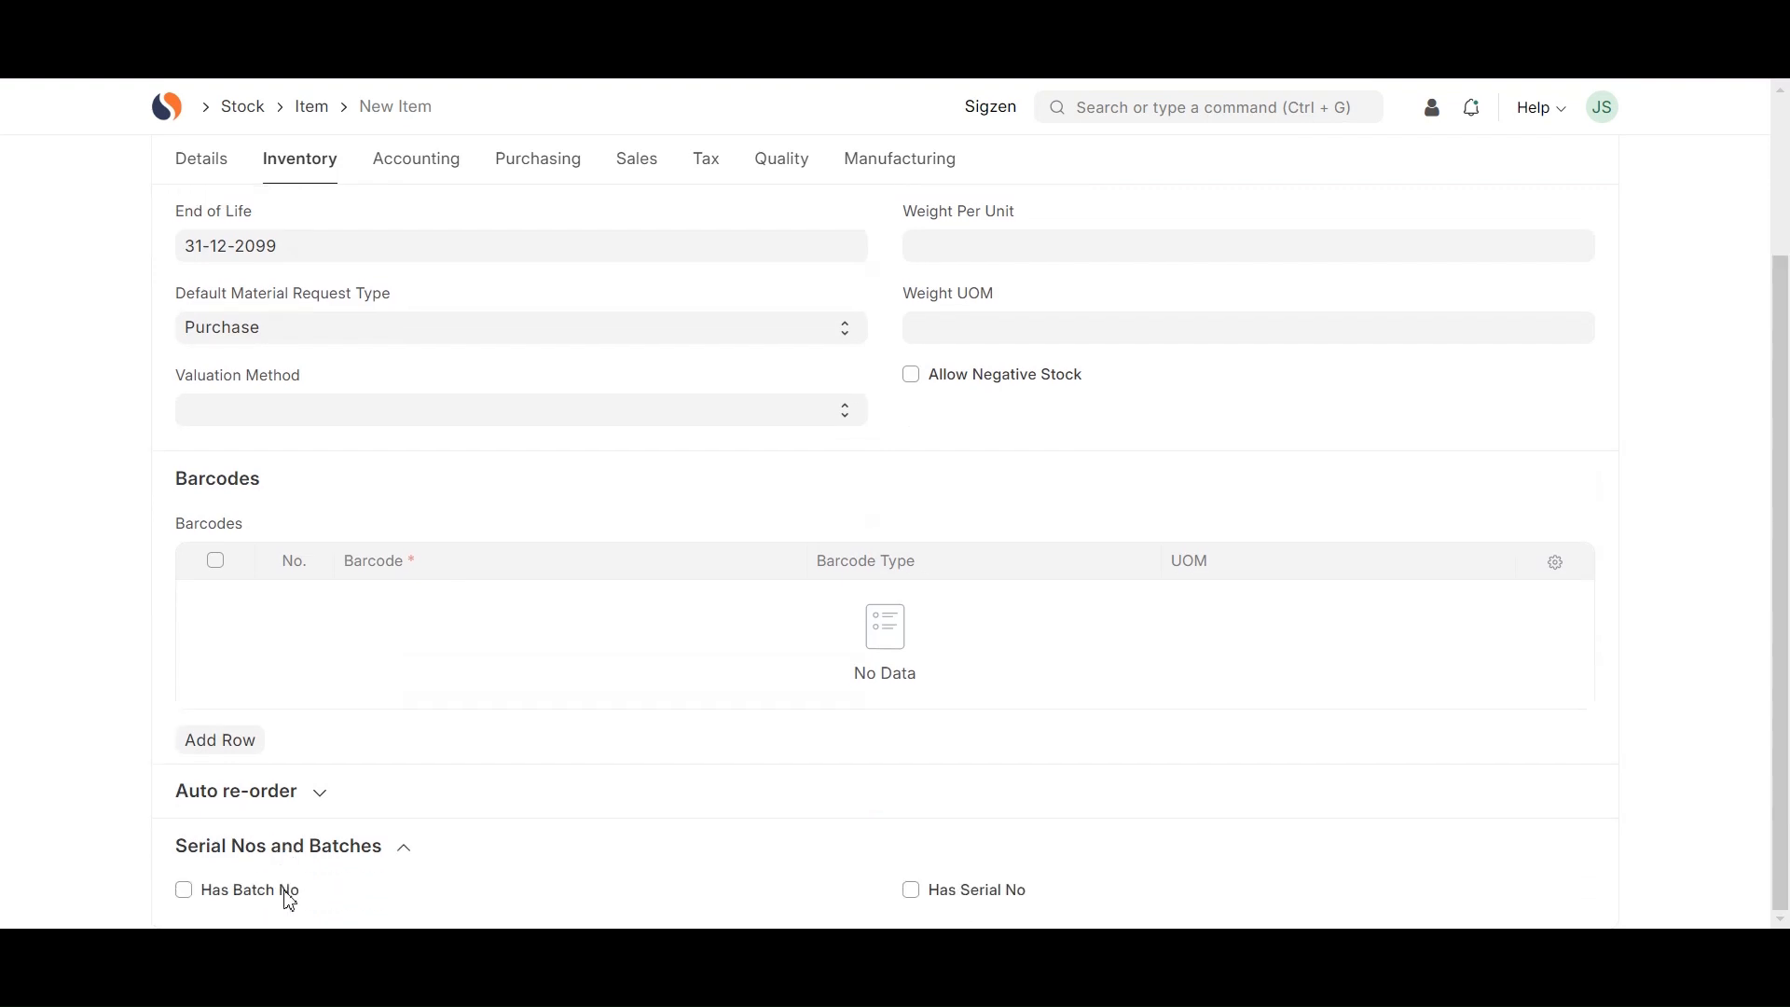
pyautogui.click(183, 891)
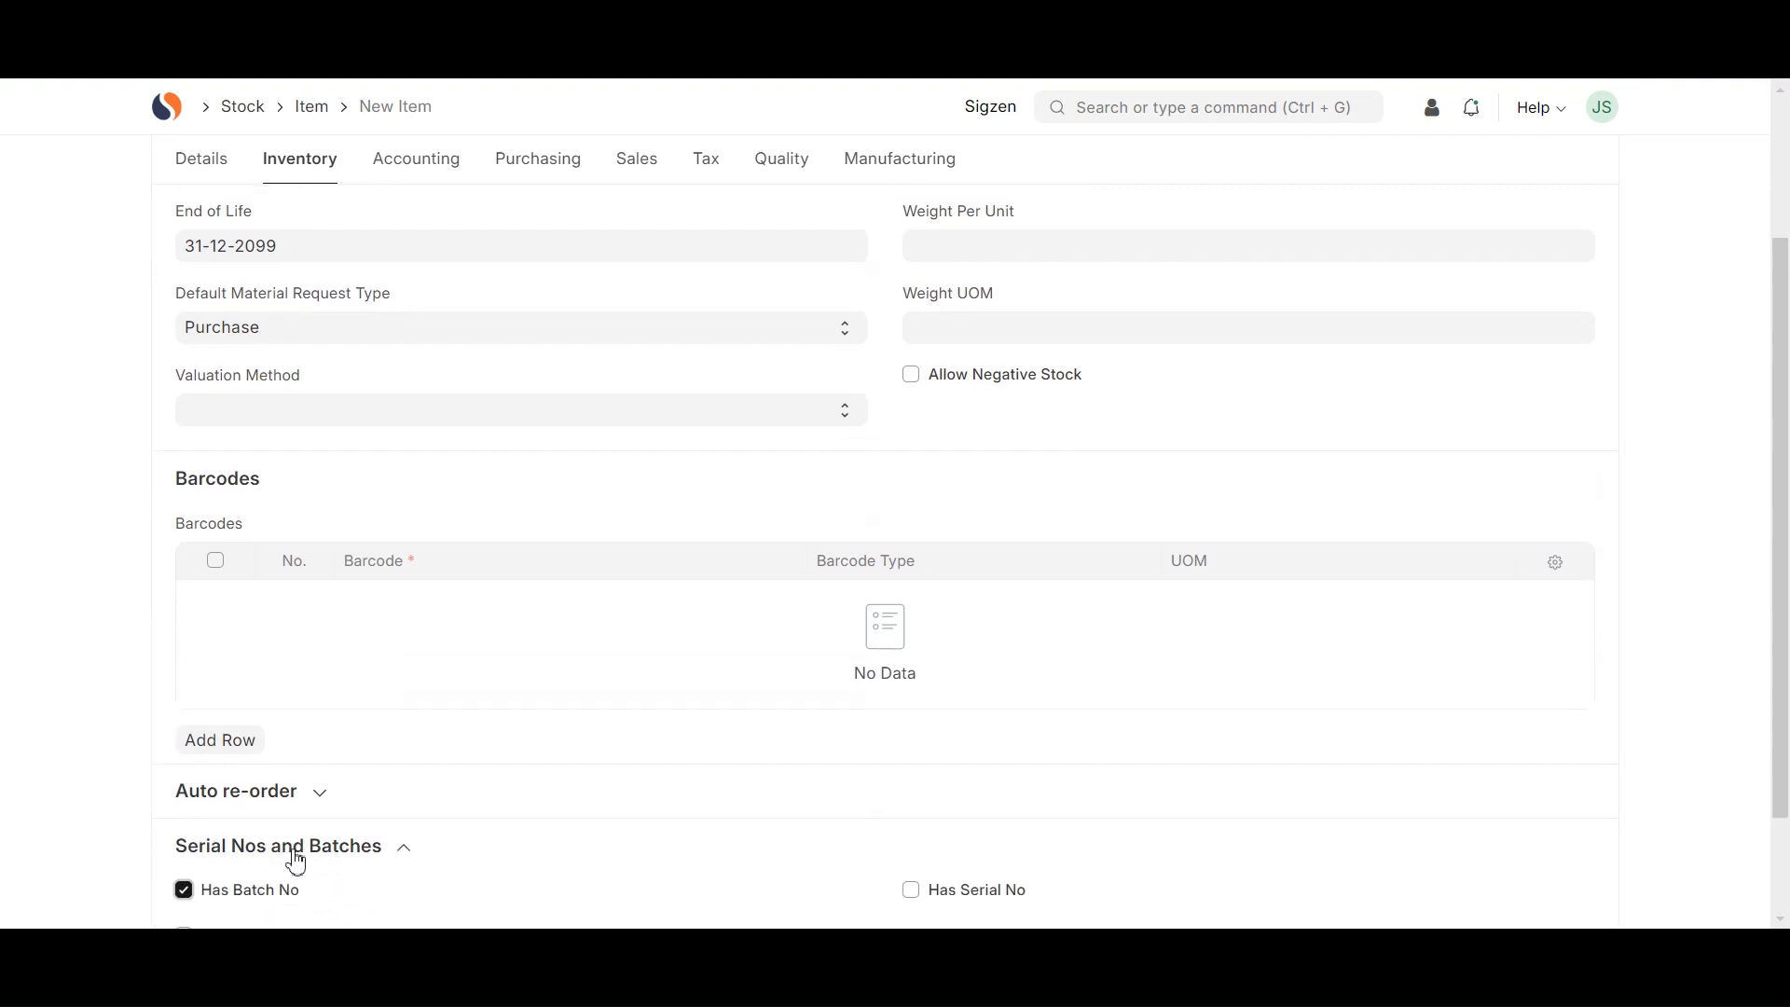
pyautogui.scroll(-2, 296, 862)
pyautogui.click(184, 801)
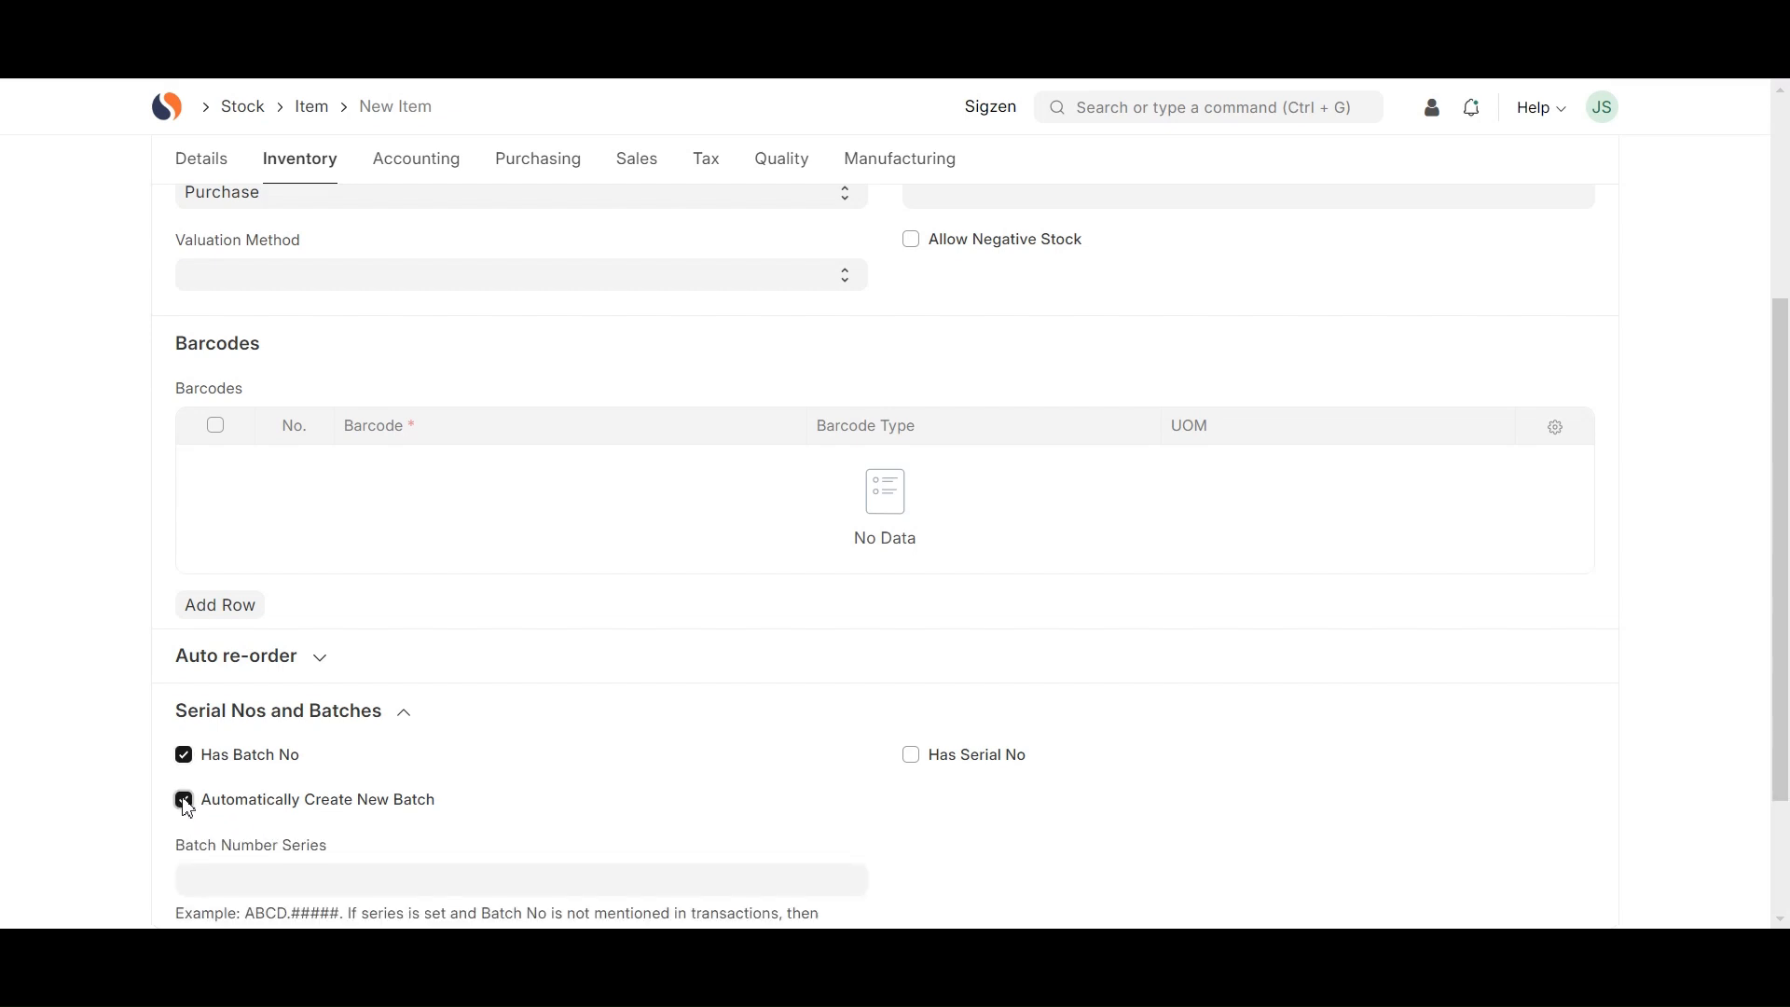
pyautogui.scroll(-1, 463, 823)
pyautogui.click(410, 827)
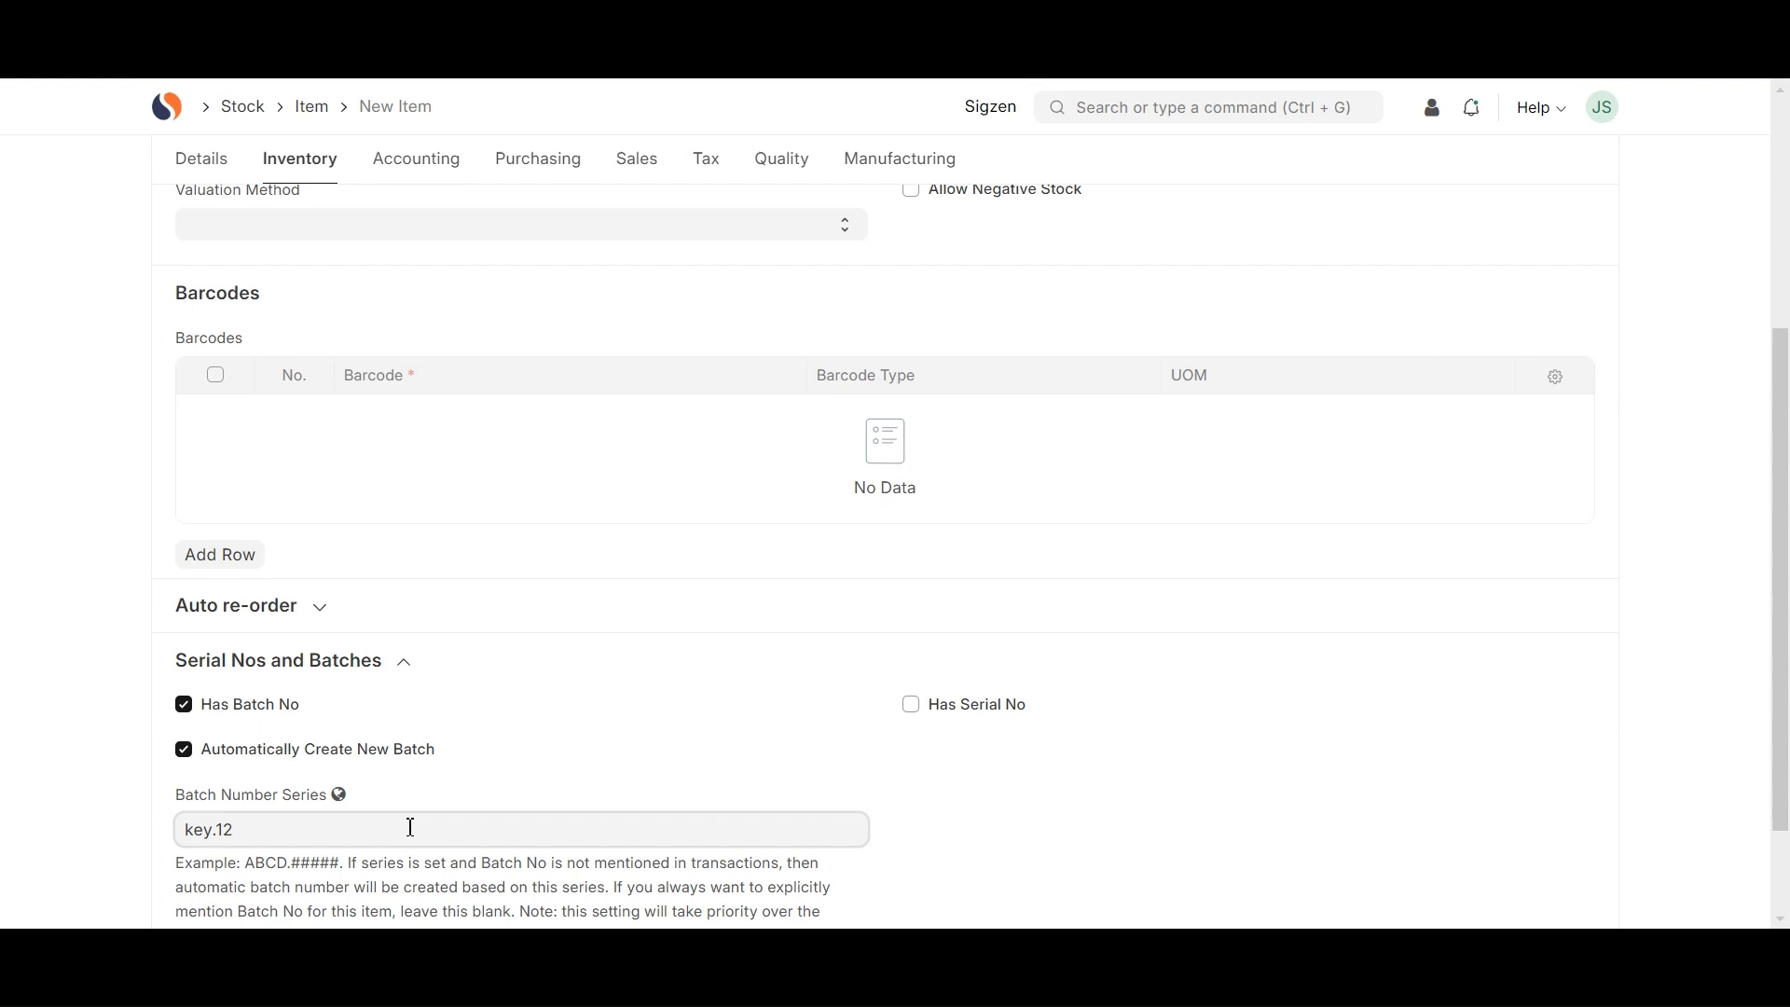
# - Add two rows to the item's taxes table, both using the item tax template GST 12% - SD
pyautogui.click(701, 172)
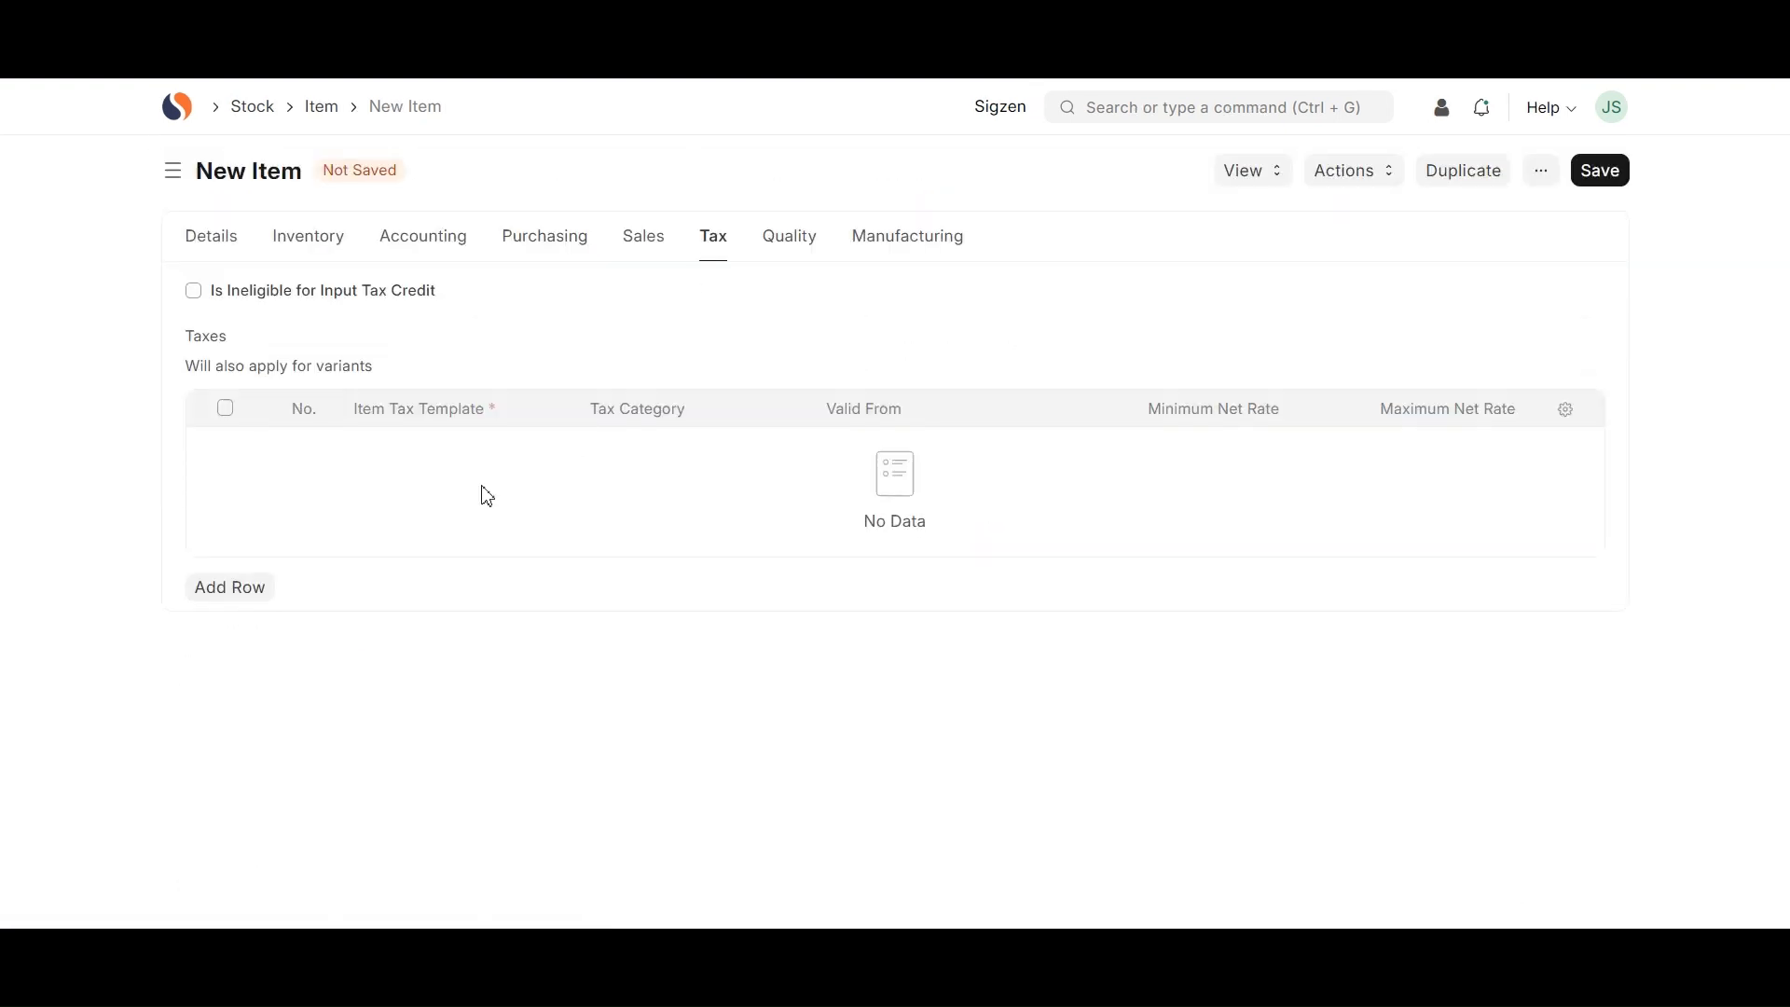
pyautogui.click(240, 588)
pyautogui.click(248, 503)
pyautogui.click(430, 435)
pyautogui.click(436, 627)
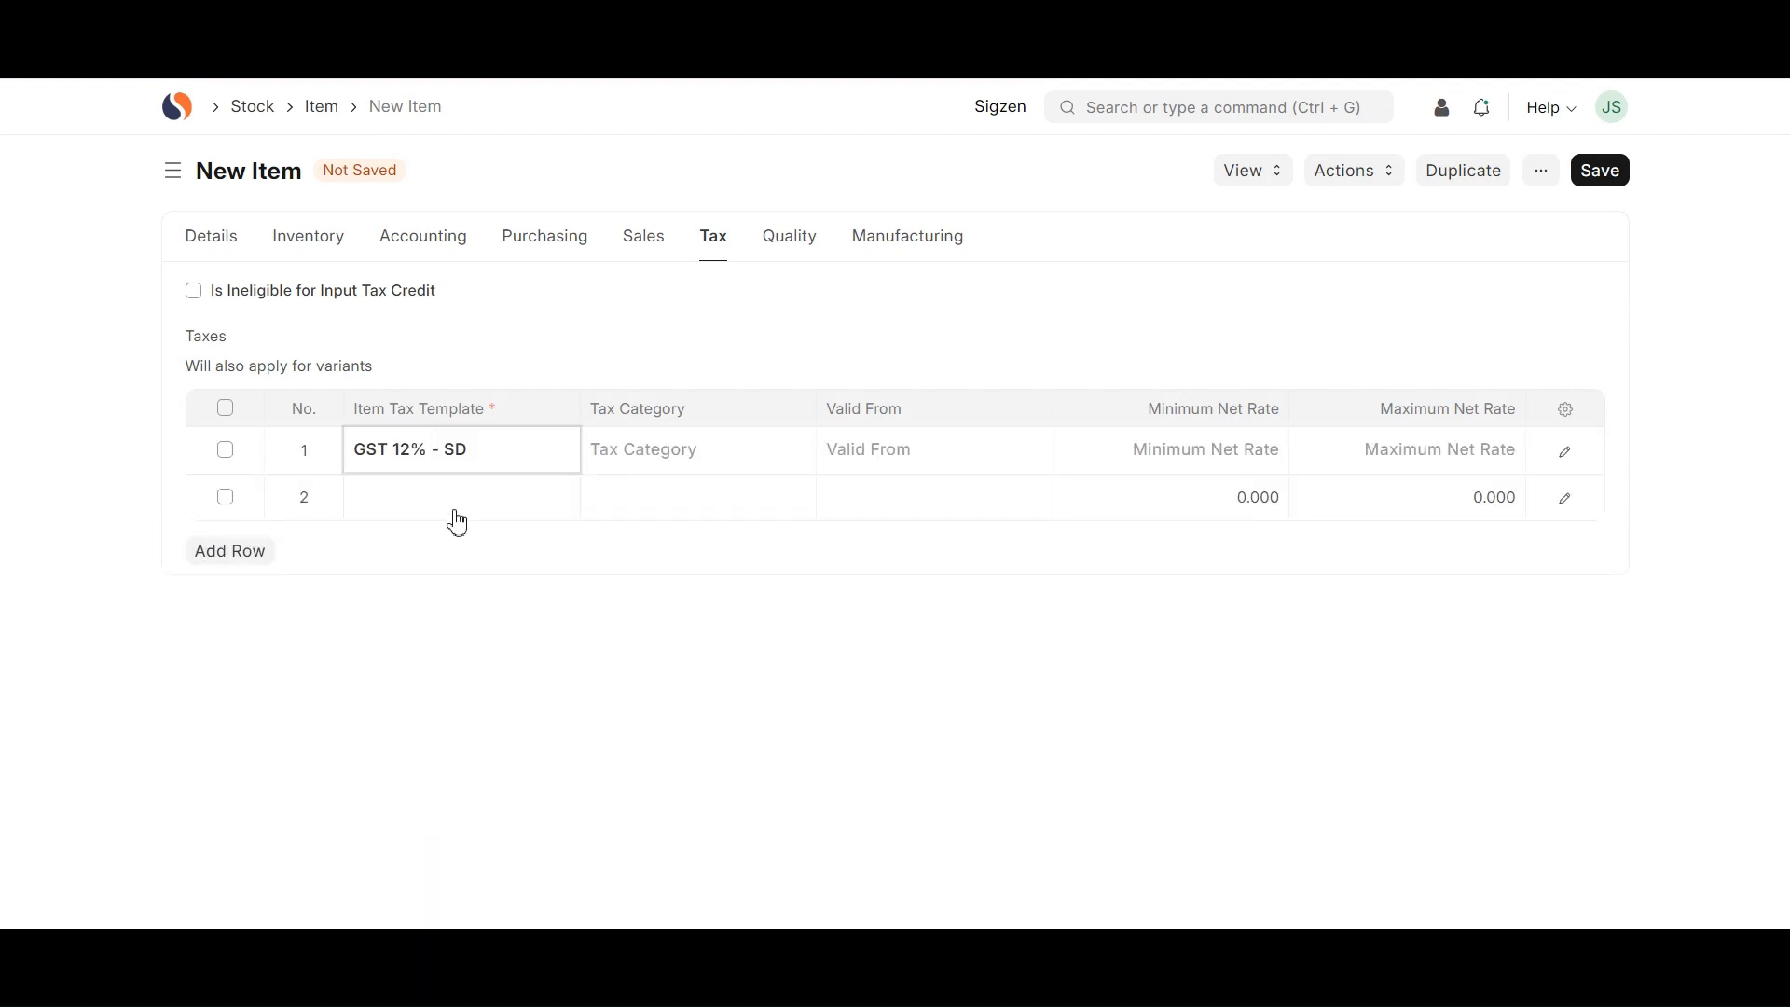
pyautogui.click(453, 503)
pyautogui.click(480, 714)
# - Set the first tax row's category to In-State, choose a tax category for the second row, and save the item
pyautogui.click(703, 451)
pyautogui.click(687, 496)
pyautogui.click(688, 504)
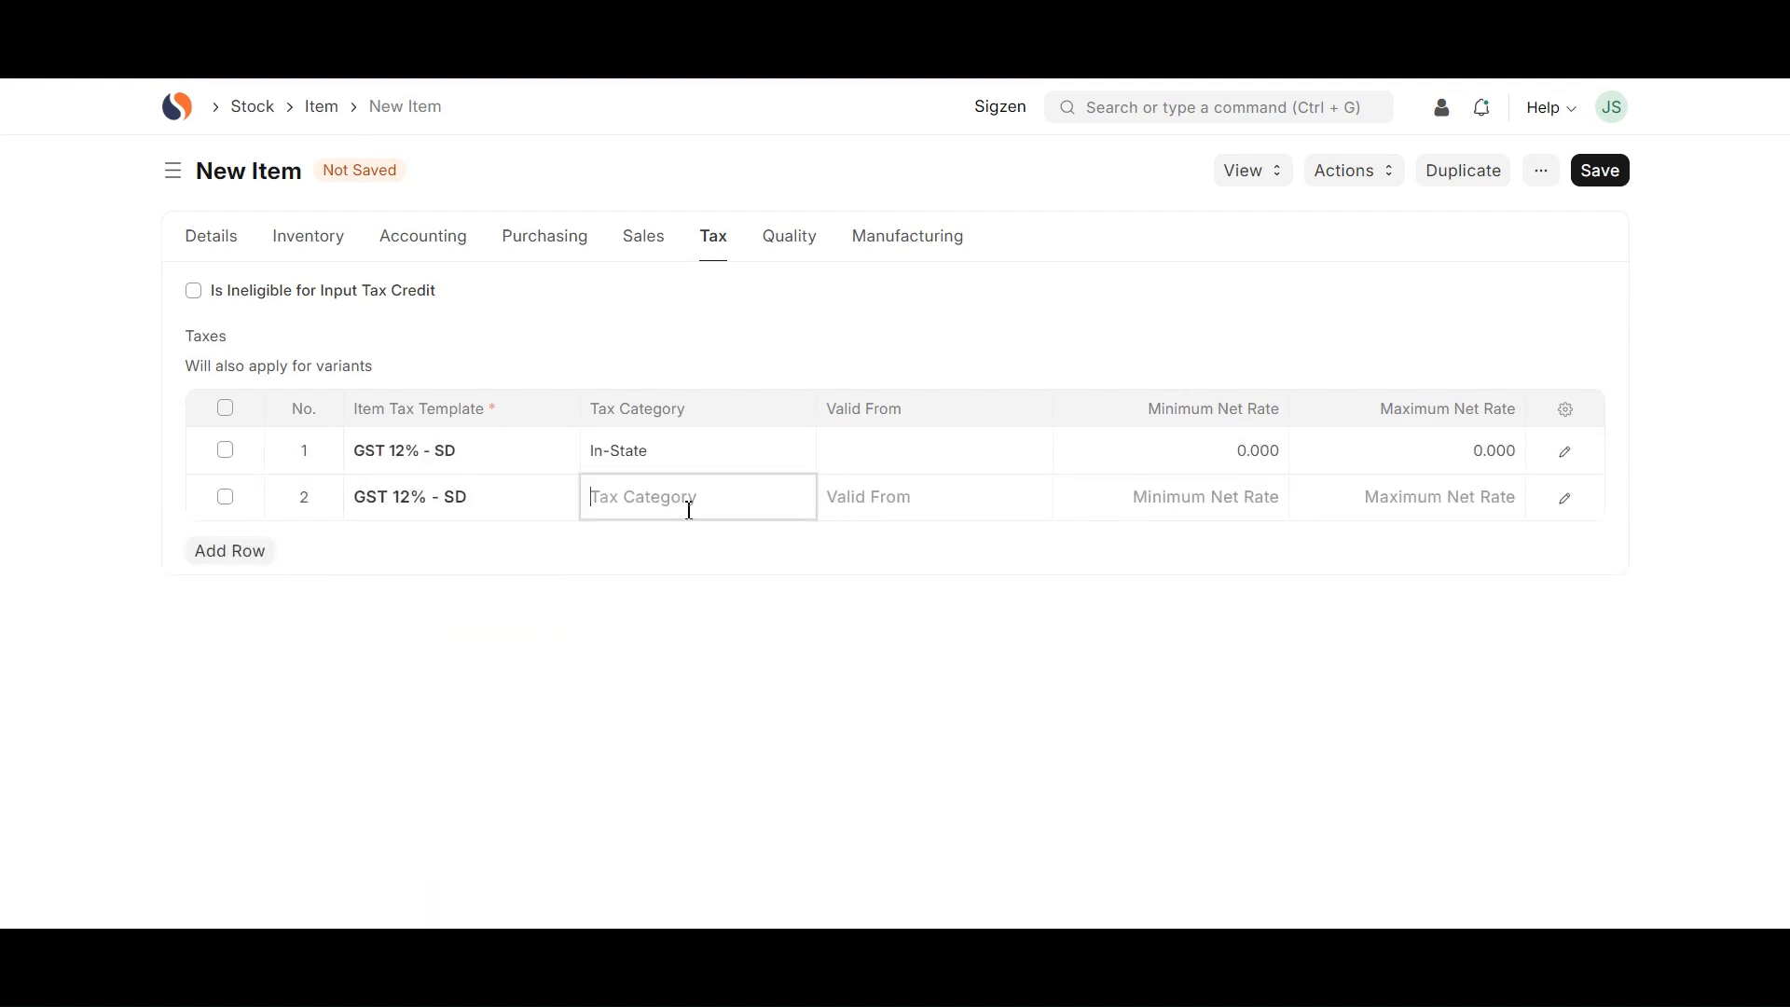
pyautogui.click(676, 584)
pyautogui.hotkey('ctrl', 's')
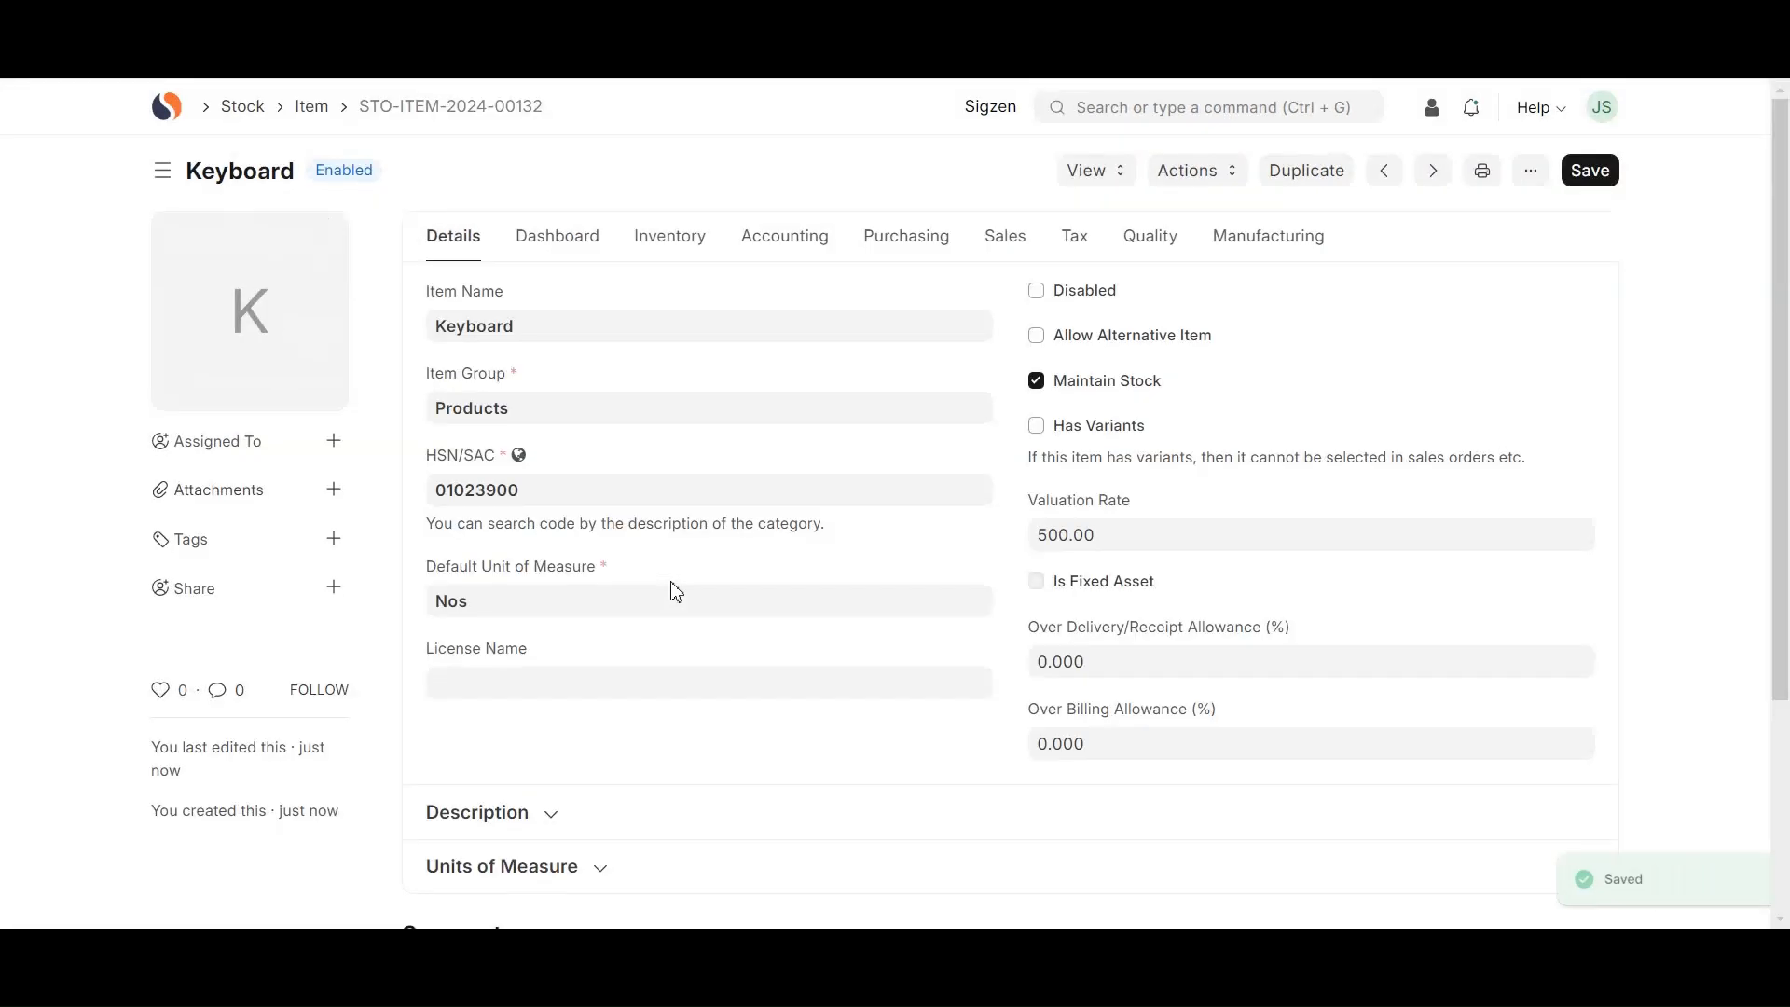
# - Open the Stock Entry list and create a new stock entry of type Material Receipt
pyautogui.click(1105, 110)
pyautogui.write('stock en')
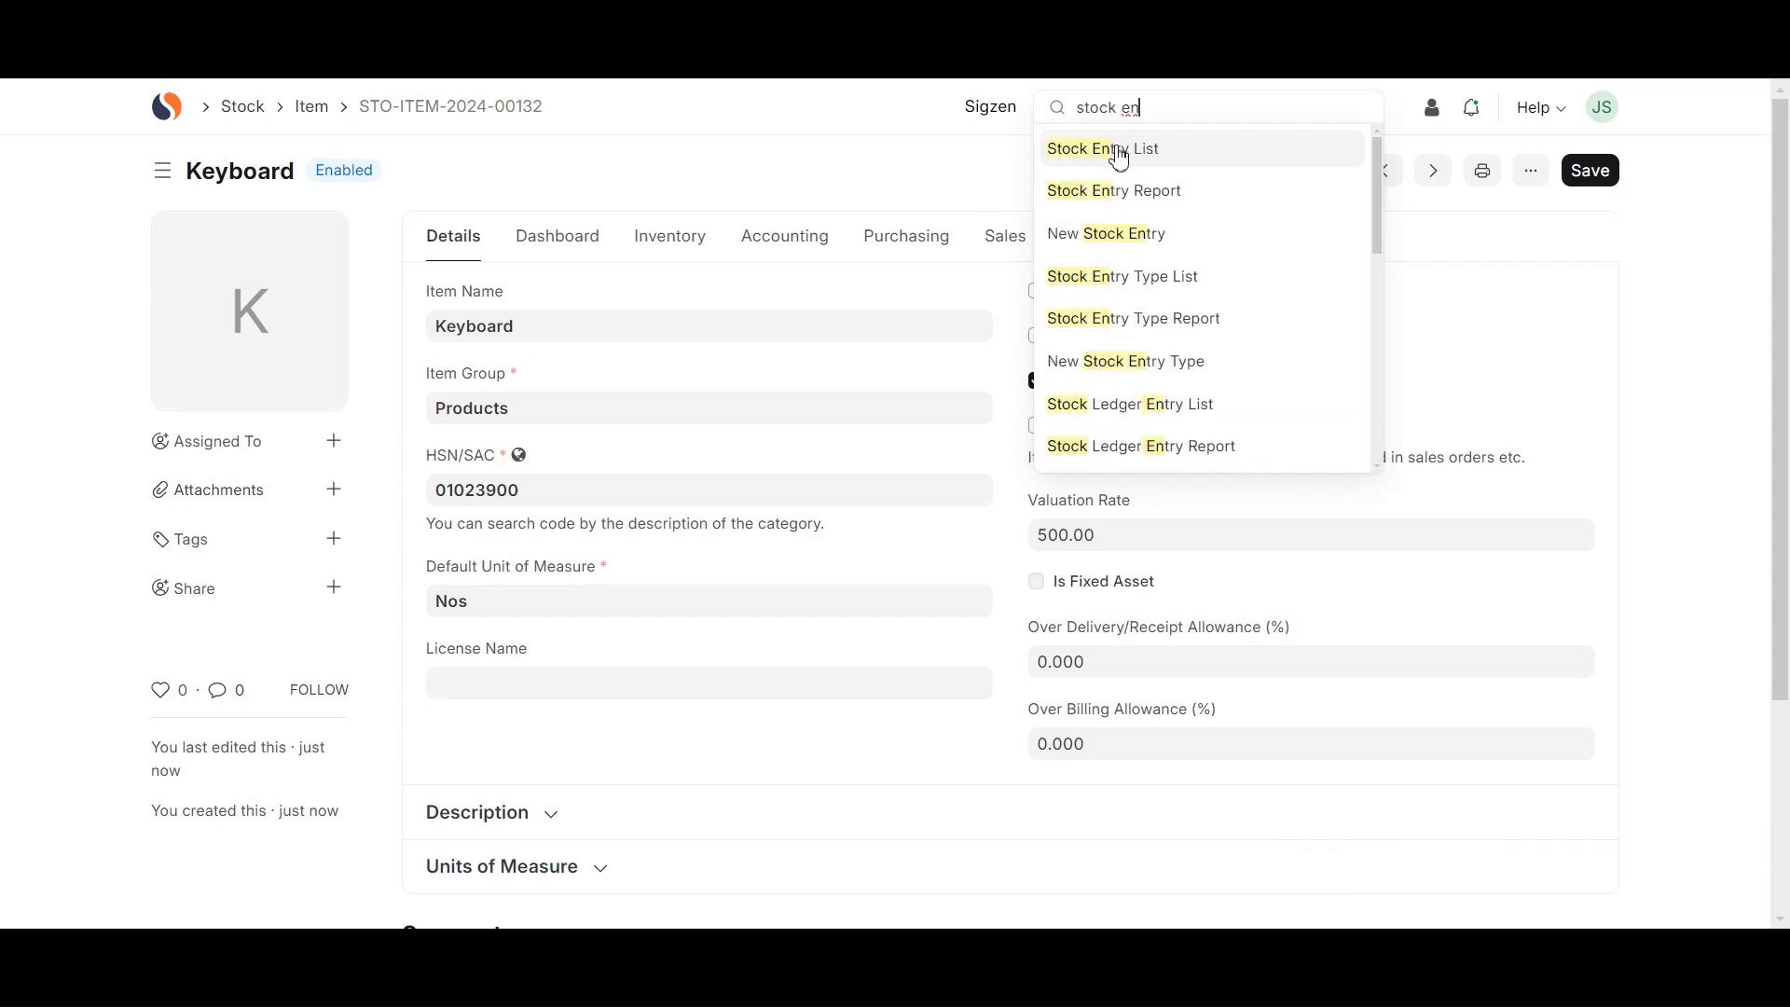
pyautogui.click(1117, 152)
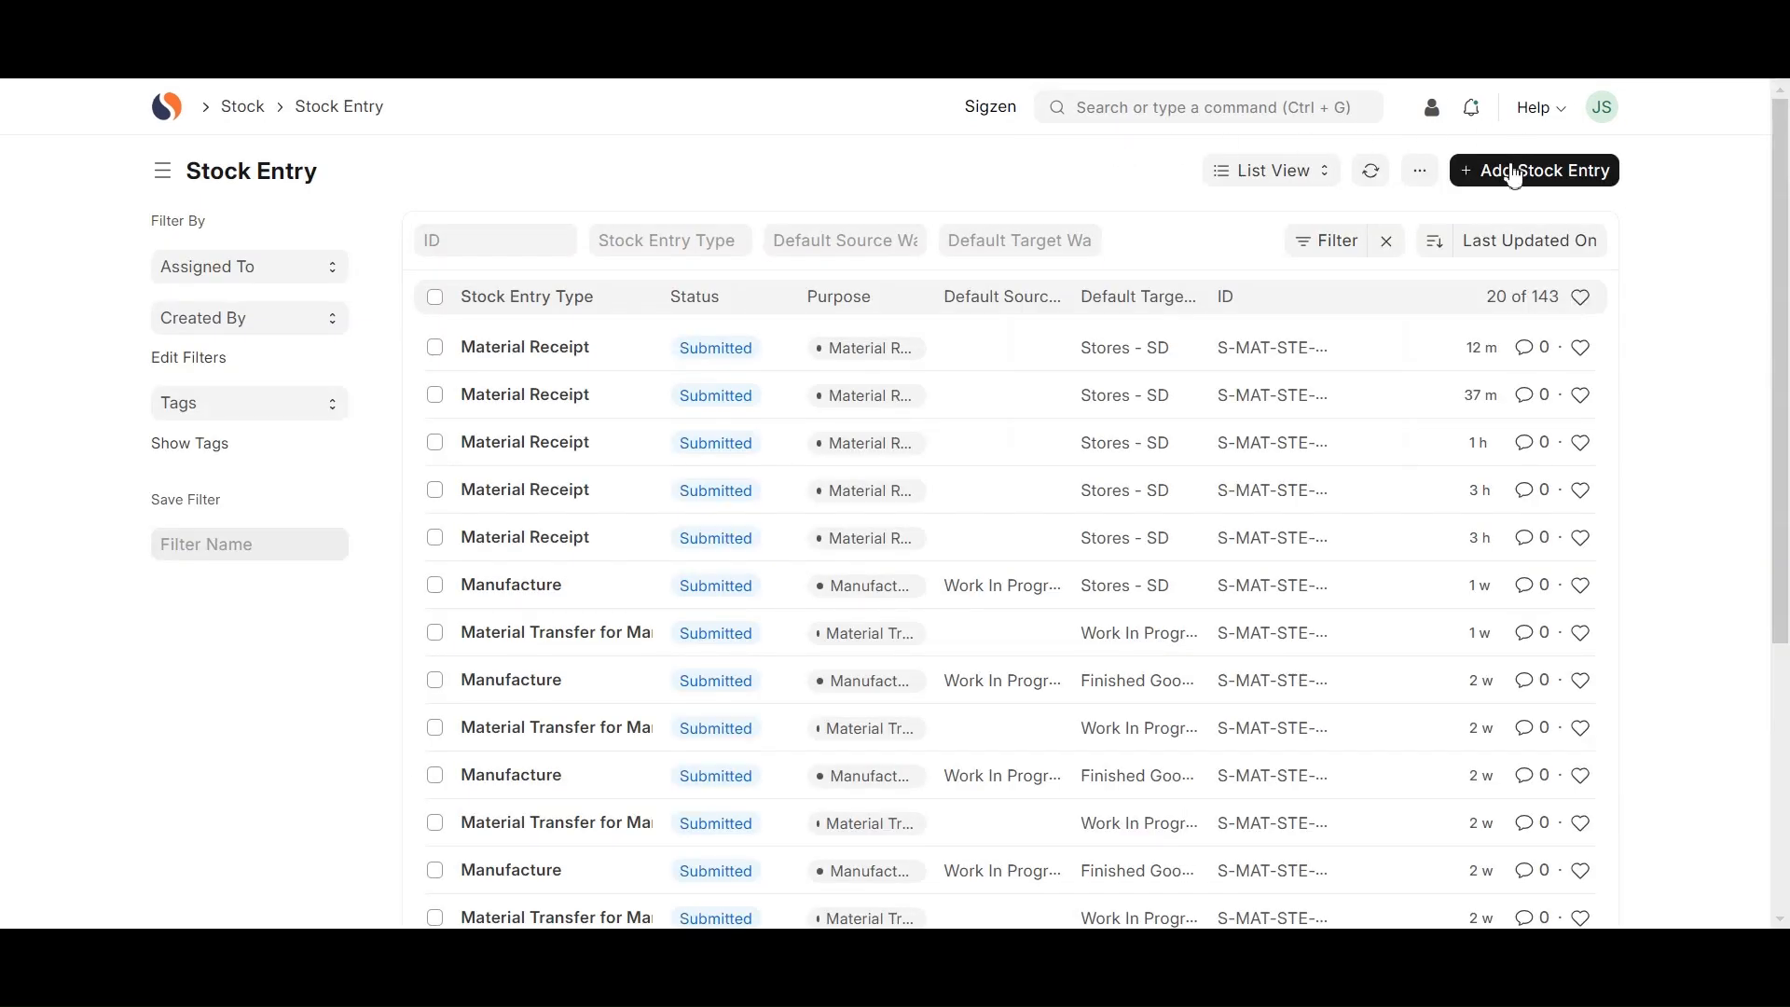
pyautogui.click(1512, 172)
pyautogui.click(490, 424)
pyautogui.click(416, 577)
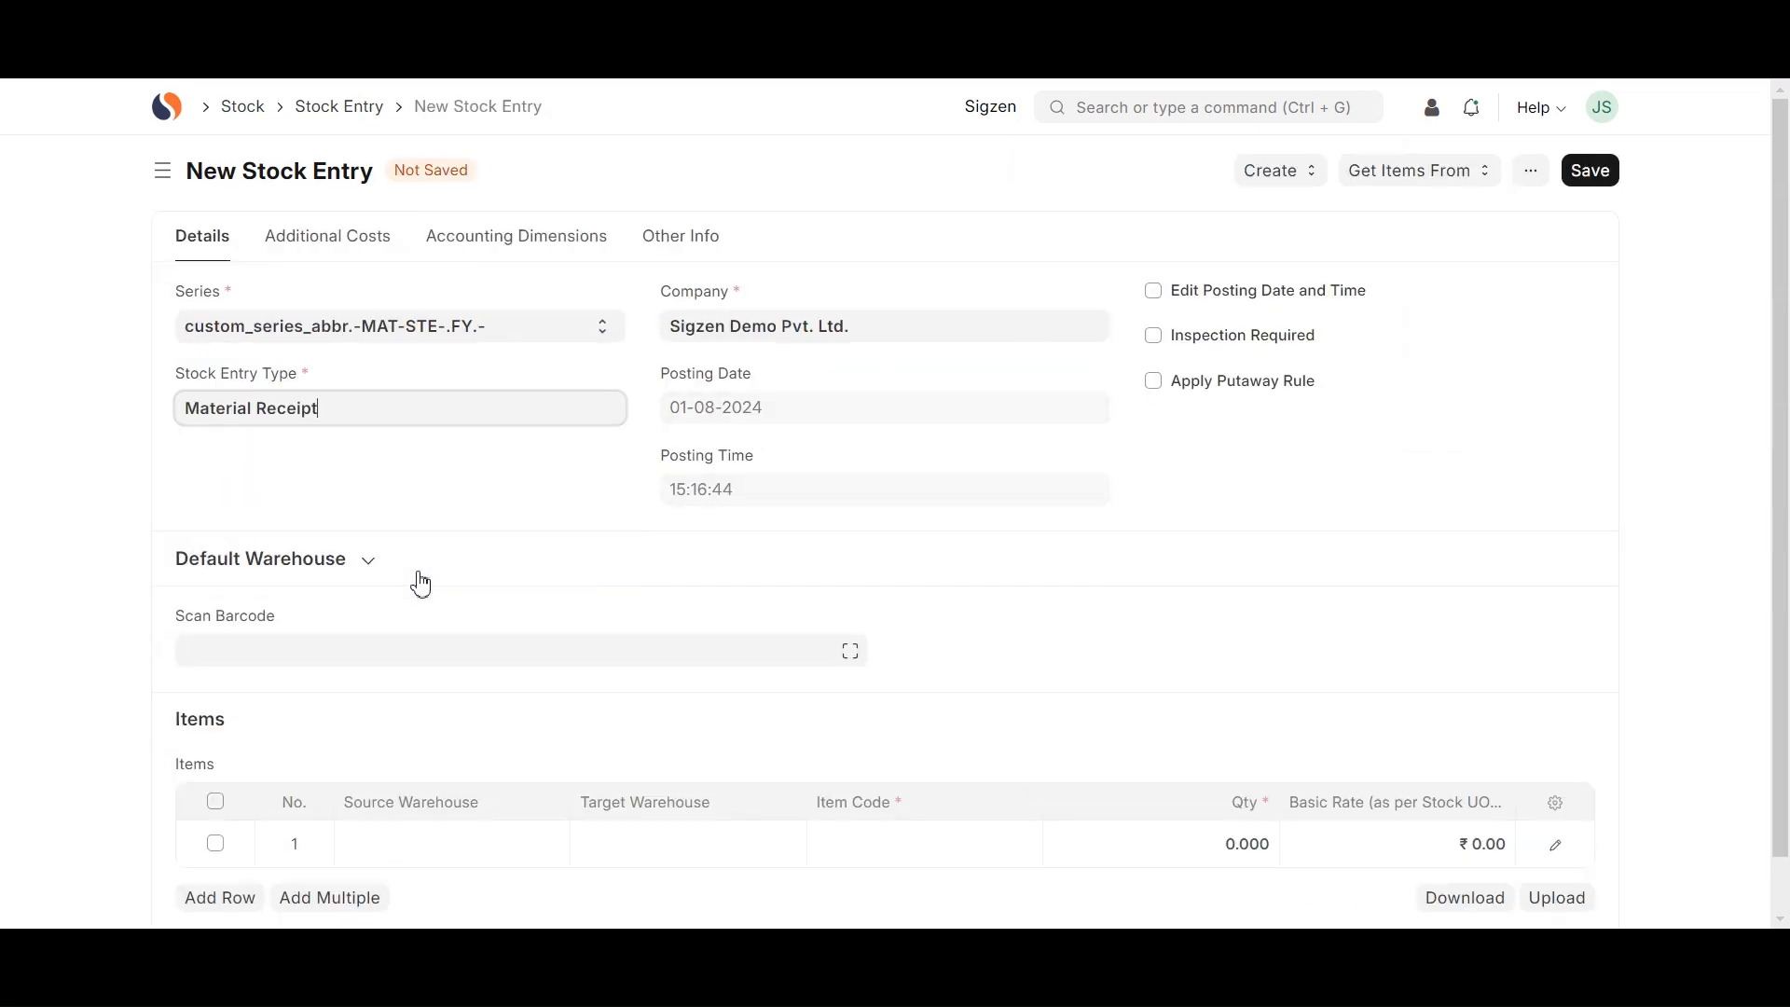
# - Set the stock entry's default target warehouse to Stores - SD
pyautogui.click(540, 534)
pyautogui.click(955, 593)
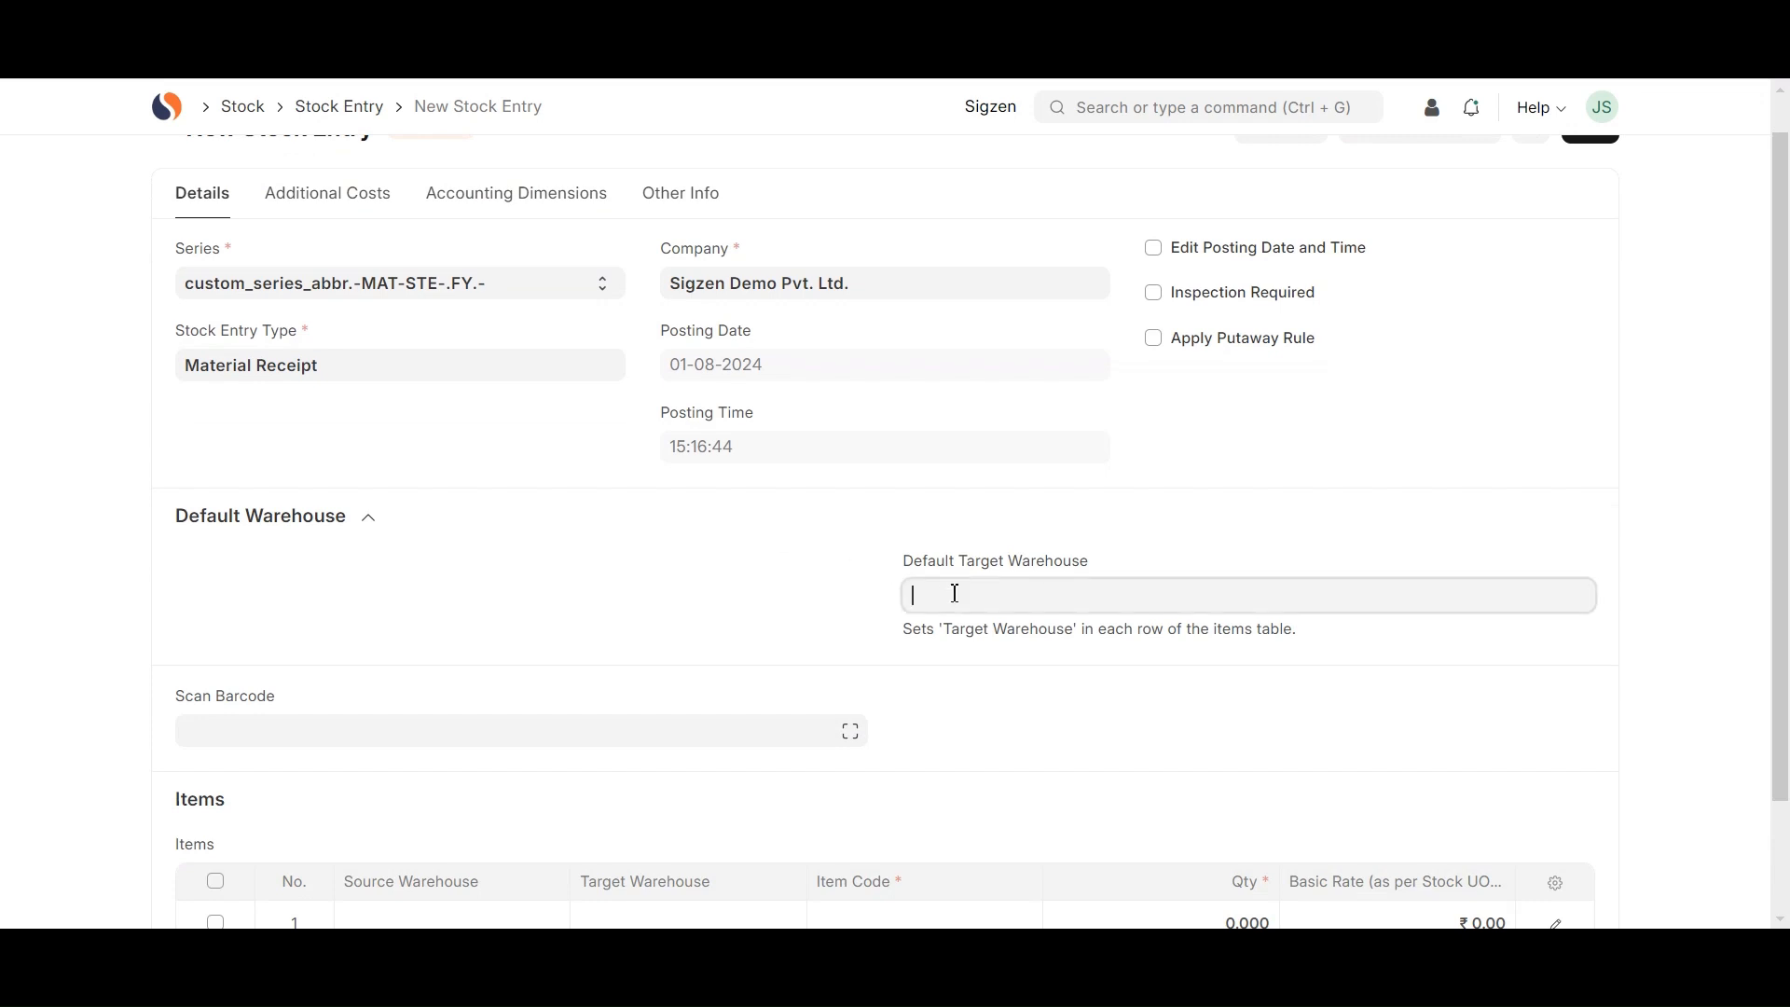
pyautogui.write('St')
pyautogui.click(963, 637)
# - Fill the first item row with source warehouse Finished Goods - SD, the Keyboard item and a quantity of 20
pyautogui.scroll(-2, 967, 649)
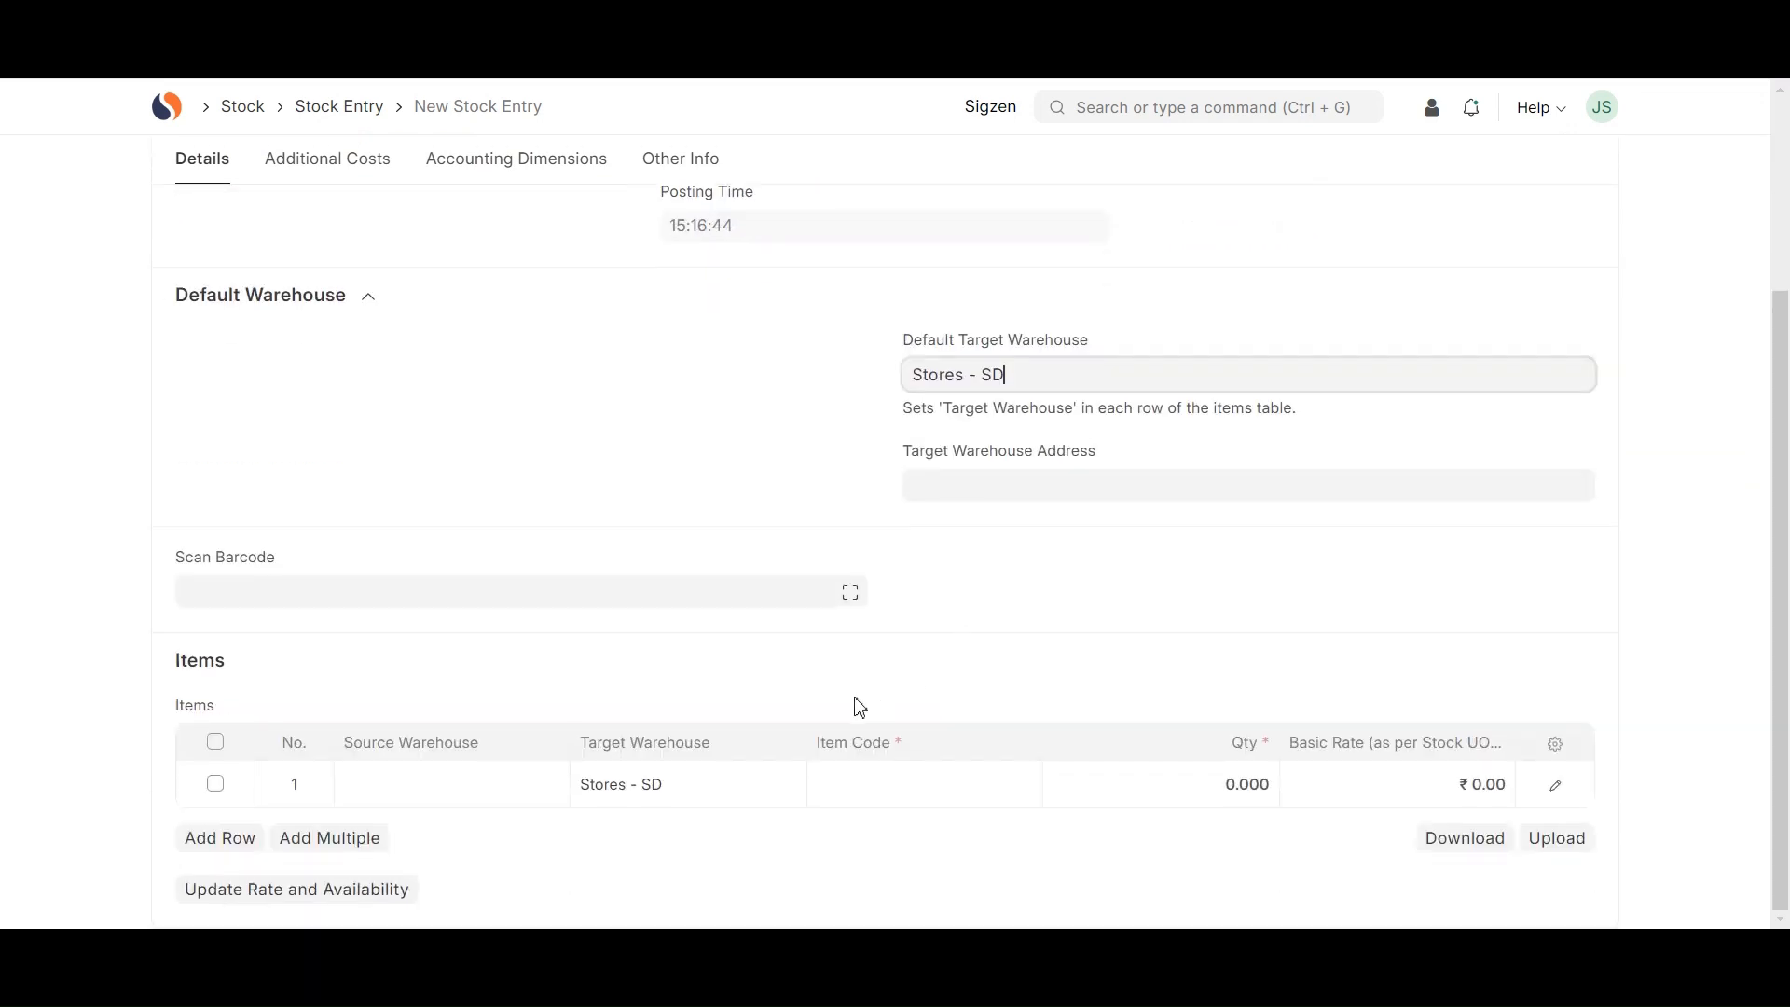
pyautogui.click(417, 788)
pyautogui.write('fi')
pyautogui.click(433, 830)
pyautogui.click(860, 800)
pyautogui.write('Key')
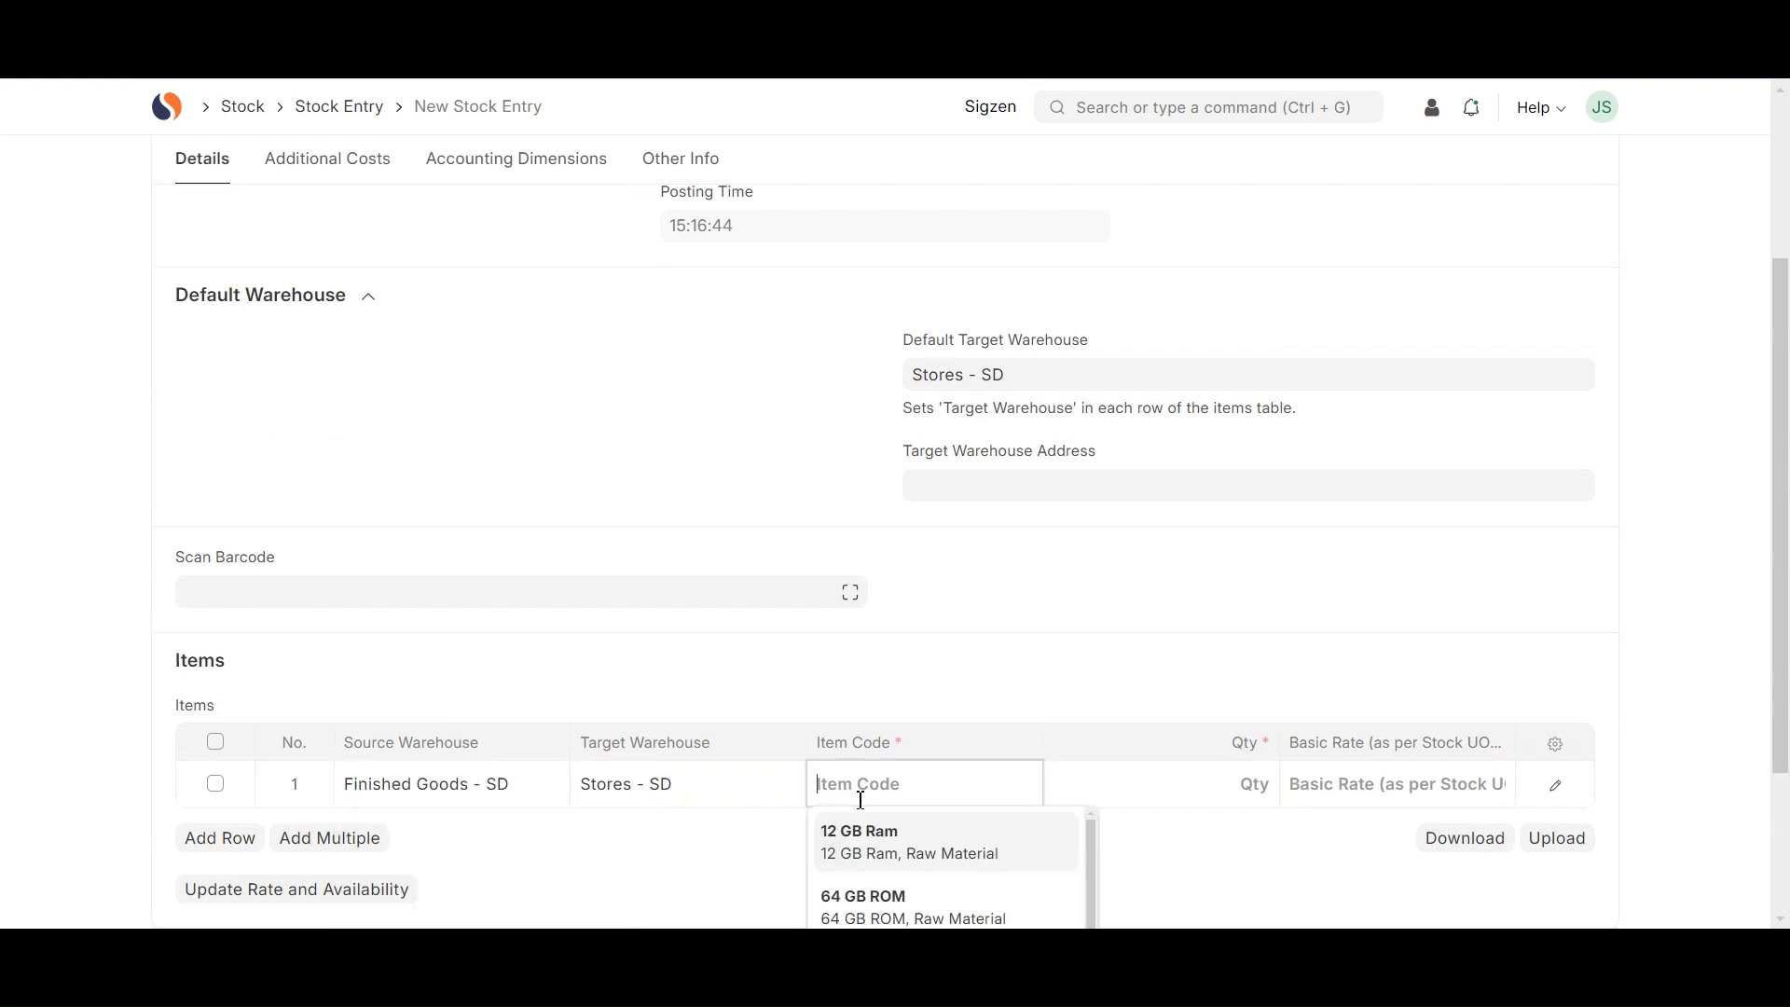
pyautogui.click(899, 835)
pyautogui.click(1190, 782)
pyautogui.write('20')
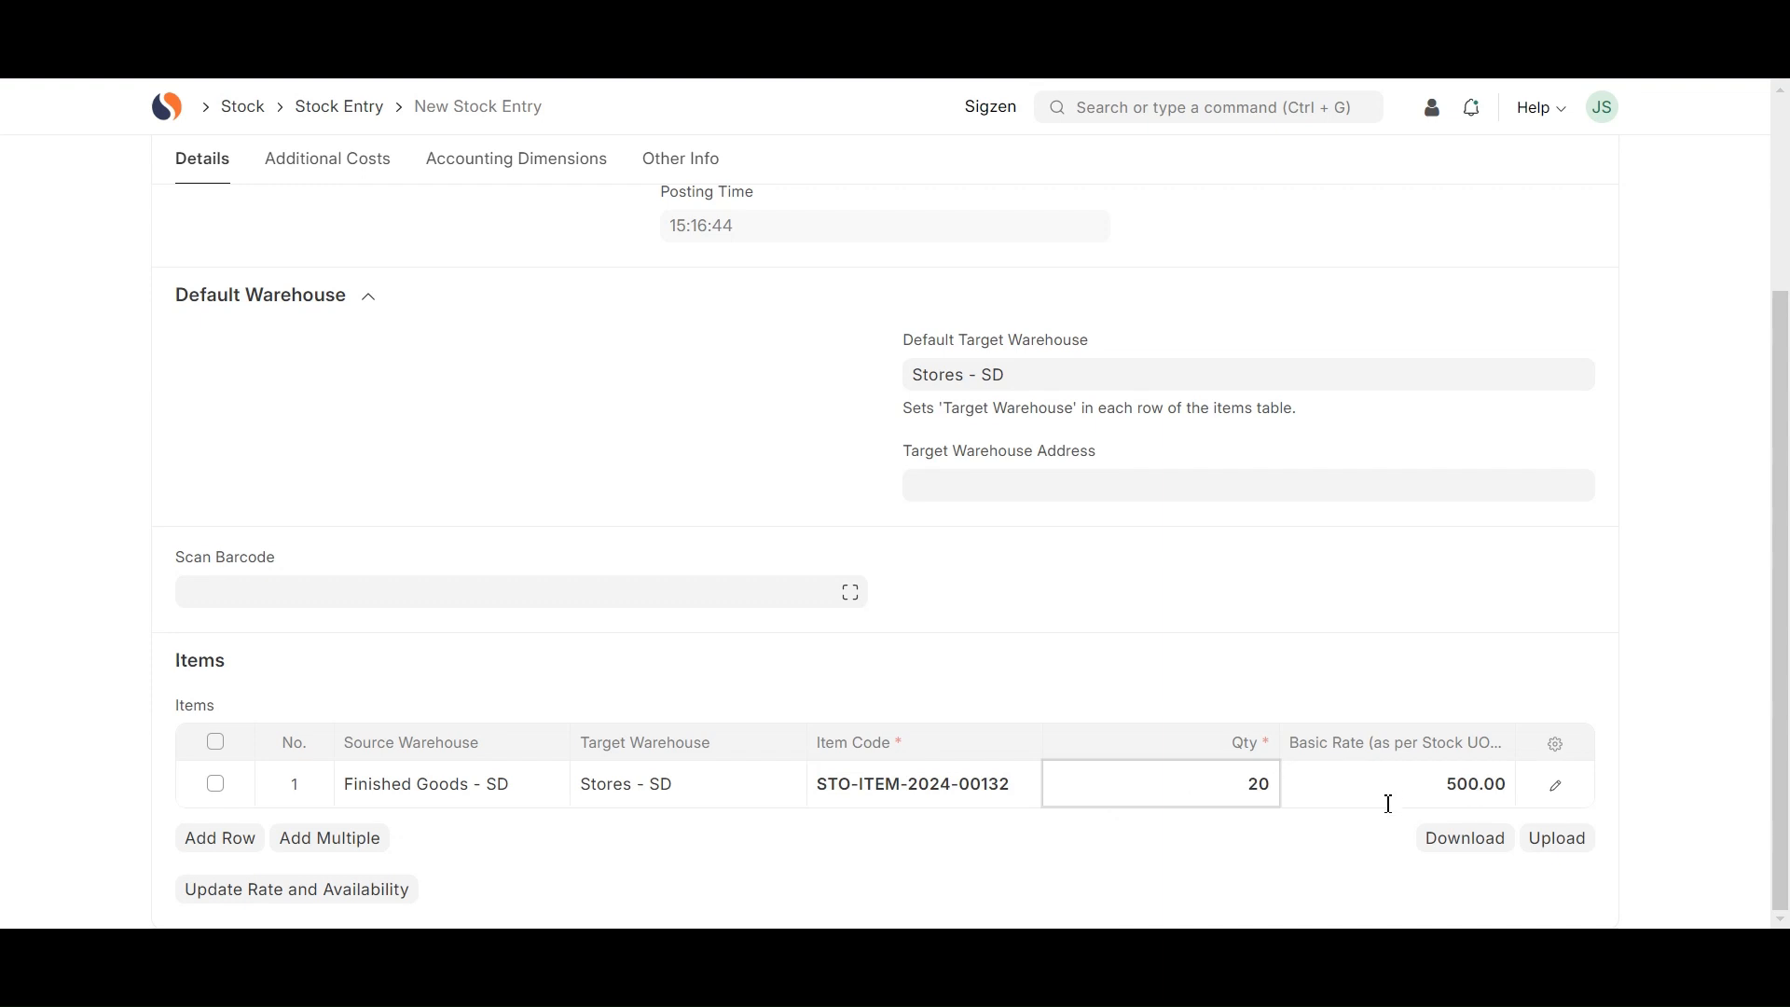
# - In the Keyboard row's details, create and save a new batch with a batch ID as the row's batch number
pyautogui.click(1555, 785)
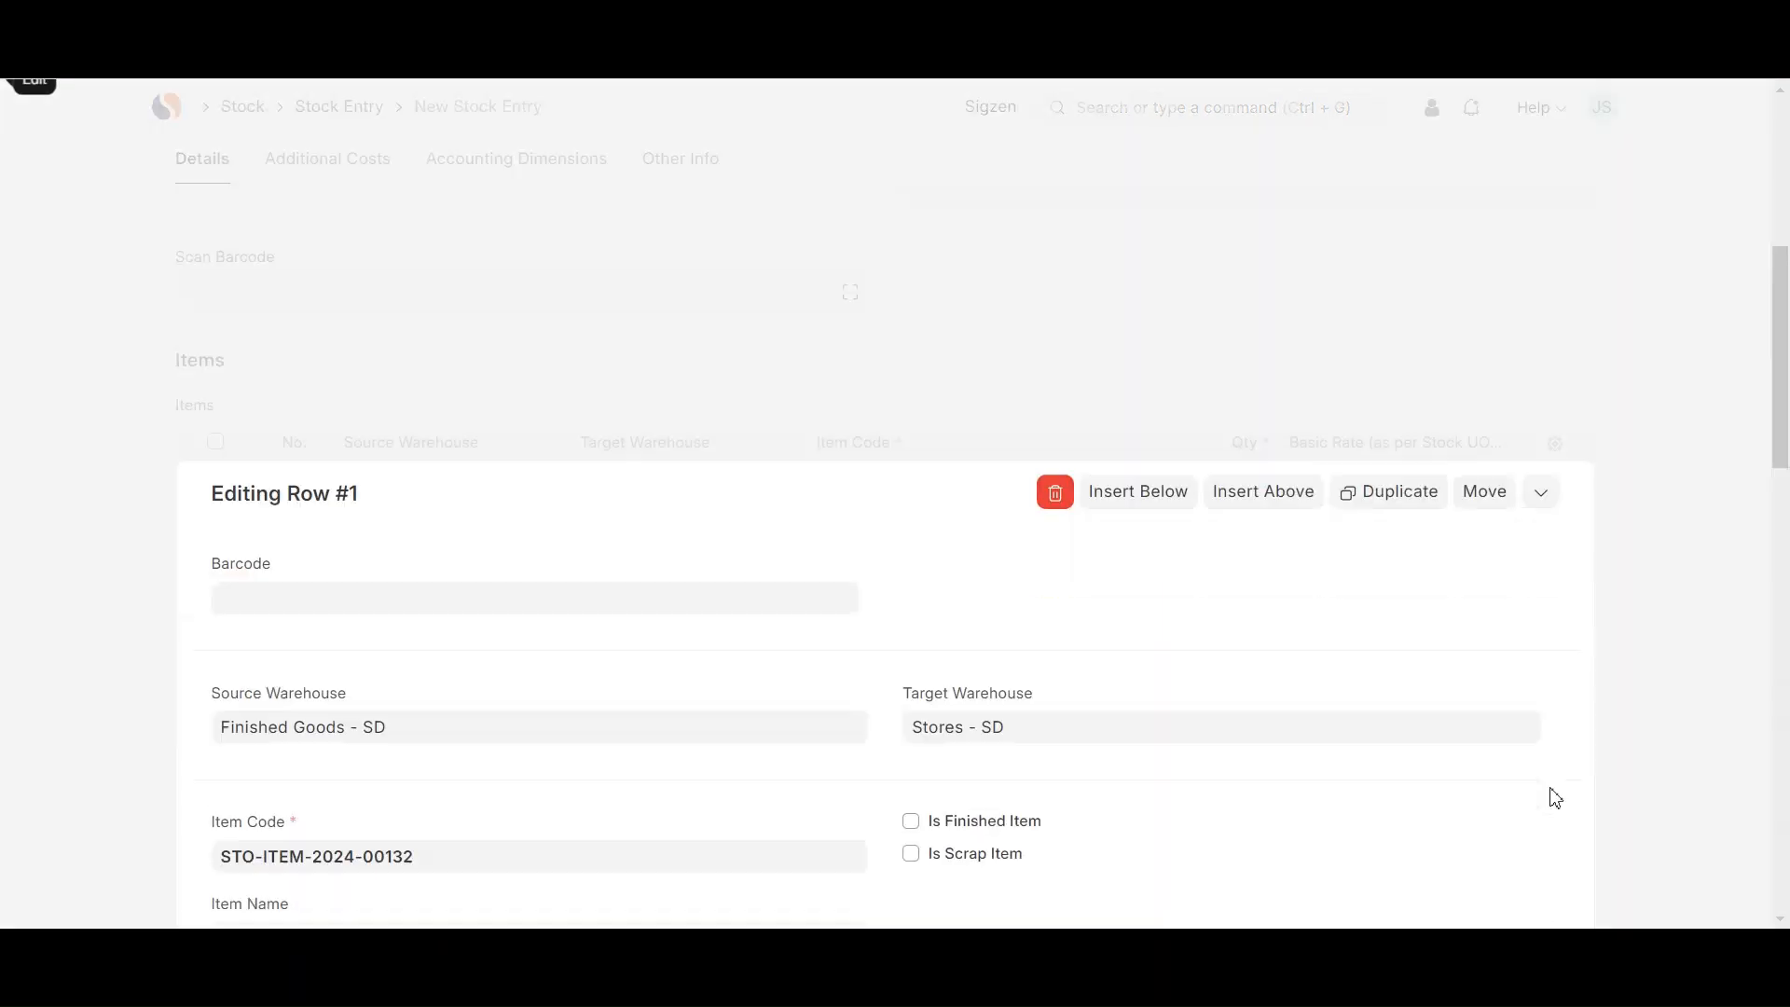
pyautogui.scroll(-5, 1172, 619)
pyautogui.scroll(-5, 1171, 619)
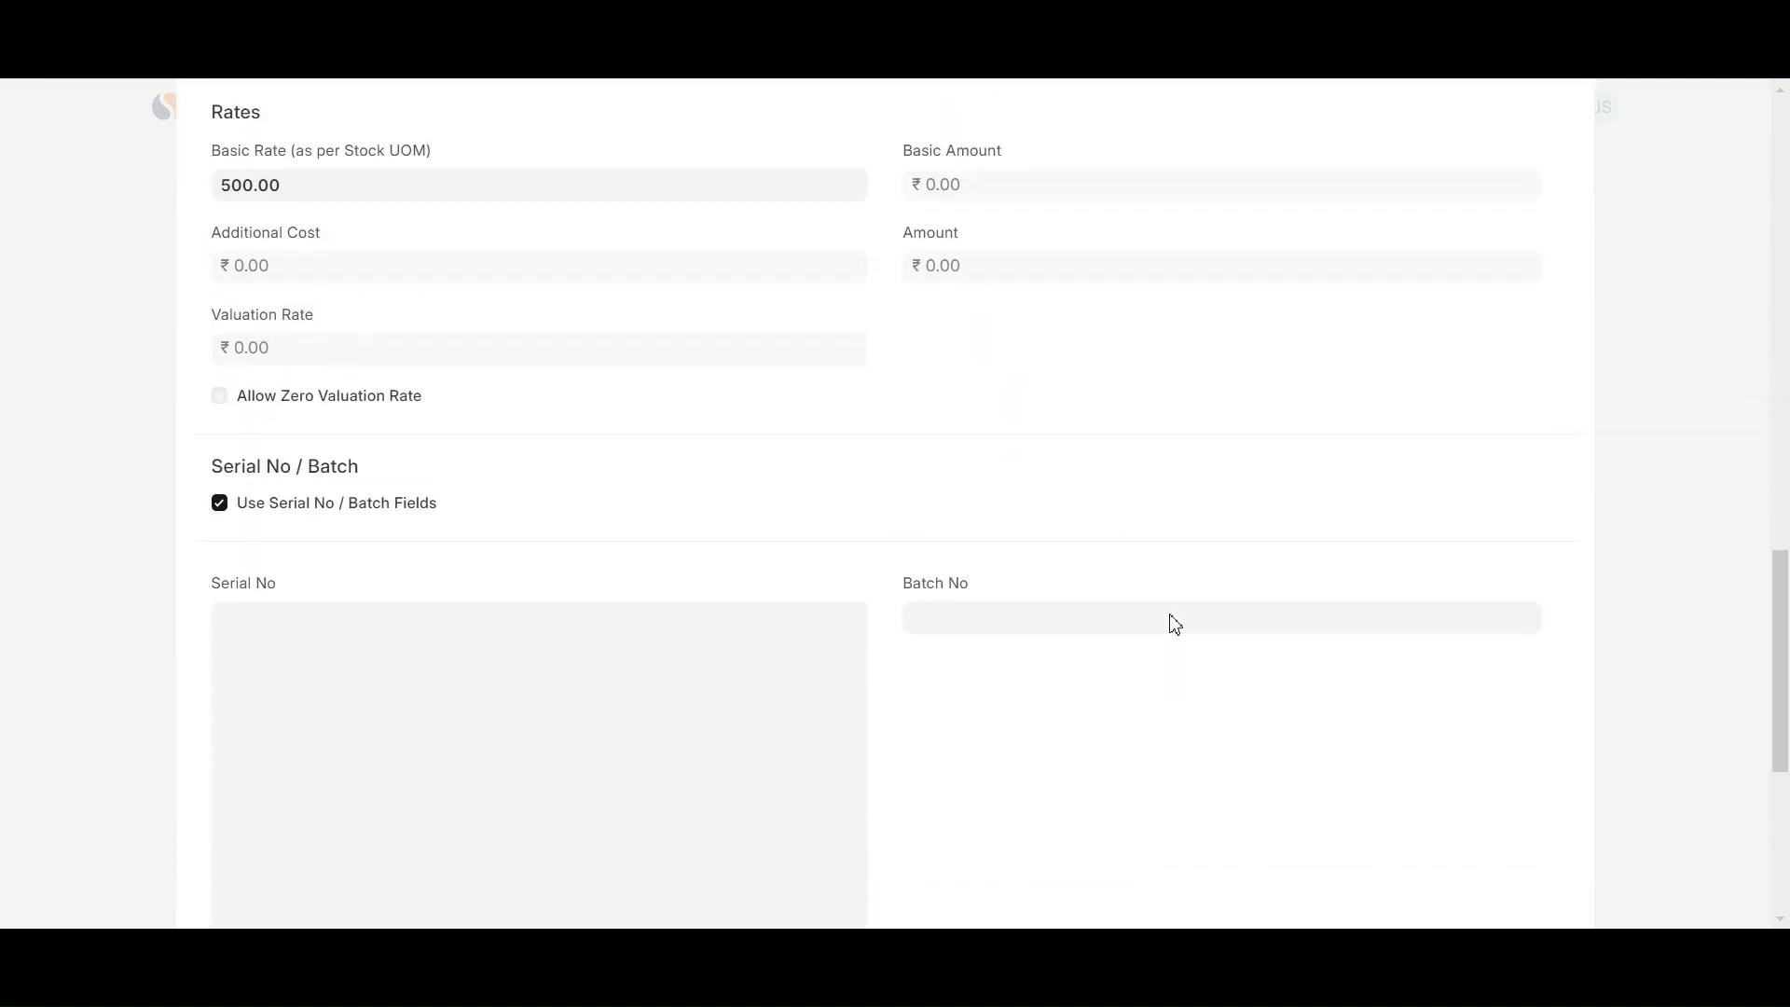
pyautogui.click(1132, 608)
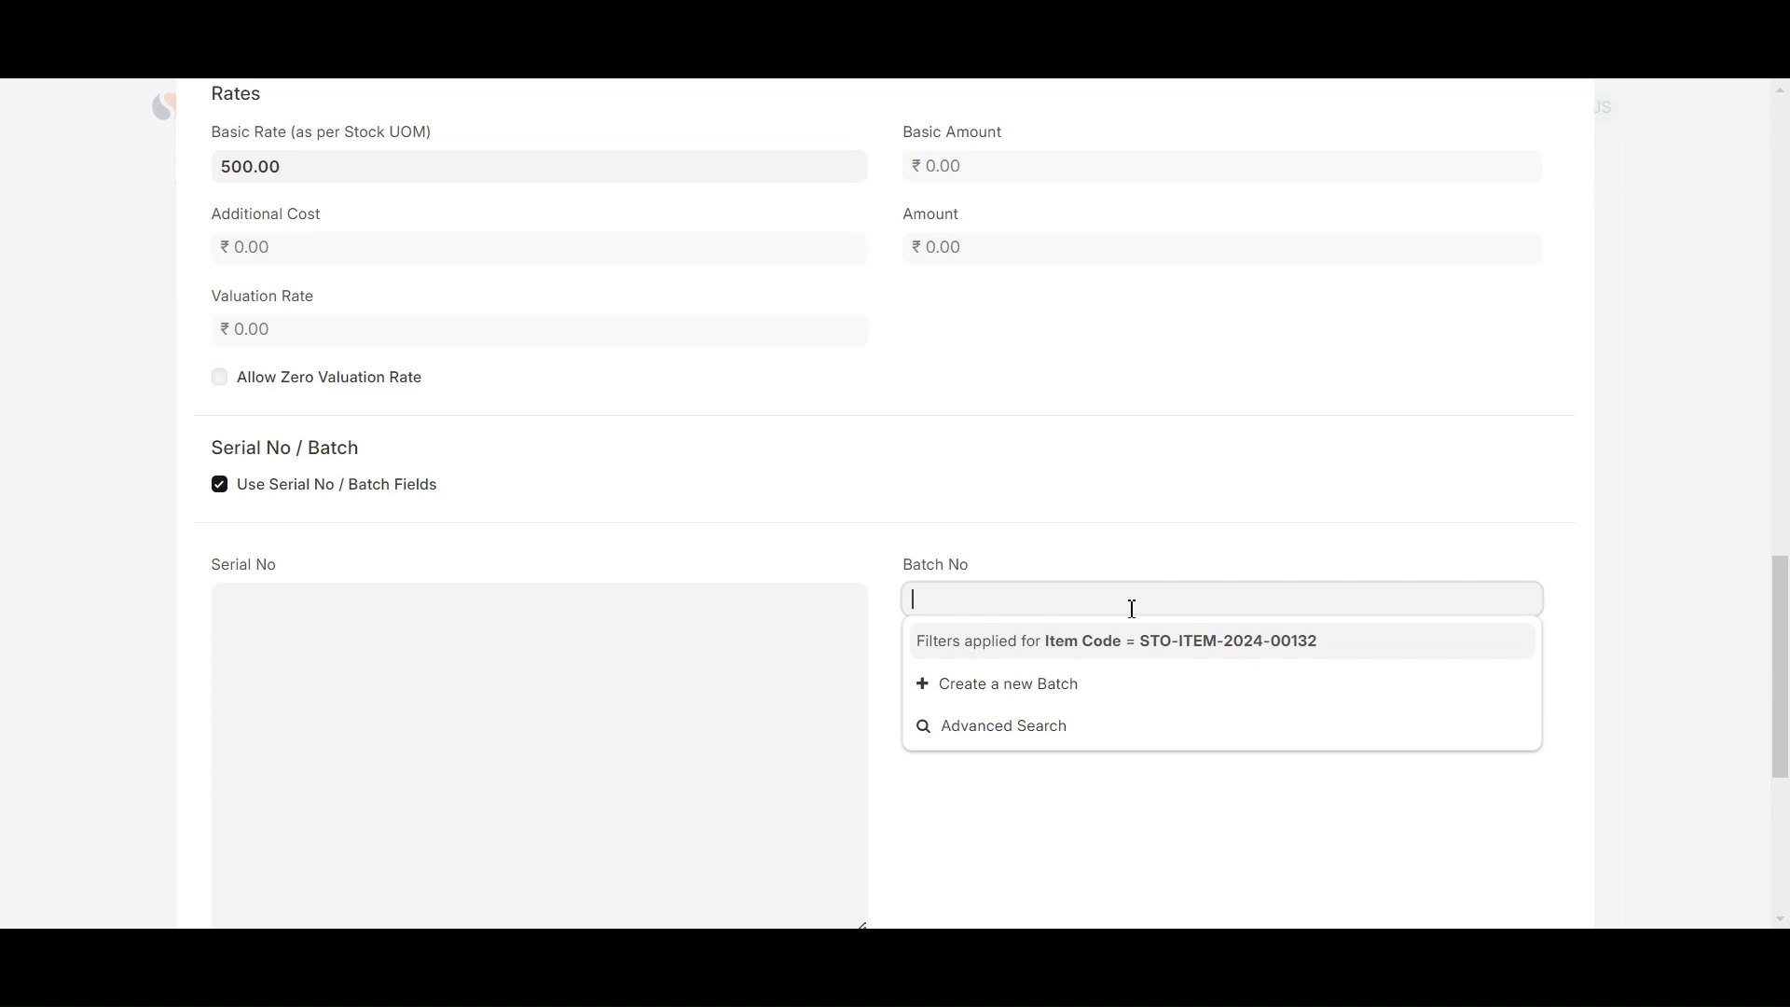
pyautogui.click(1009, 683)
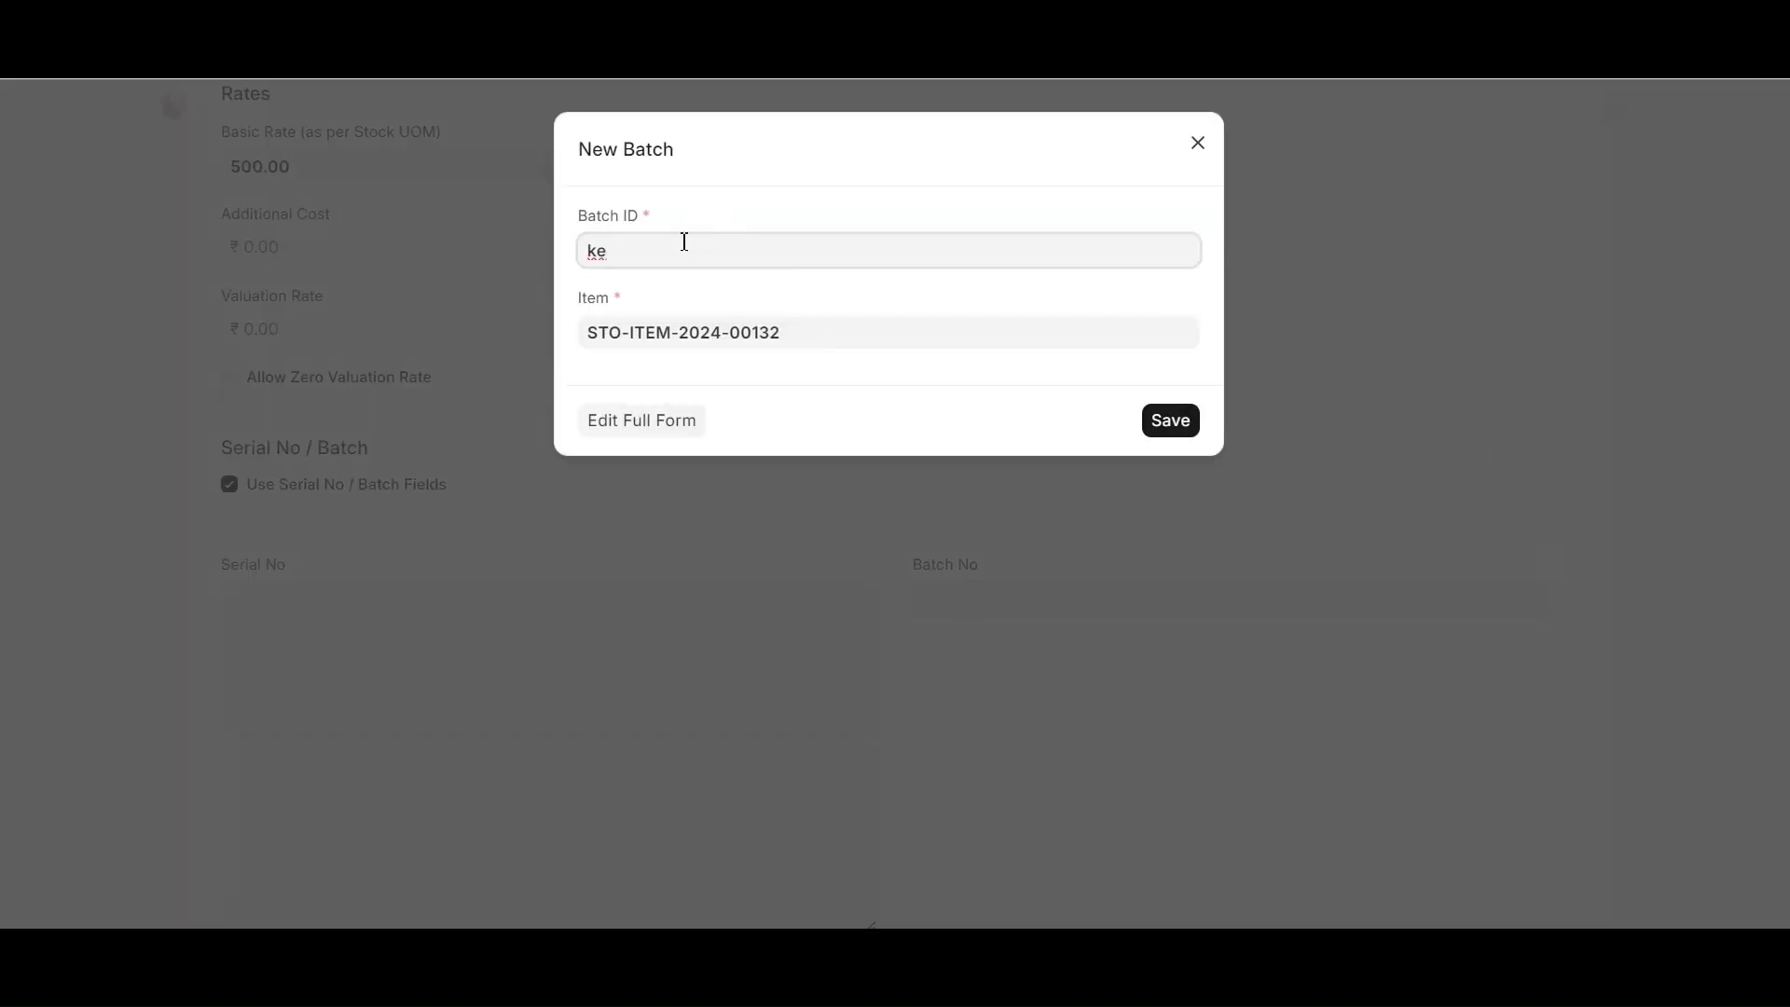
pyautogui.click(1150, 431)
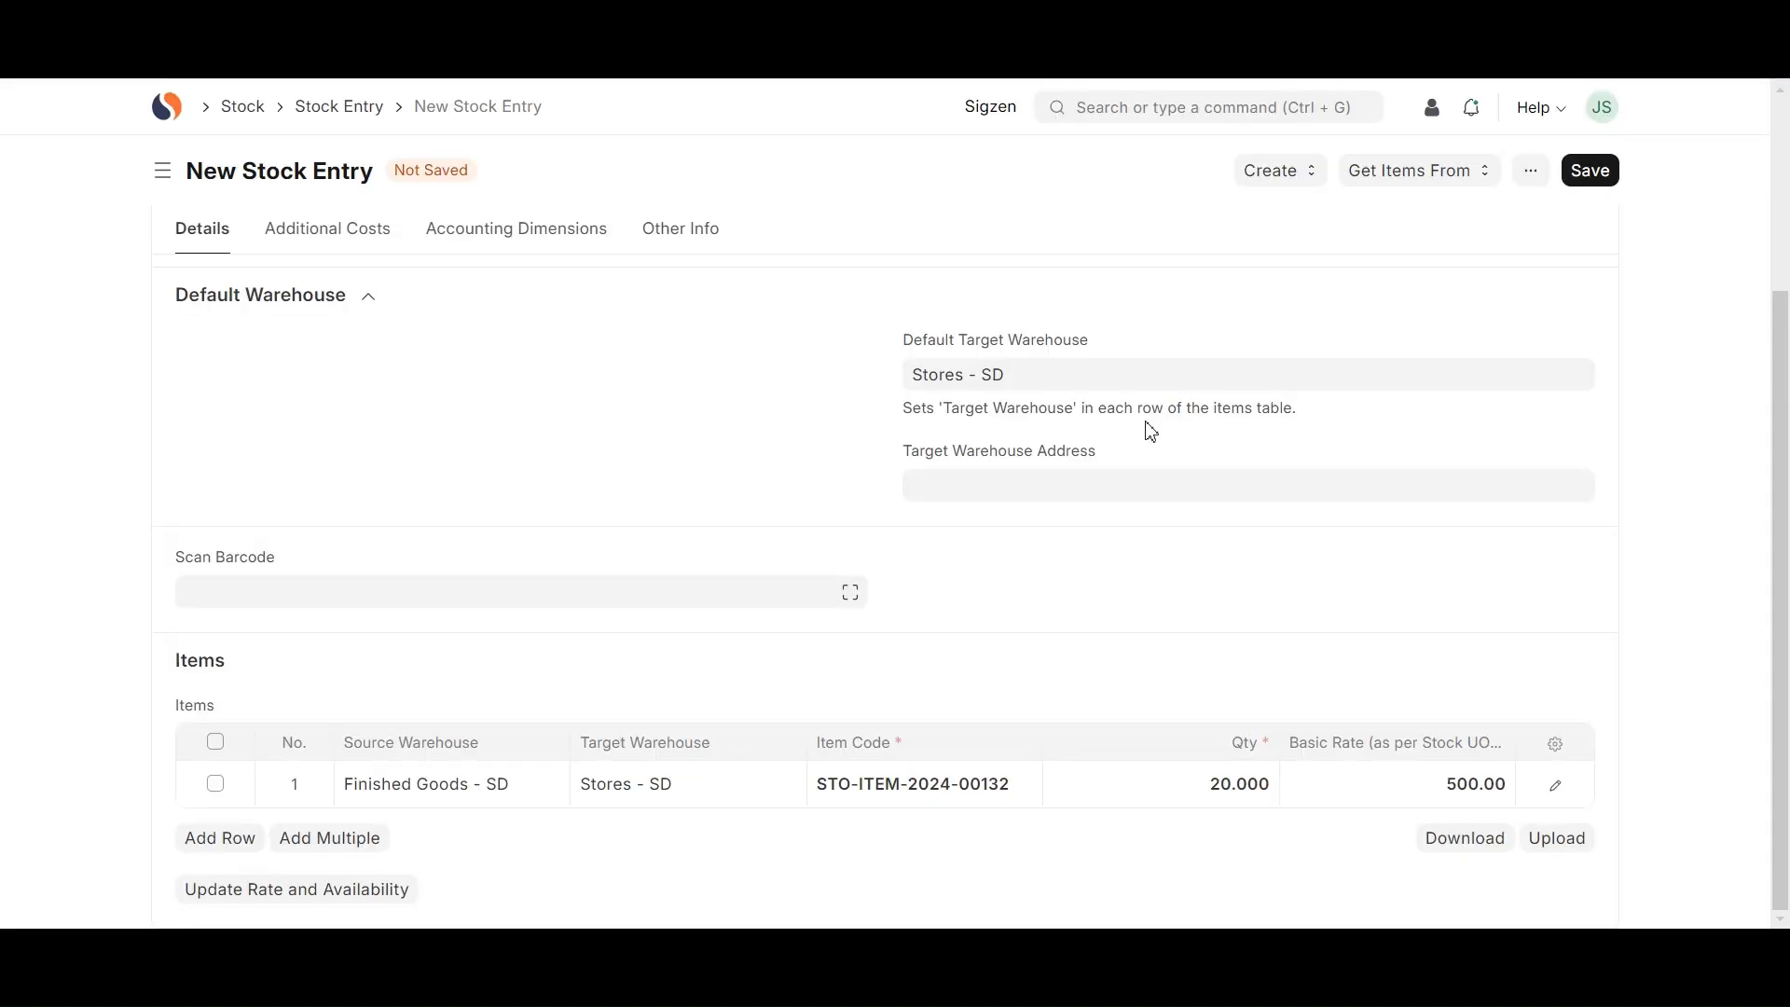
# - Save the material receipt and submit it with confirmation
pyautogui.hotkey('ctrl', 's')
pyautogui.hotkey('ctrl', 's')
pyautogui.click(1179, 295)
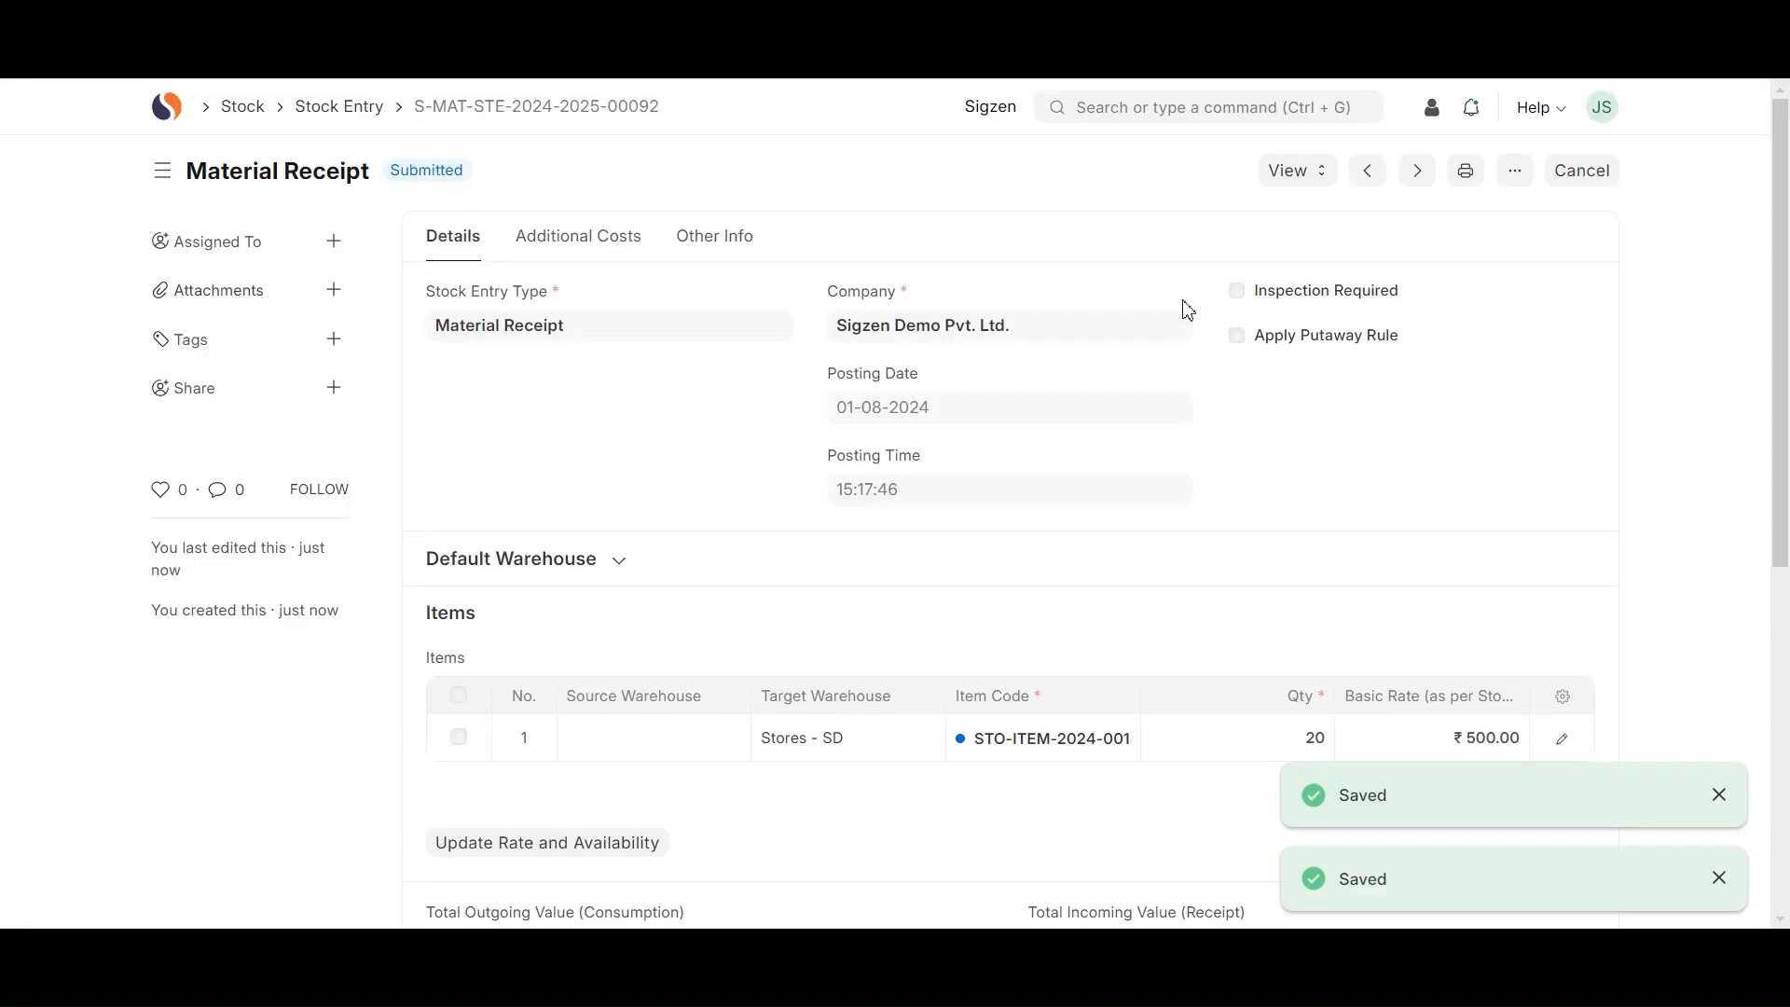
# - Examine the receipt's entries in the Stock Ledger and return to the material receipt
pyautogui.click(1288, 171)
pyautogui.click(1296, 213)
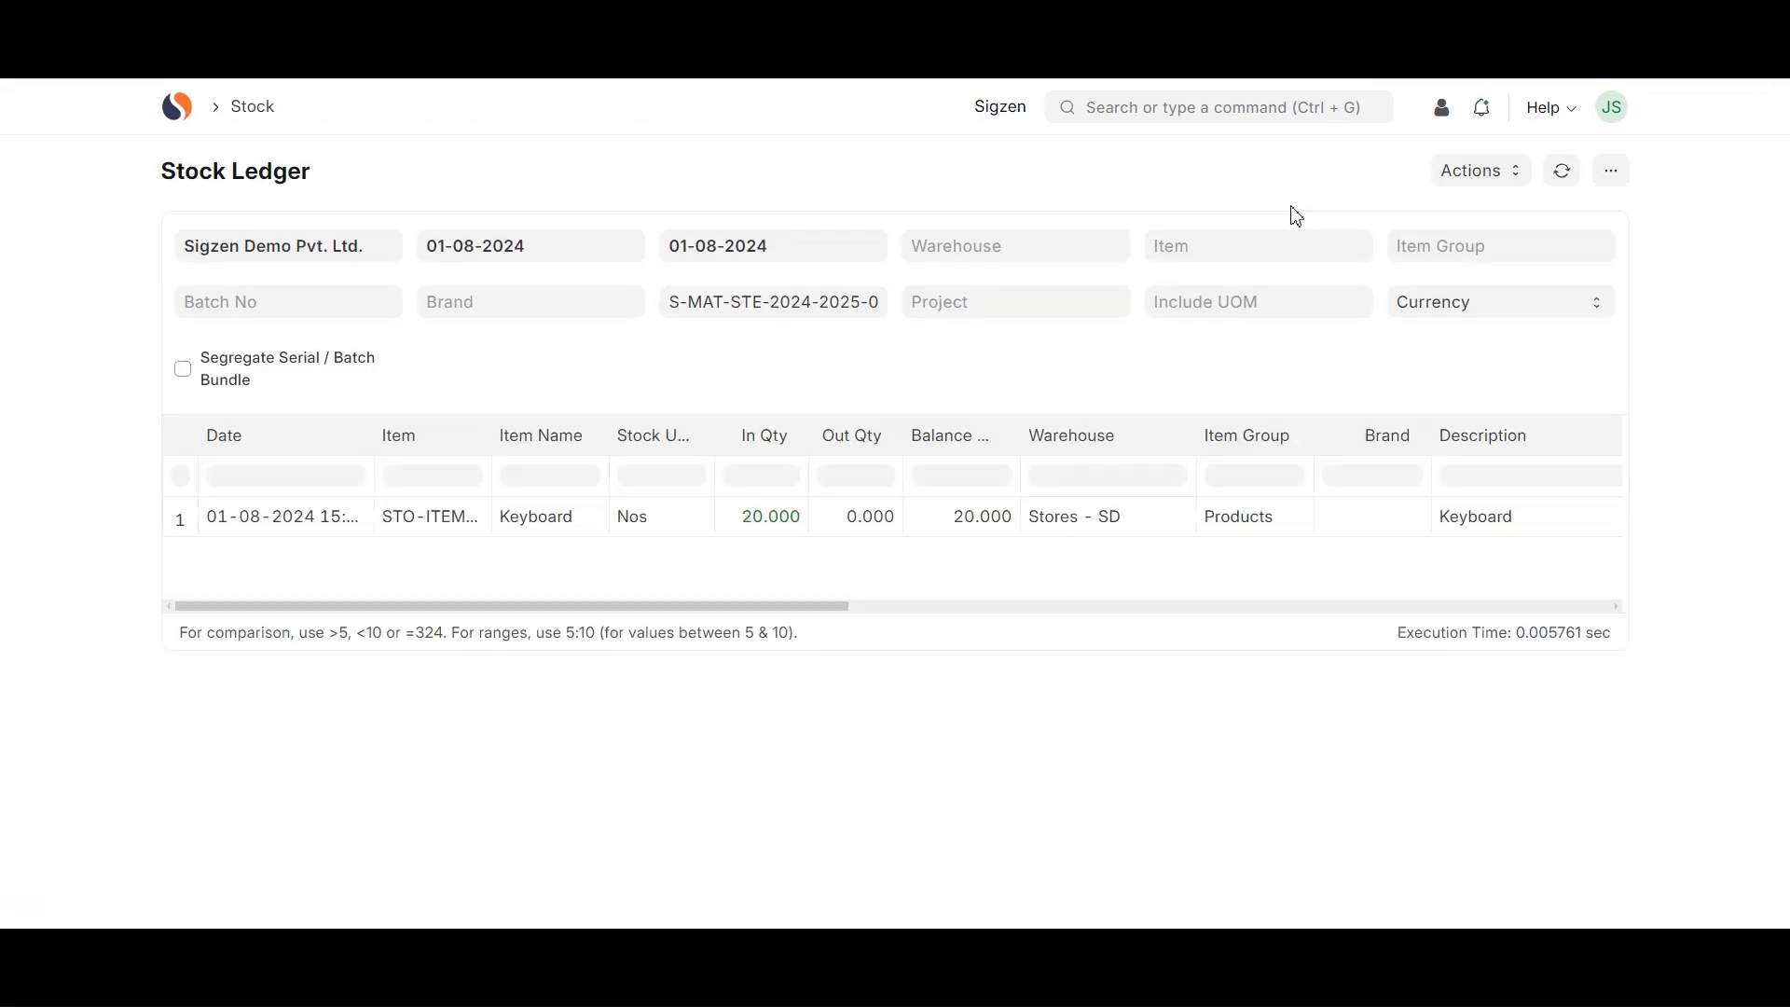
pyautogui.moveTo(712, 611); pyautogui.dragTo(232, 612)
pyautogui.hscroll(-5, 365, 552)
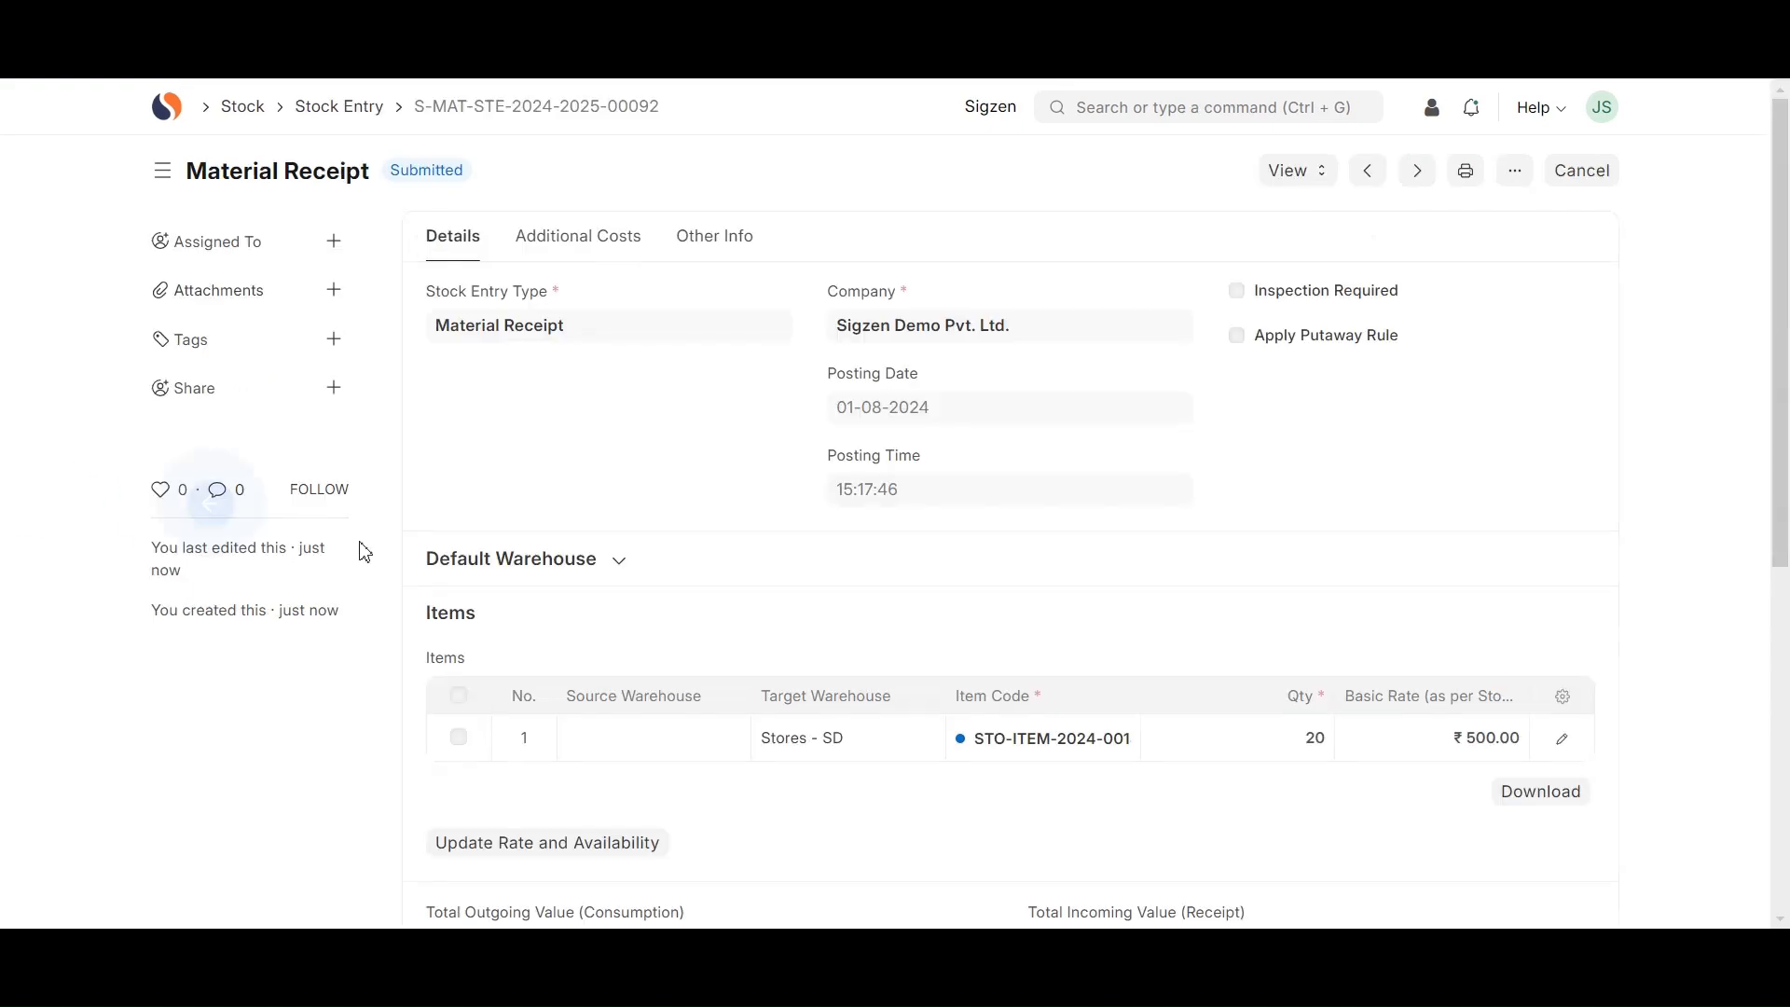
# - Examine the receipt's postings in the Accounting Ledger and return to the material receipt
pyautogui.click(1280, 172)
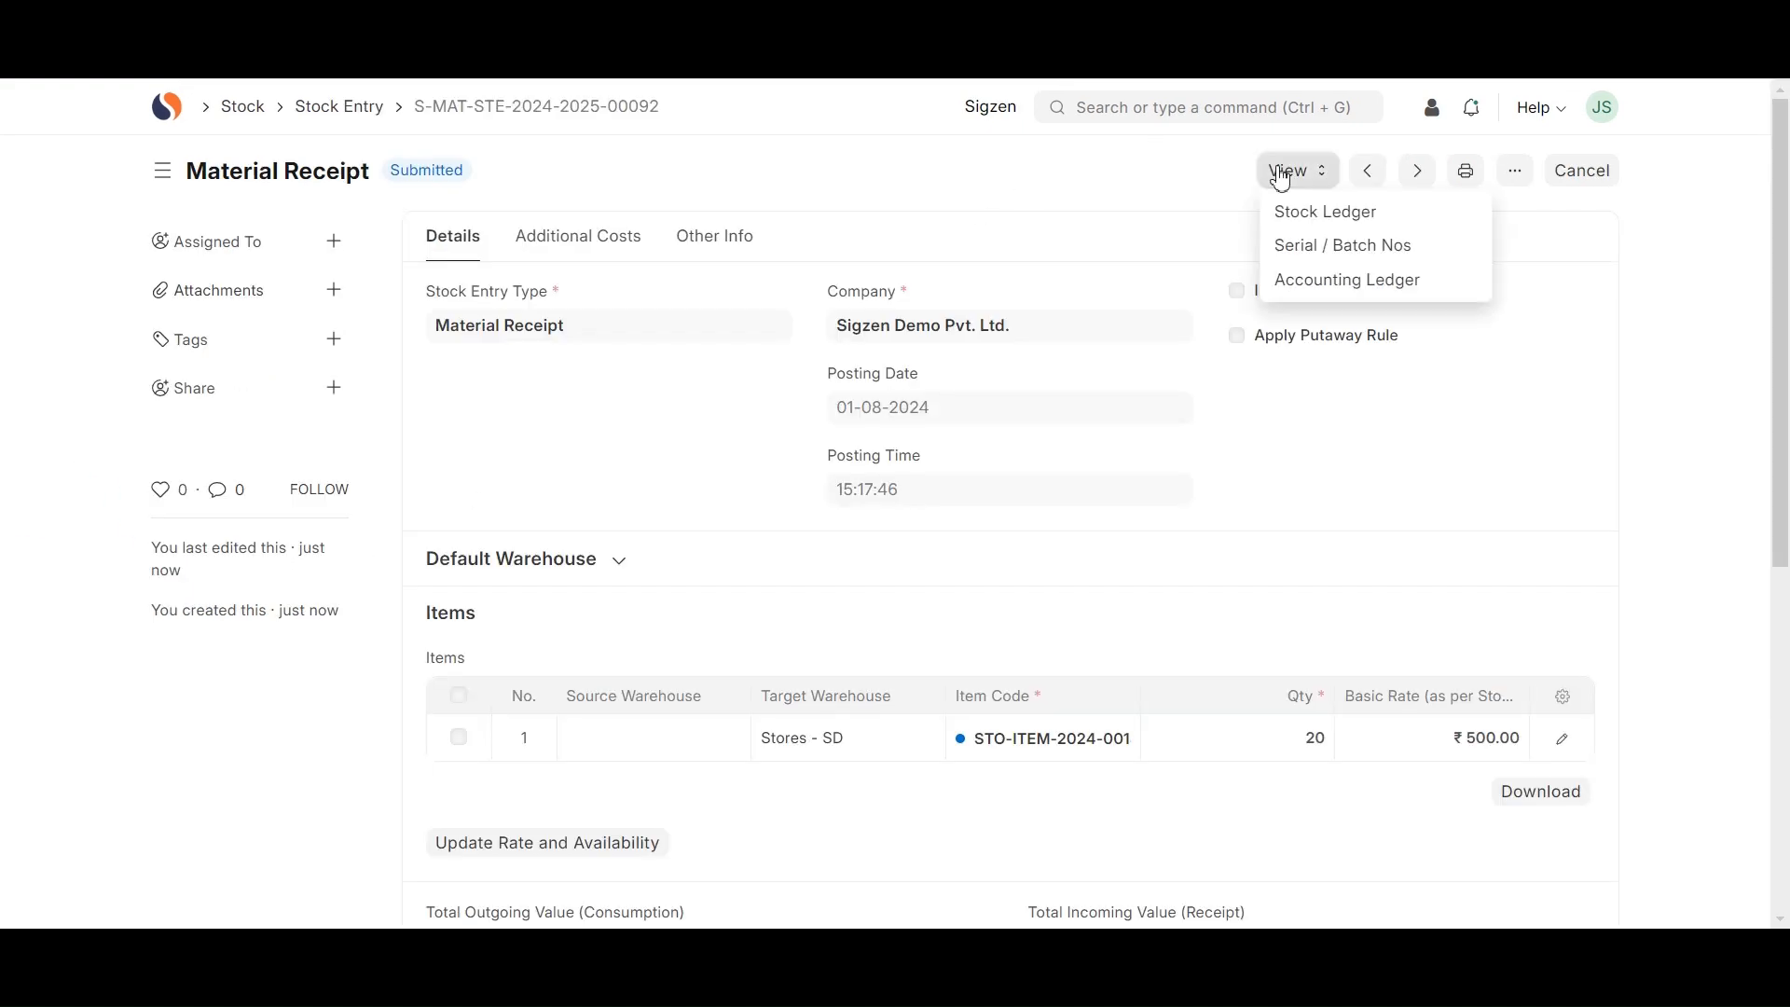
pyautogui.click(1343, 282)
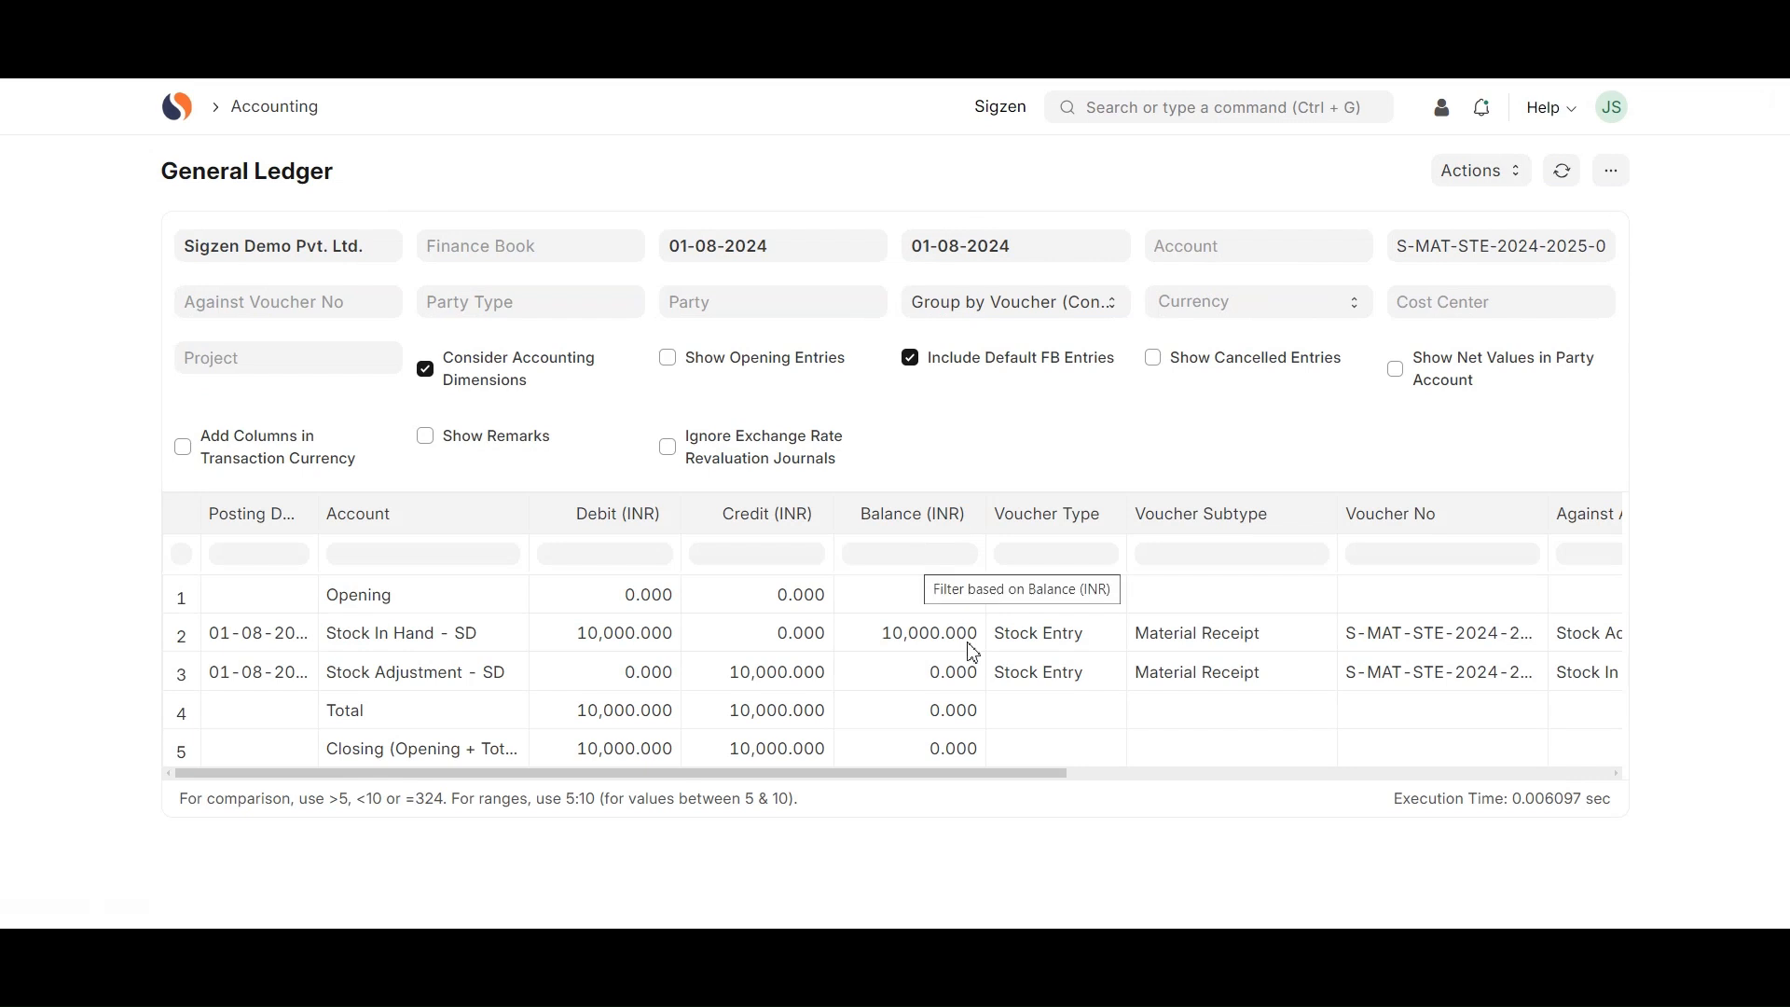
pyautogui.moveTo(614, 778); pyautogui.dragTo(539, 778)
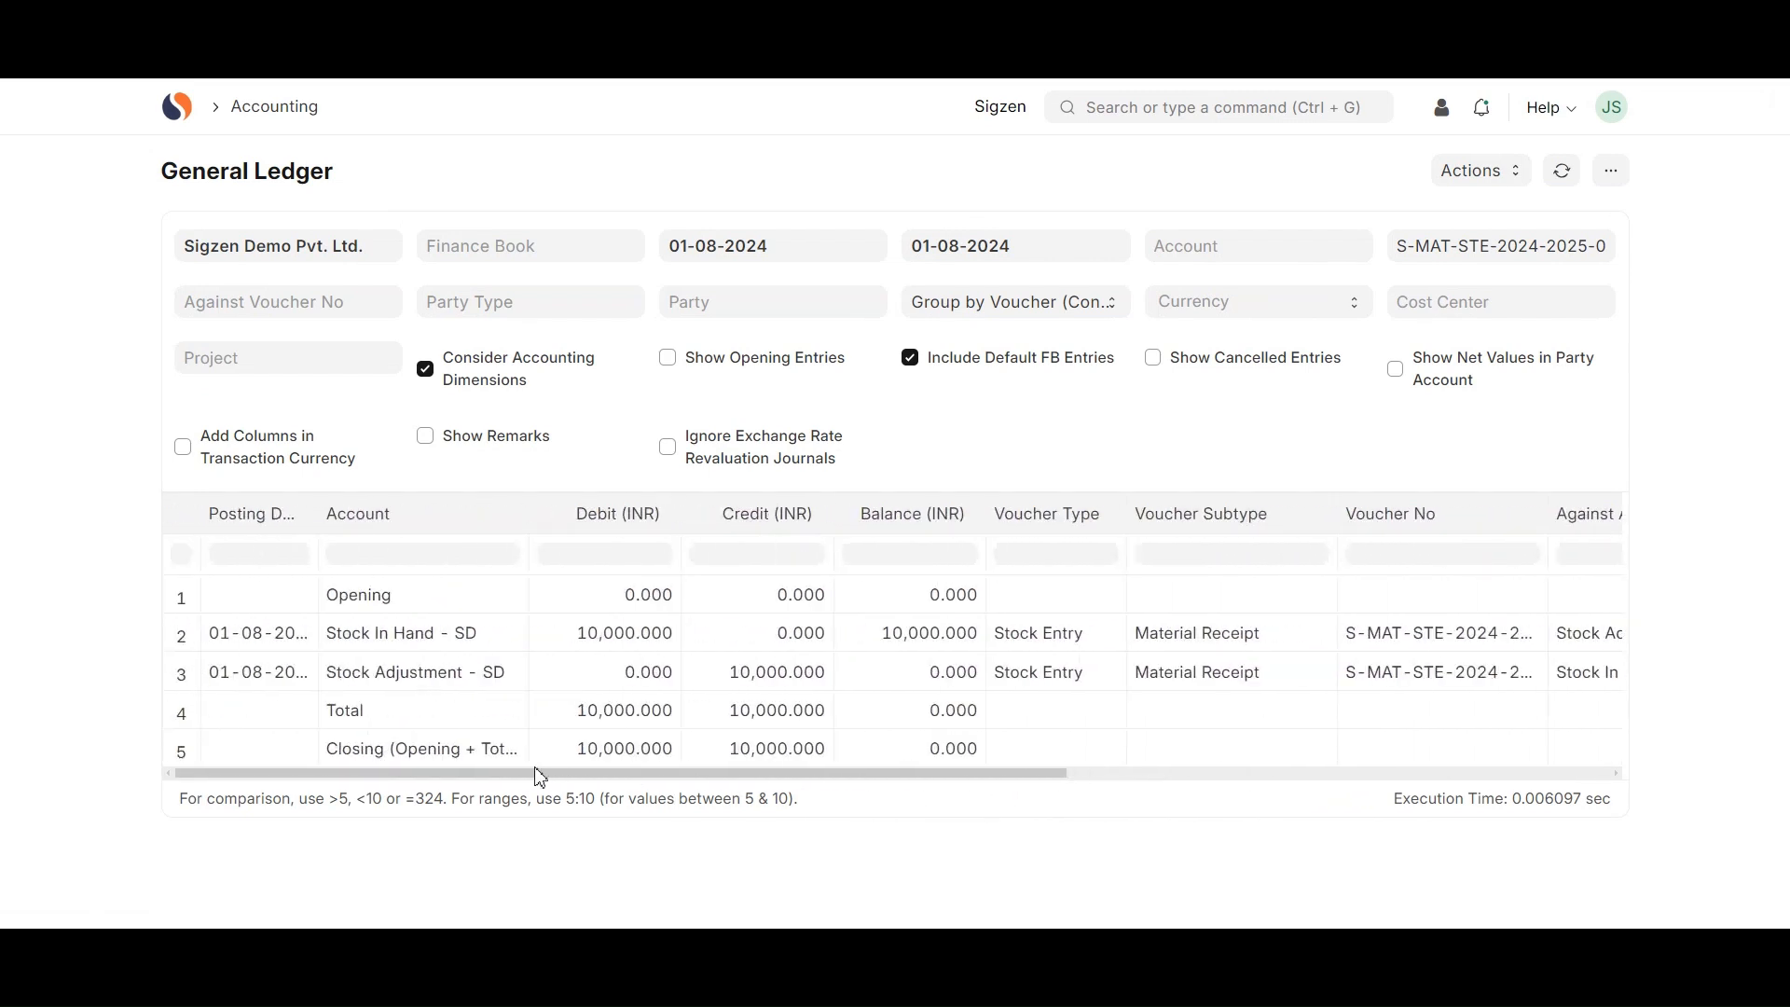
pyautogui.hscroll(-5, 540, 778)
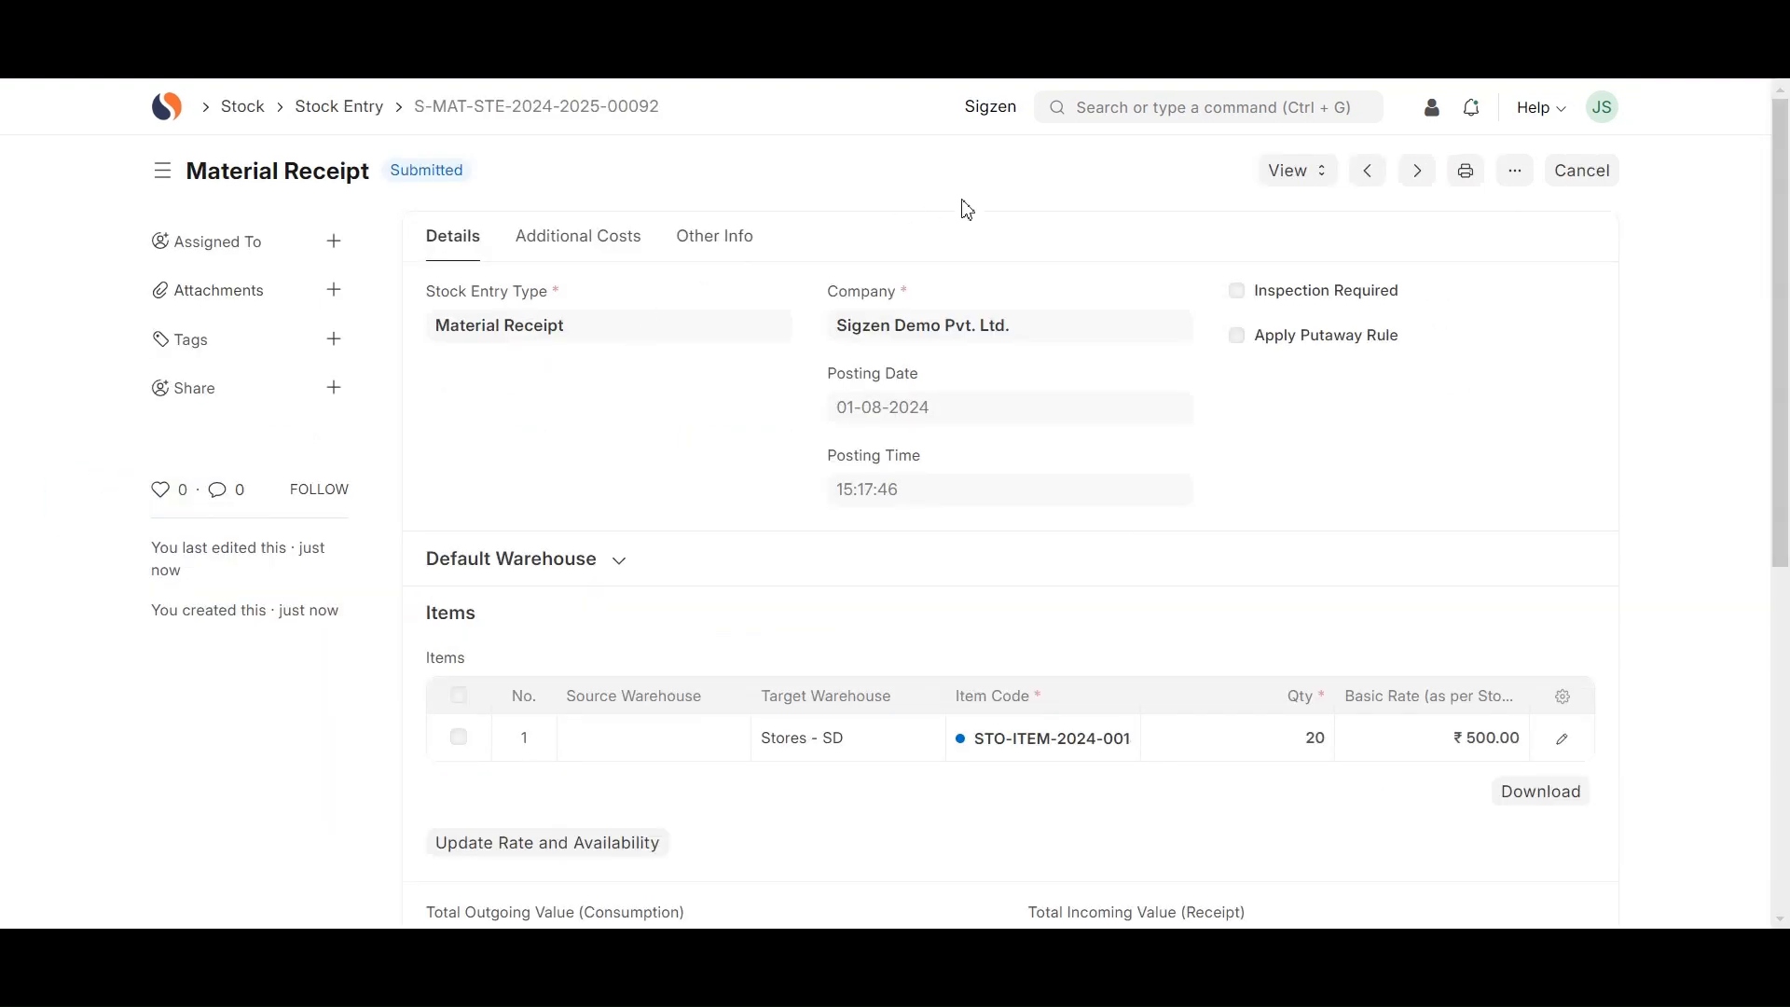
# - Find the Stock Reconciliation list through the global search and start a new stock reconciliation
pyautogui.click(1152, 108)
pyautogui.write('s')
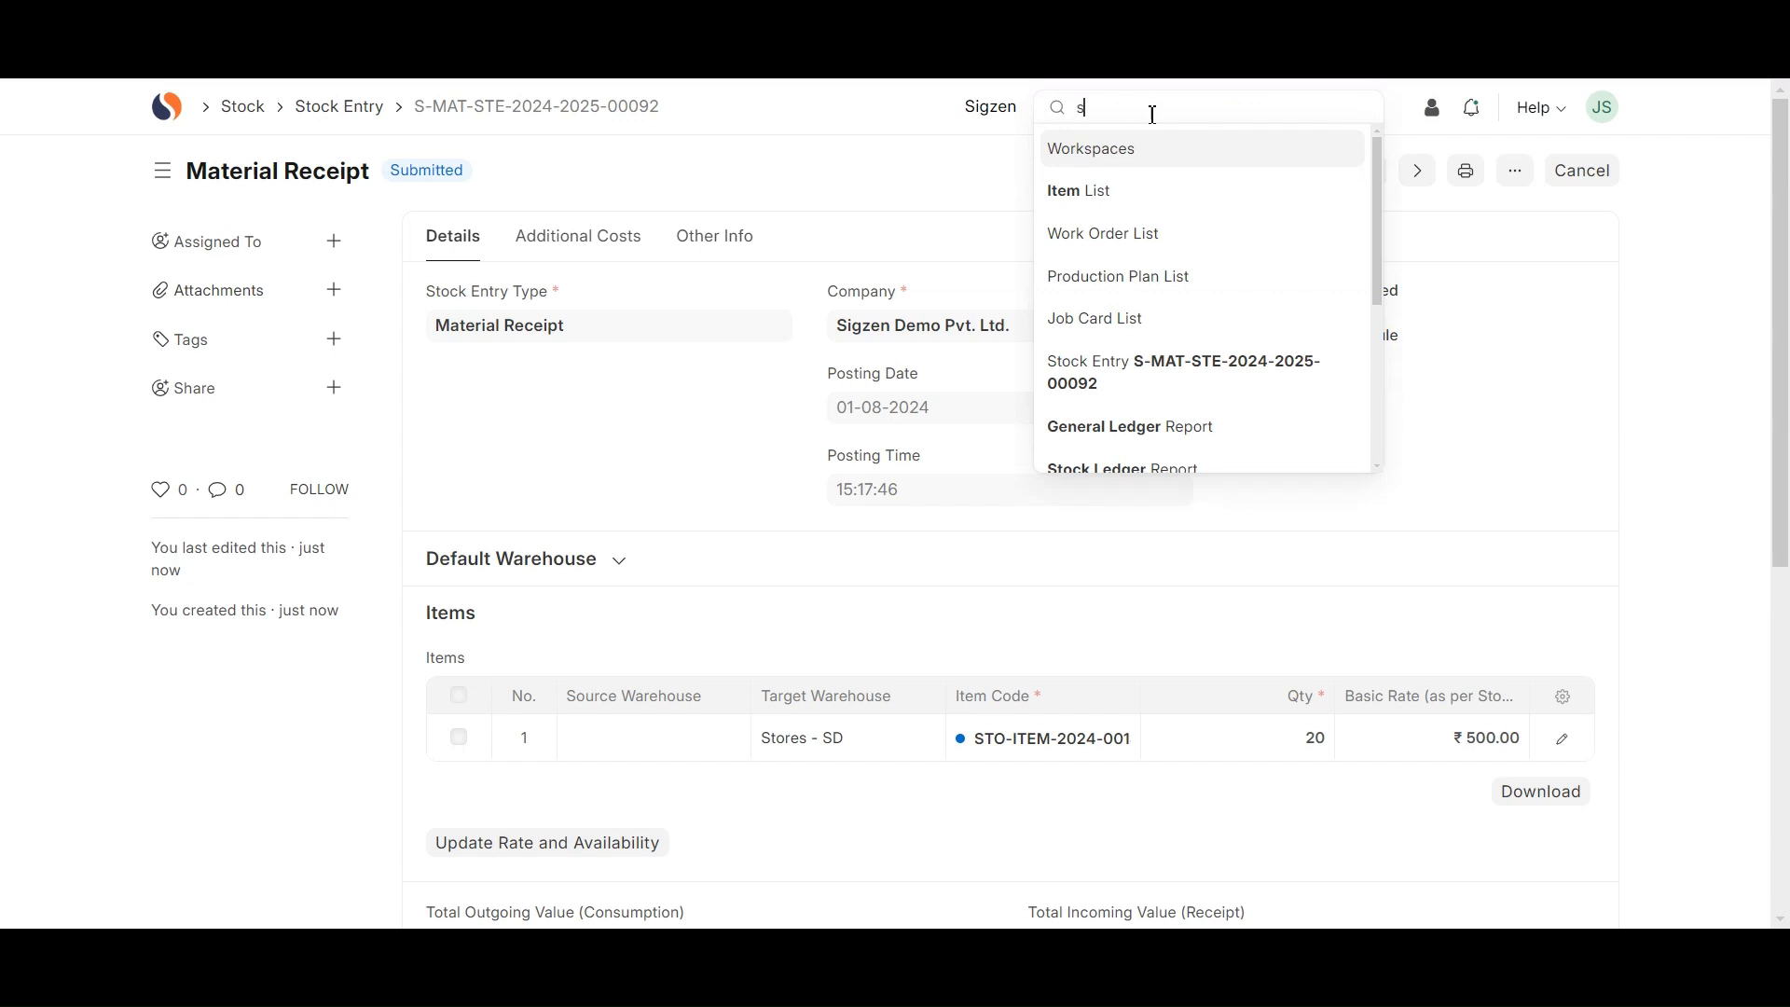
pyautogui.write('tock reconci')
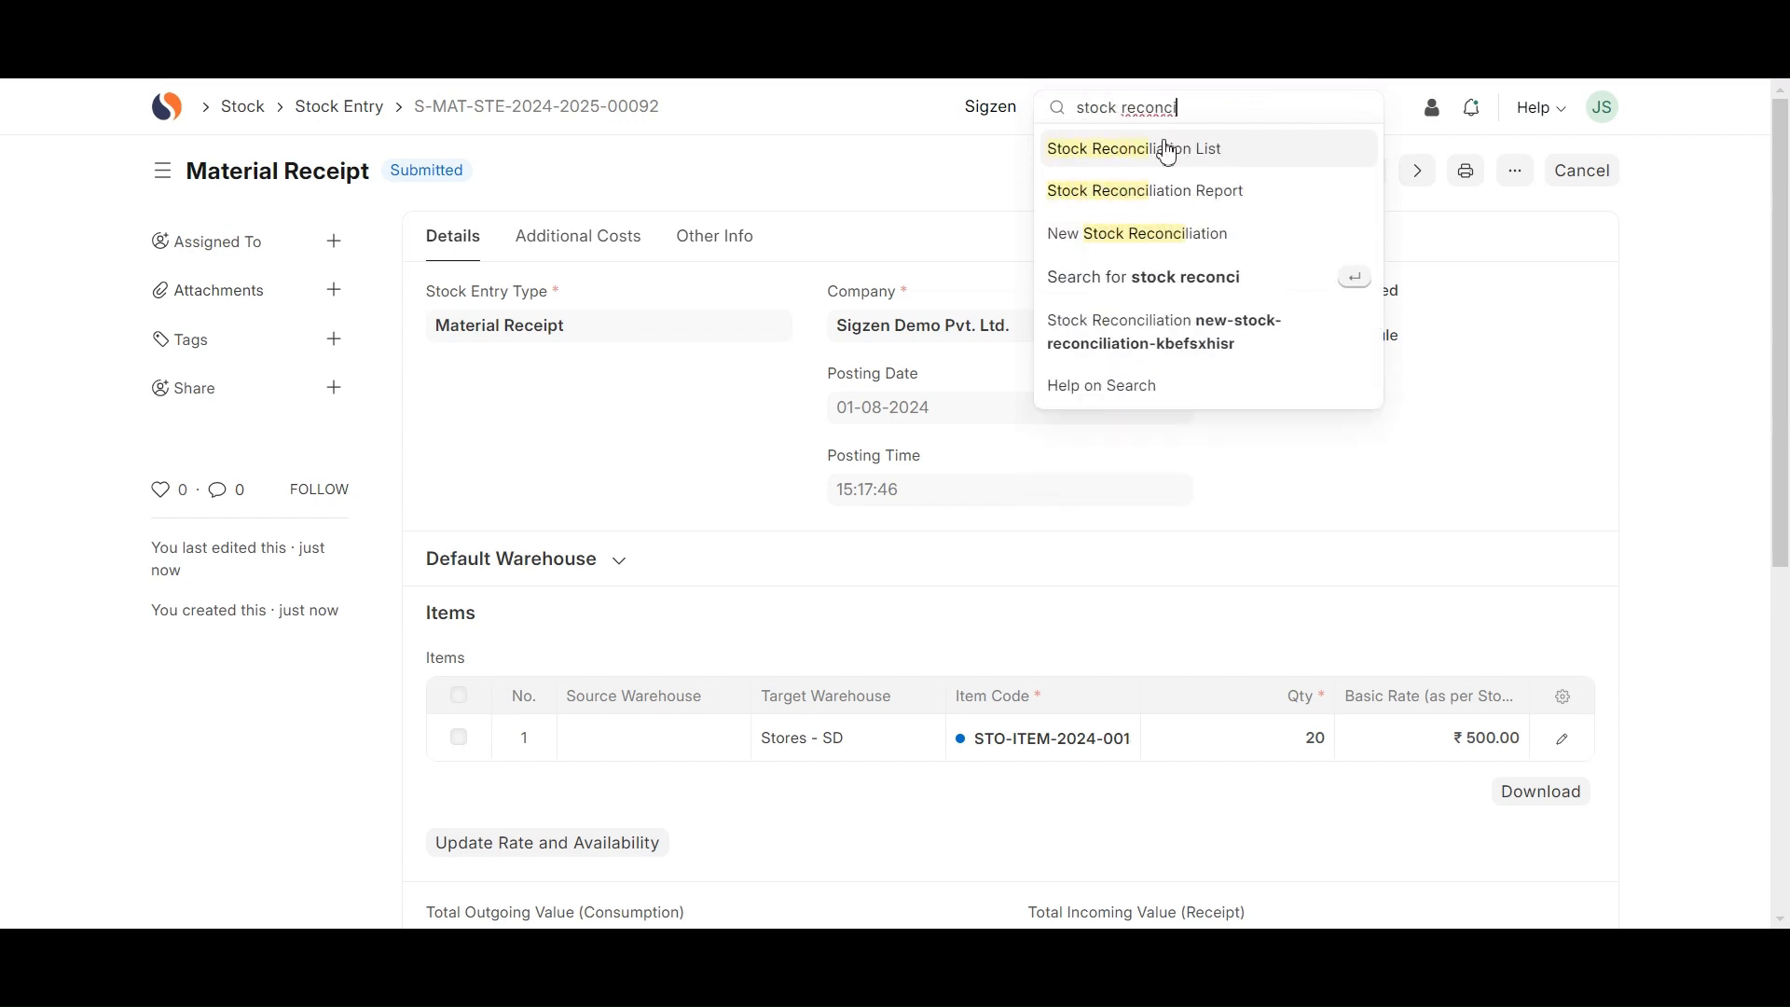
pyautogui.click(1168, 152)
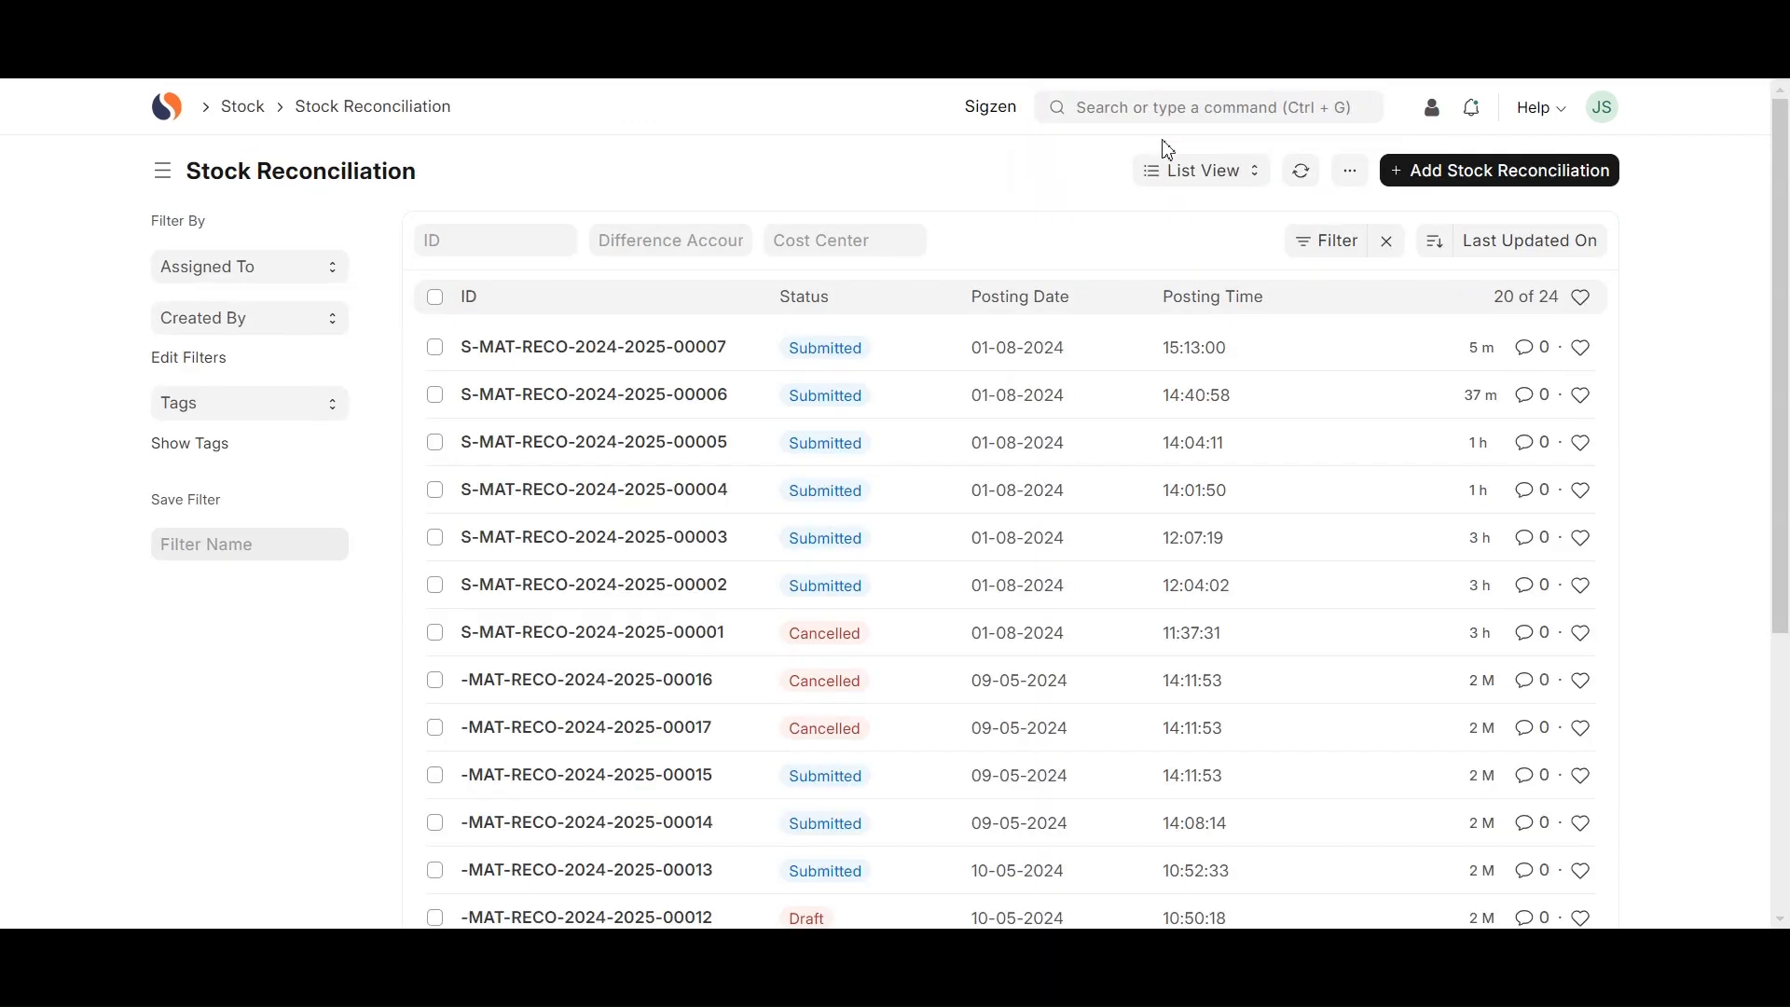
pyautogui.click(1446, 177)
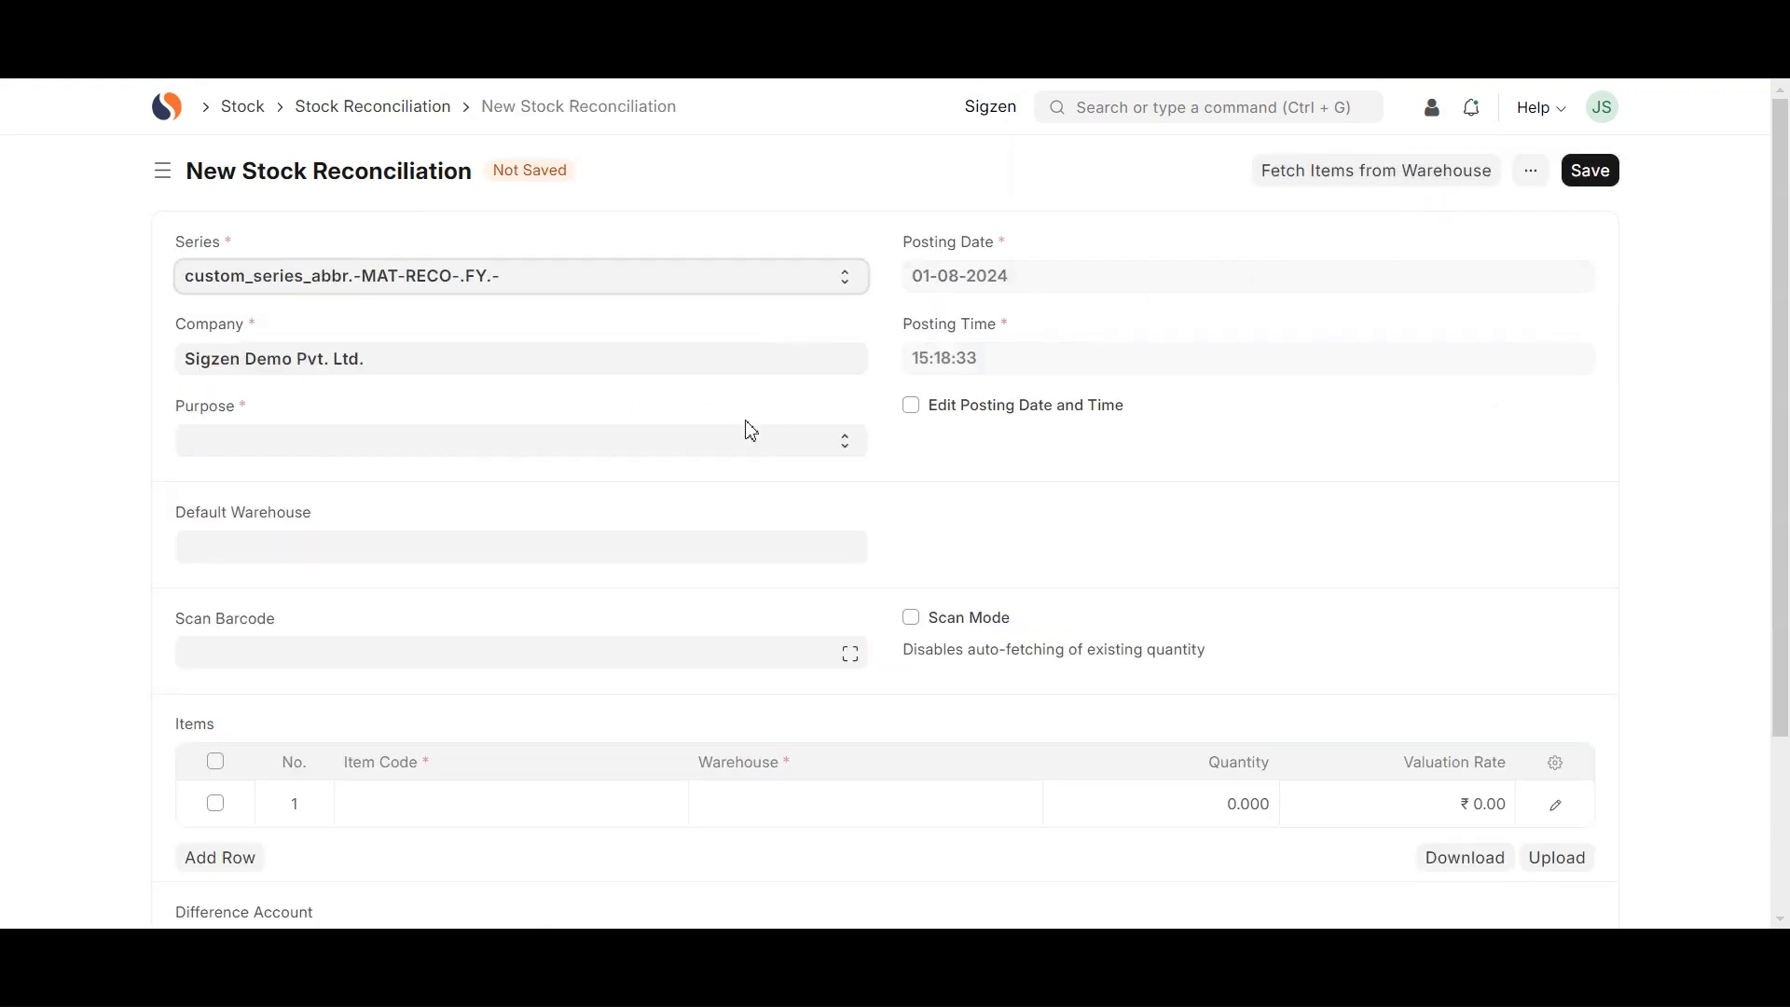
# - Set the reconciliation's purpose to Opening Stock and its default warehouse to Stores - SD
pyautogui.click(683, 451)
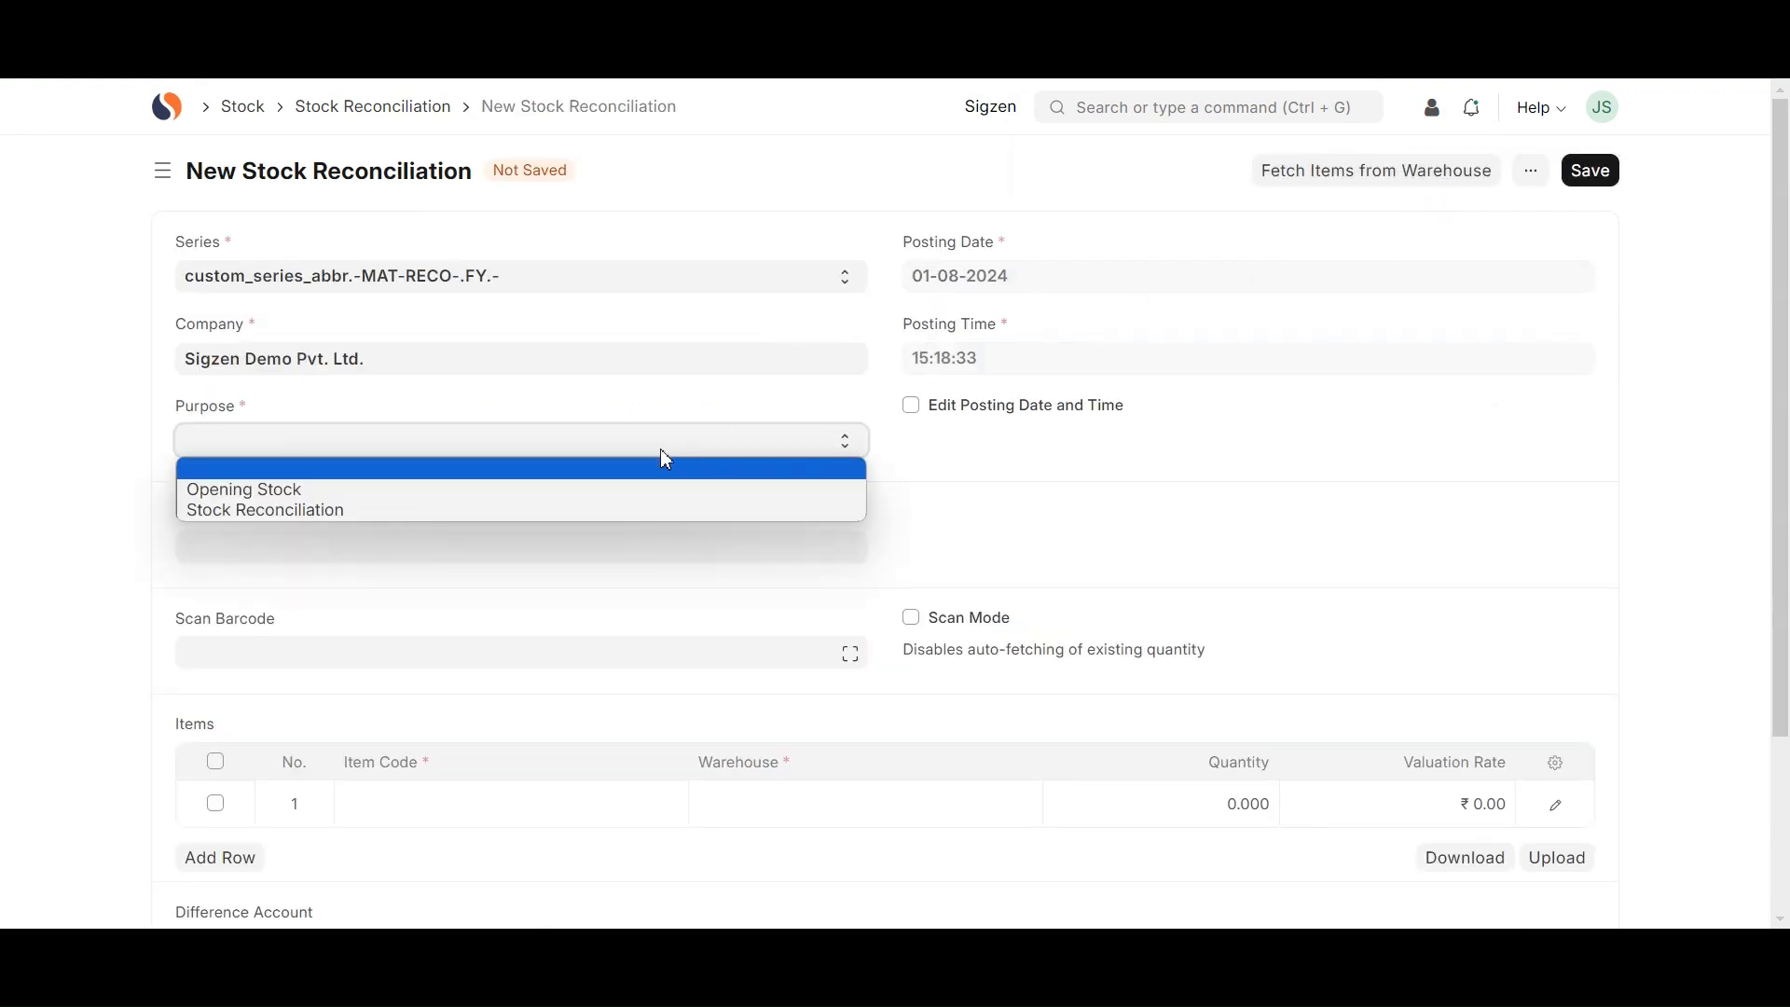
pyautogui.click(454, 500)
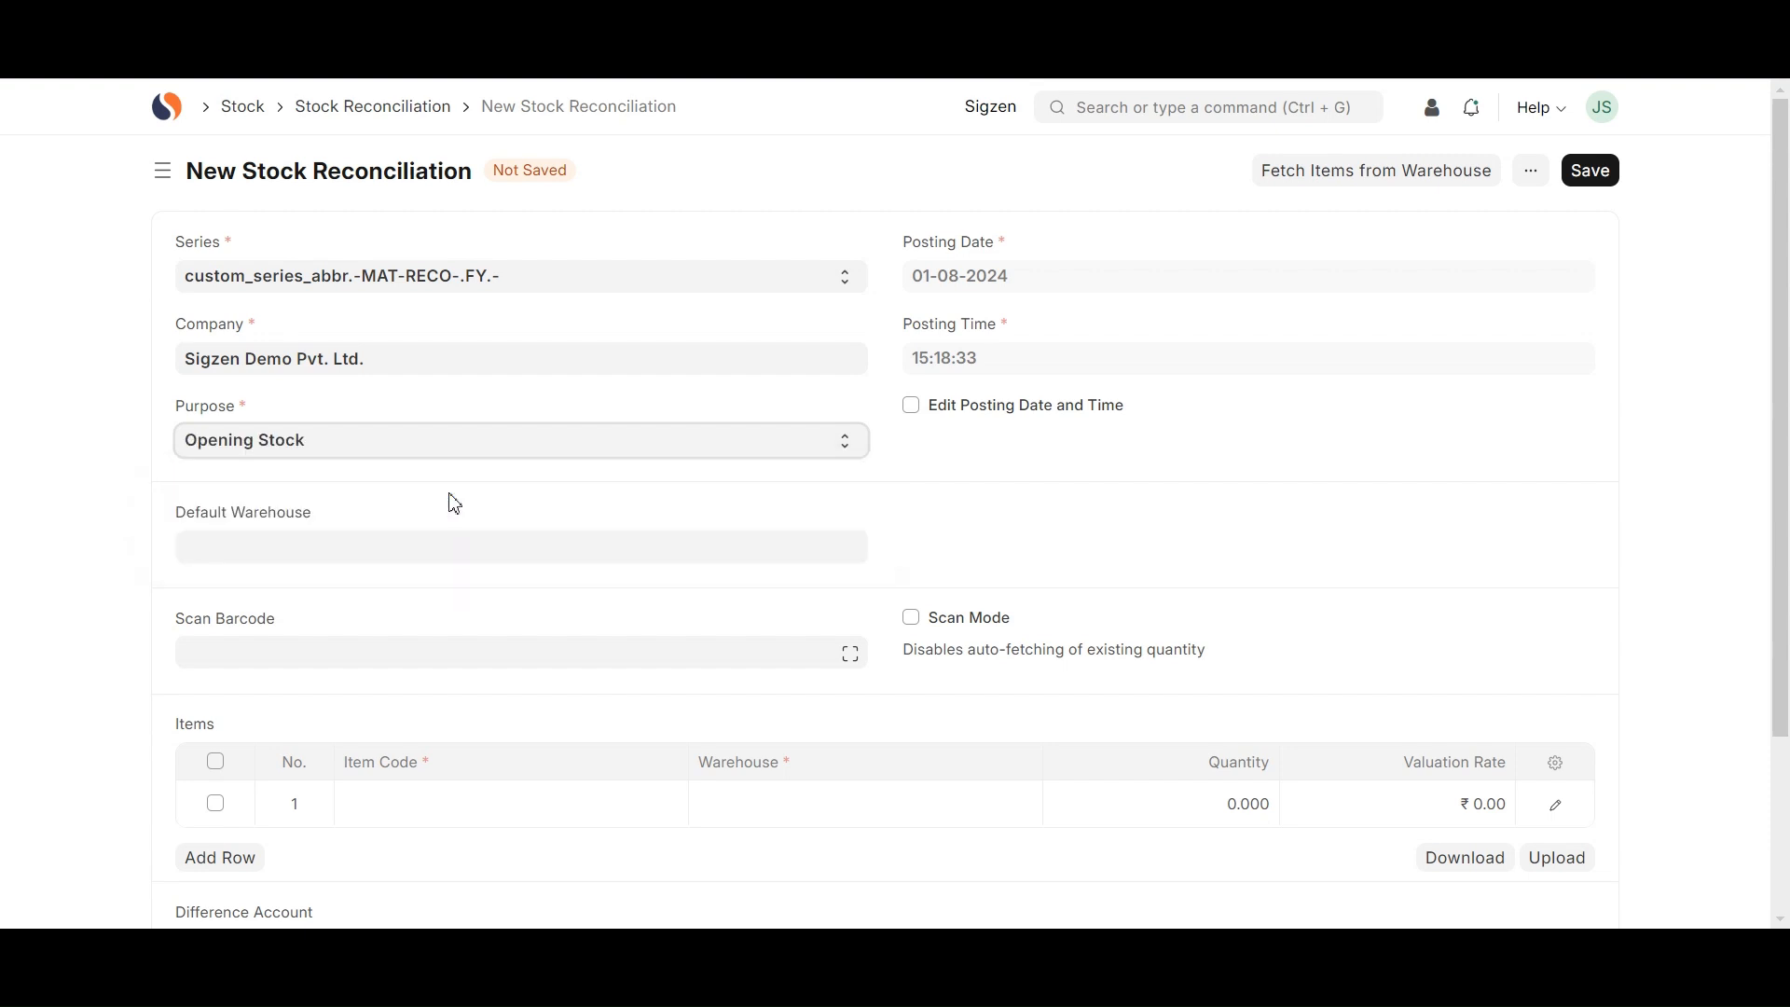
pyautogui.click(444, 550)
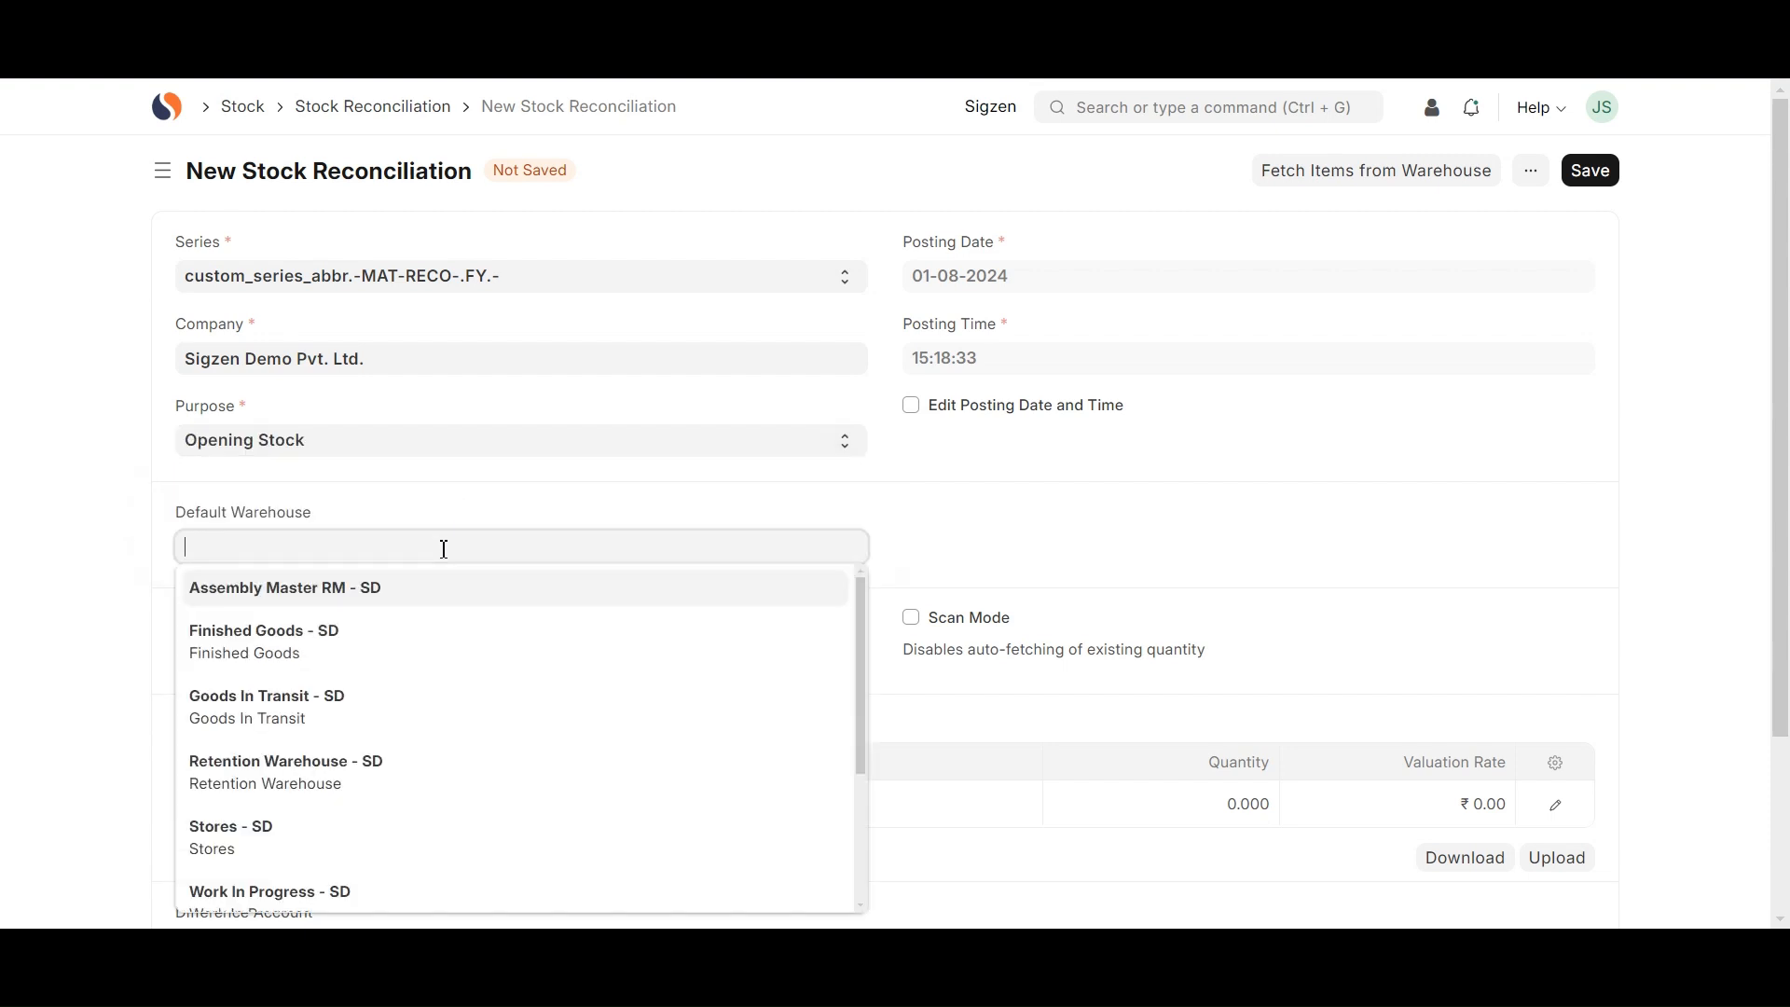
pyautogui.click(376, 839)
# - Fill the first item row with the Keyboard item STO-ITEM-2024-00132, quantity 20 and valuation rate 500
pyautogui.scroll(-1, 528, 671)
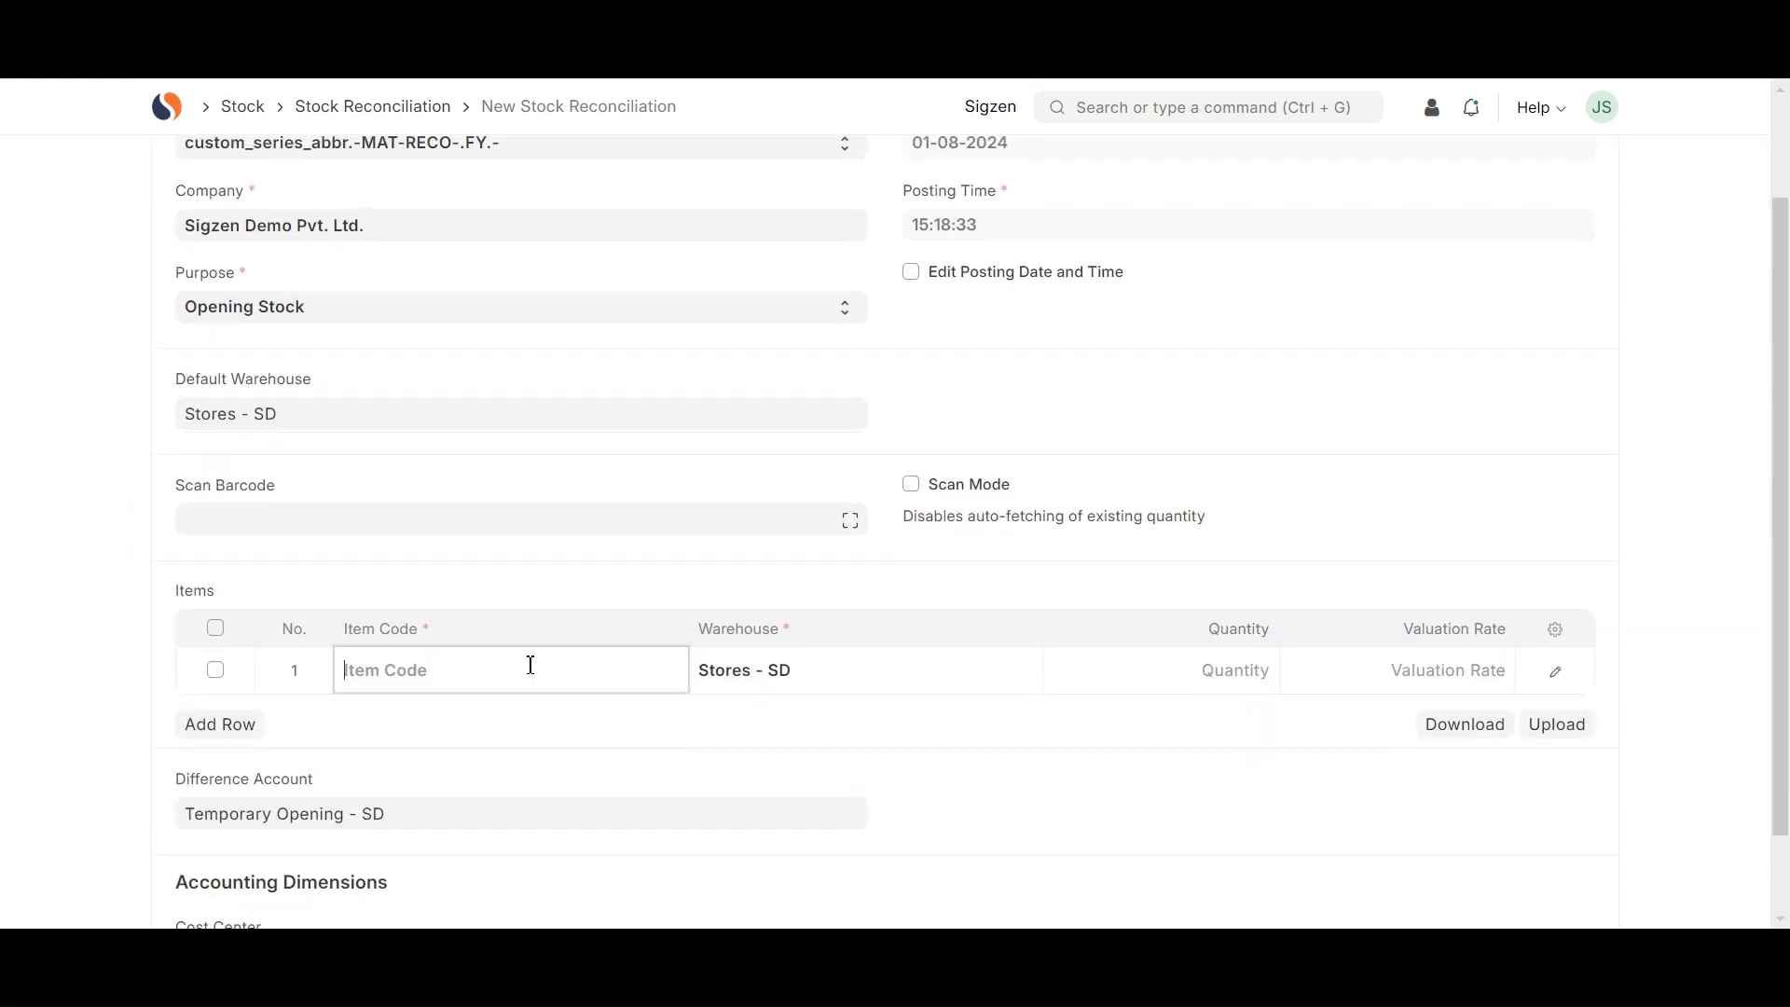
pyautogui.click(530, 664)
pyautogui.write('Key')
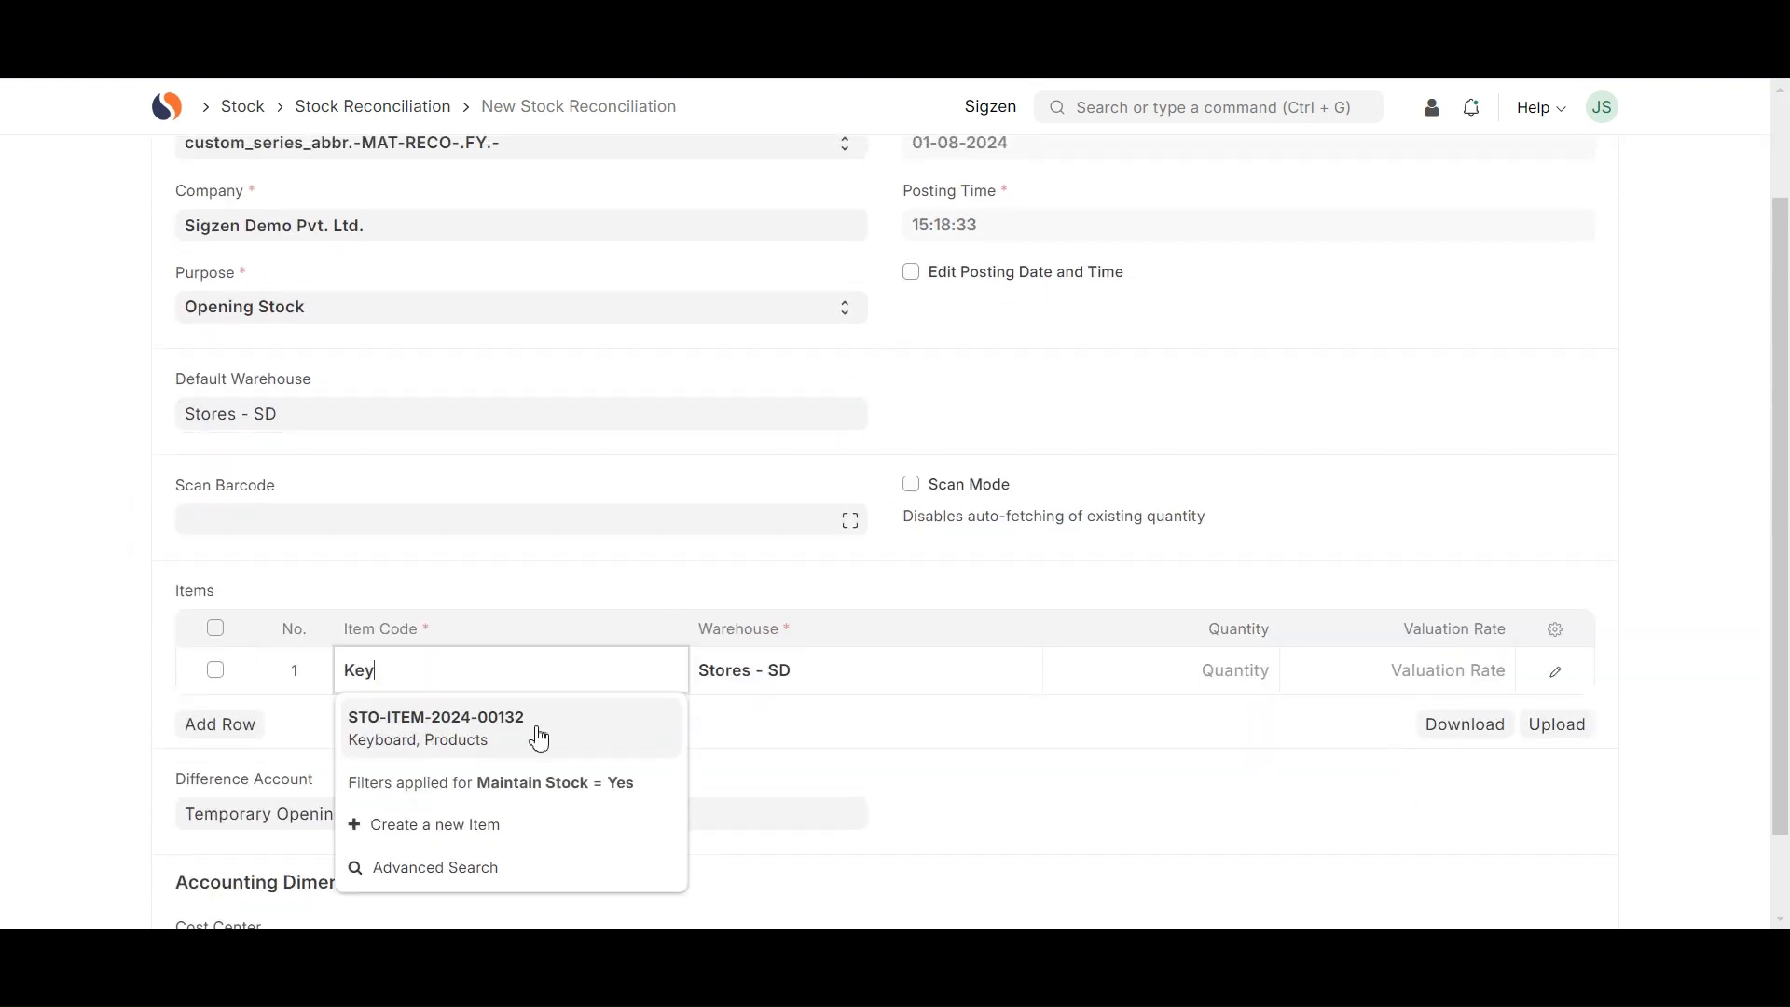
pyautogui.click(535, 735)
pyautogui.click(1149, 649)
pyautogui.write('2')
pyautogui.click(1427, 685)
pyautogui.write('5')
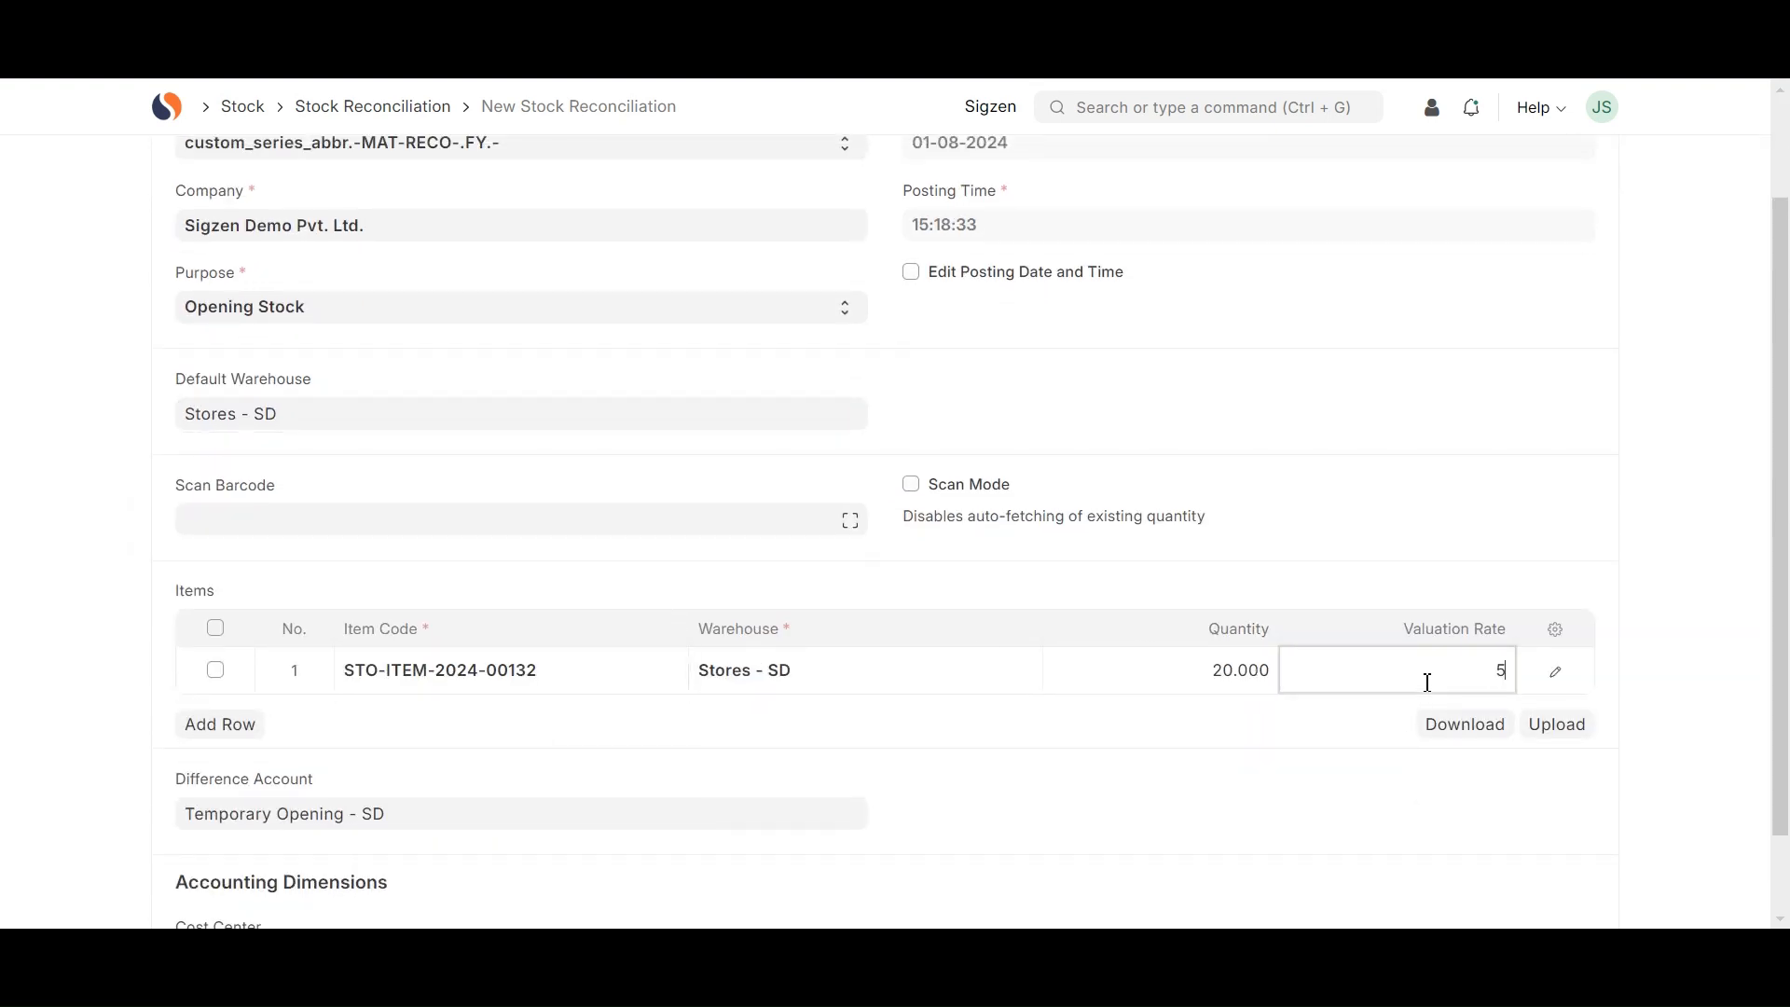
pyautogui.click(1373, 727)
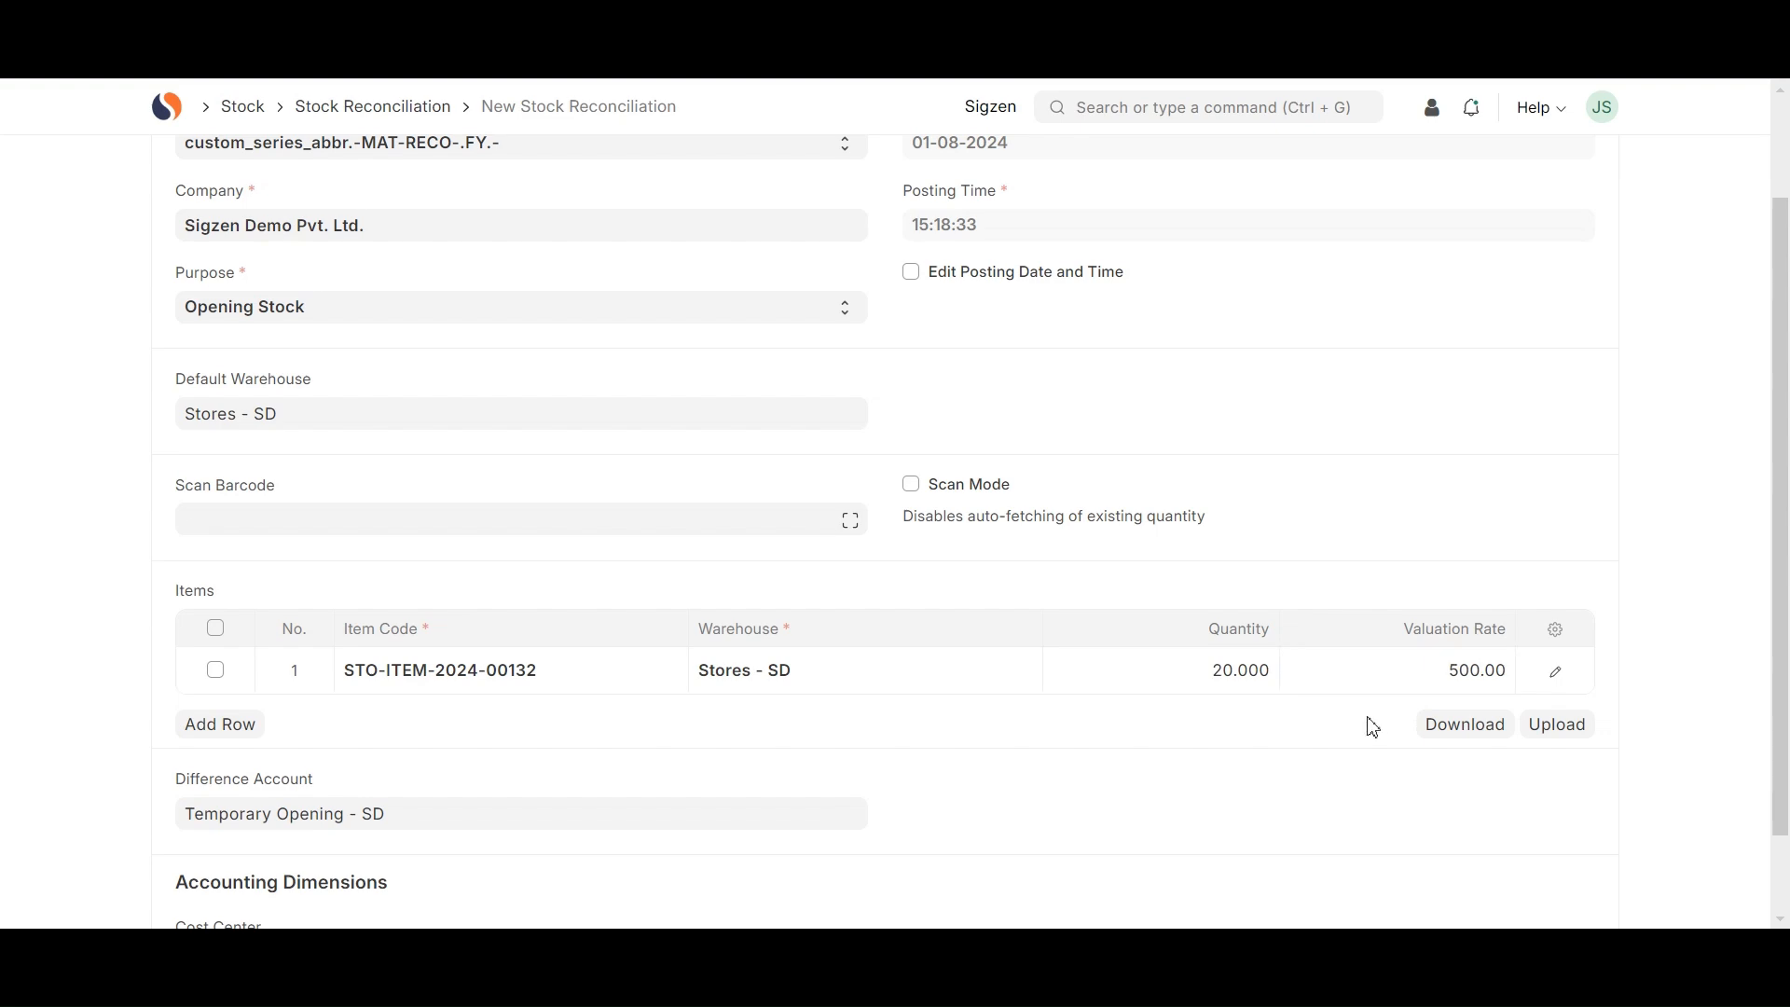
# - Save the opening stock reconciliation and submit it with confirmation
pyautogui.scroll(-1, 1372, 728)
pyautogui.hotkey('ctrl', 's')
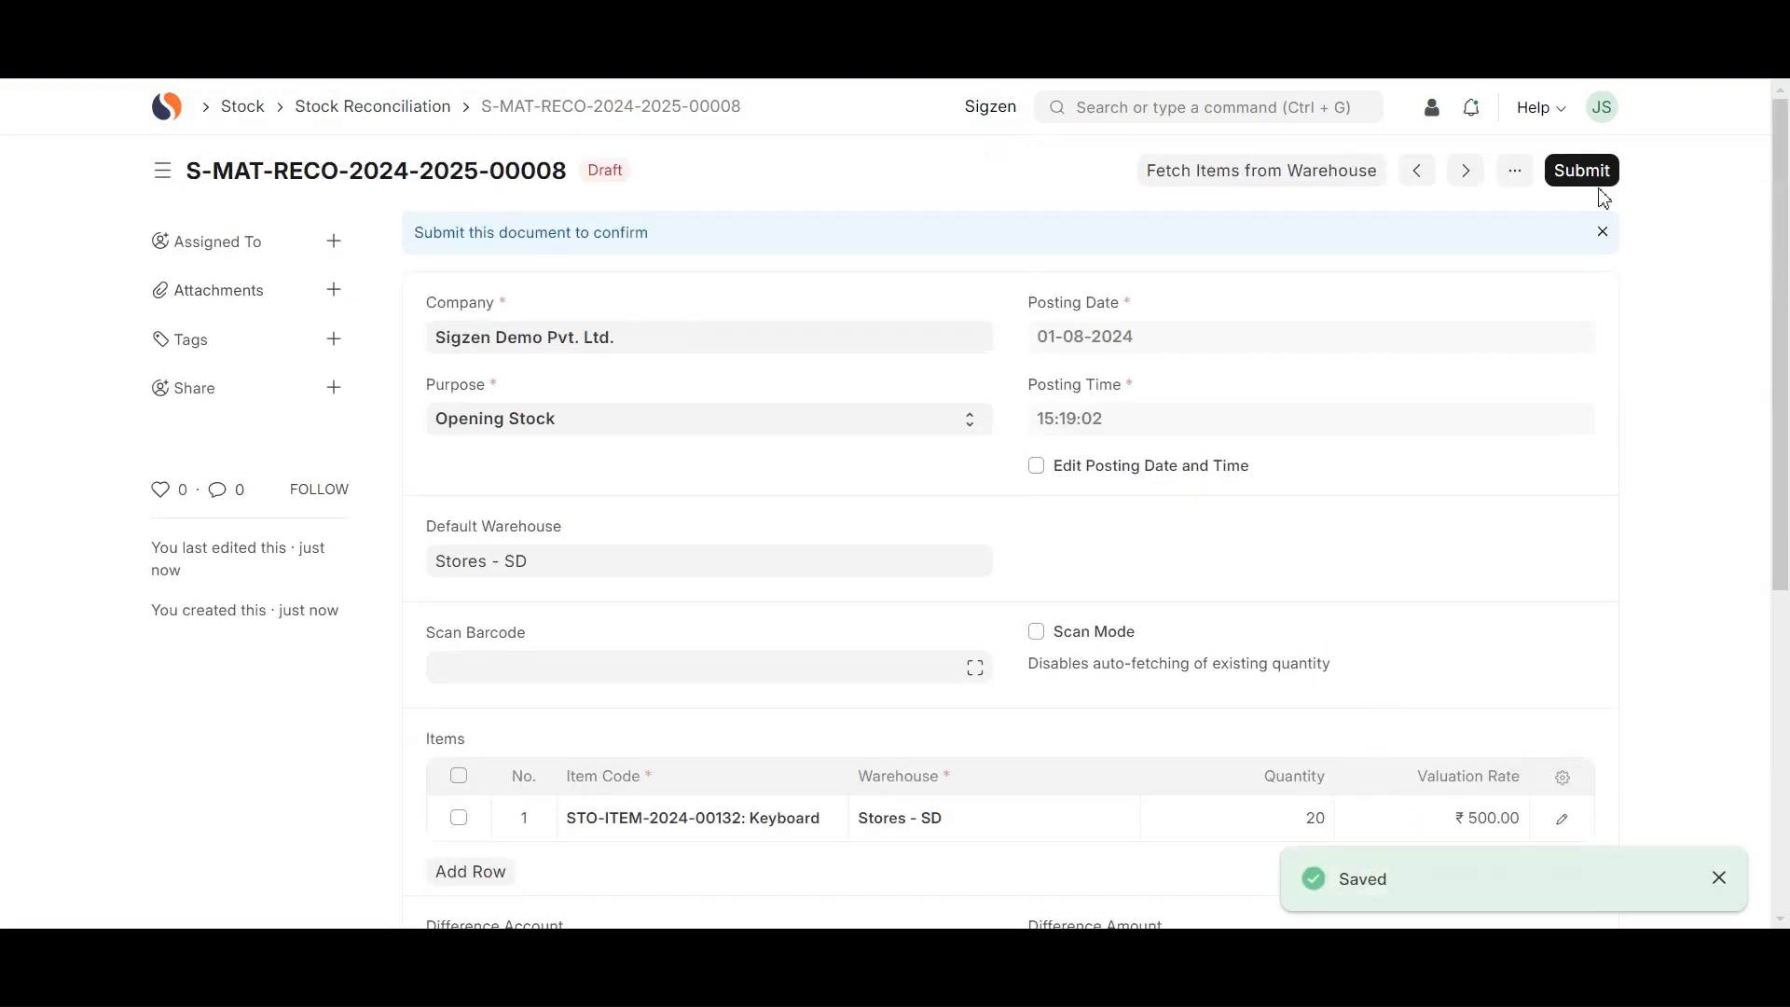
pyautogui.click(1588, 175)
pyautogui.click(1176, 293)
# - Examine the opening stock reconciliation's entries in the Stock Ledger and return to the document
pyautogui.click(1339, 177)
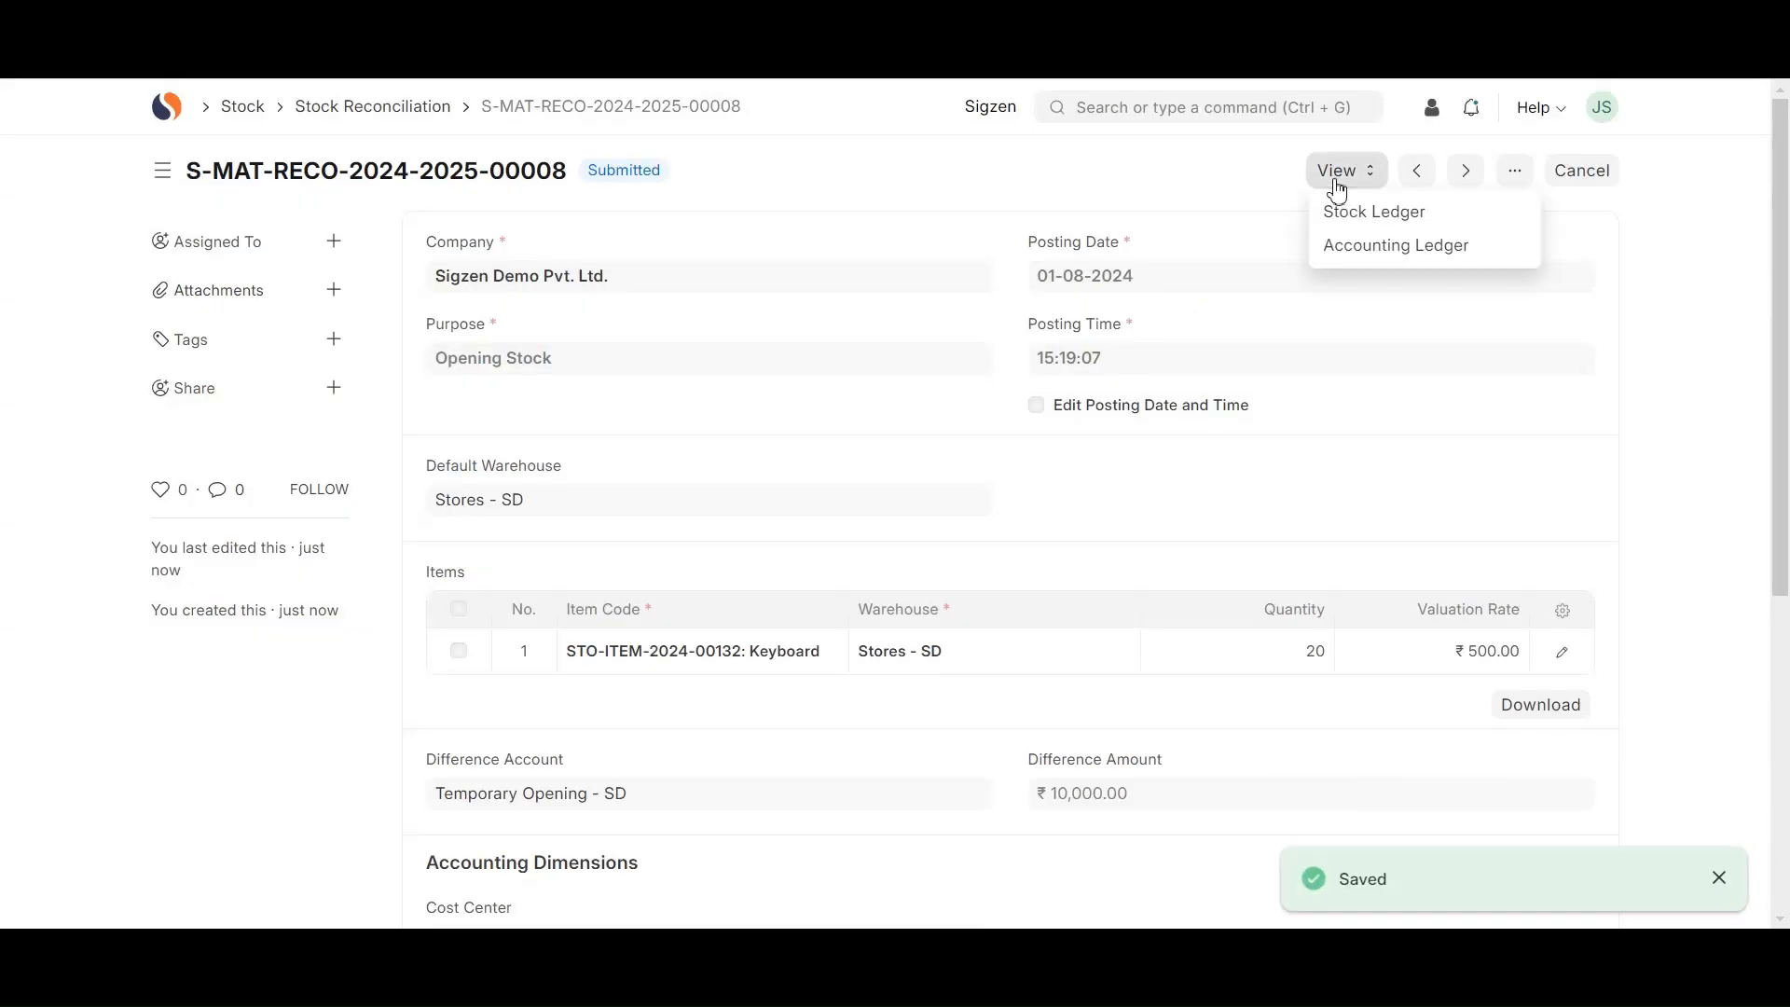
pyautogui.click(1347, 207)
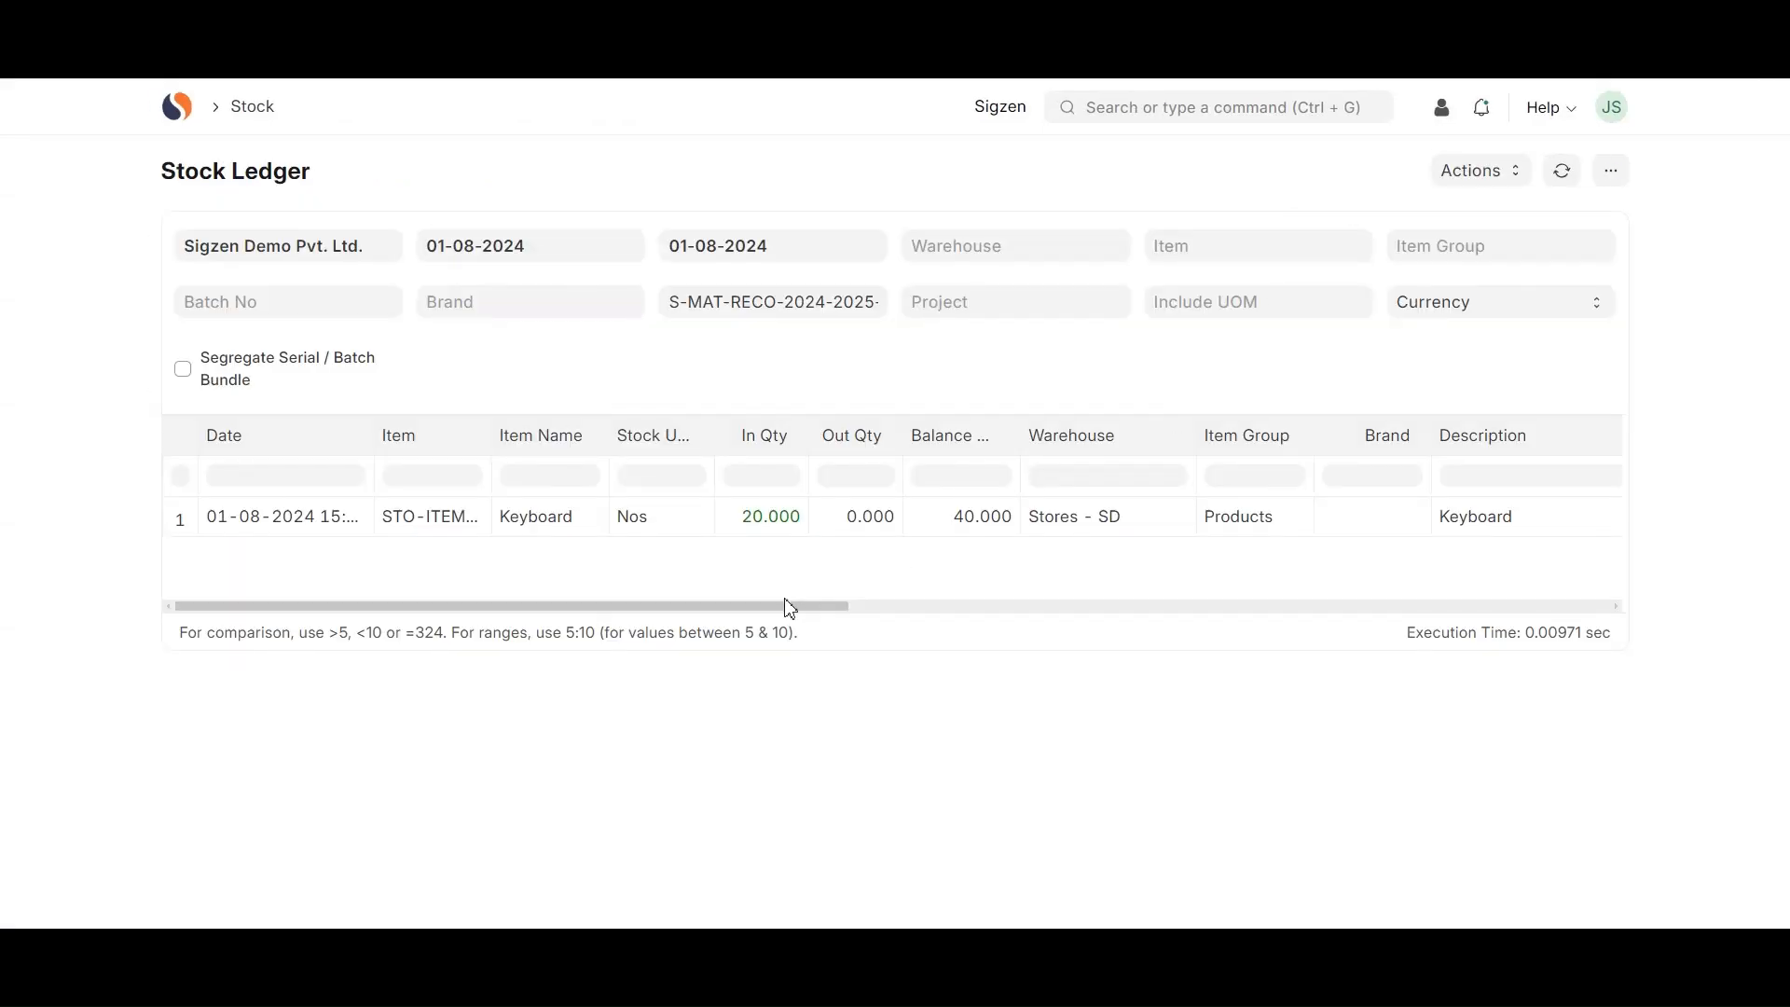
pyautogui.moveTo(784, 607); pyautogui.dragTo(515, 573)
pyautogui.hotkey('alt', 'Left')
# - Examine the opening stock reconciliation's postings in the Accounting Ledger and return to the document
pyautogui.click(1333, 170)
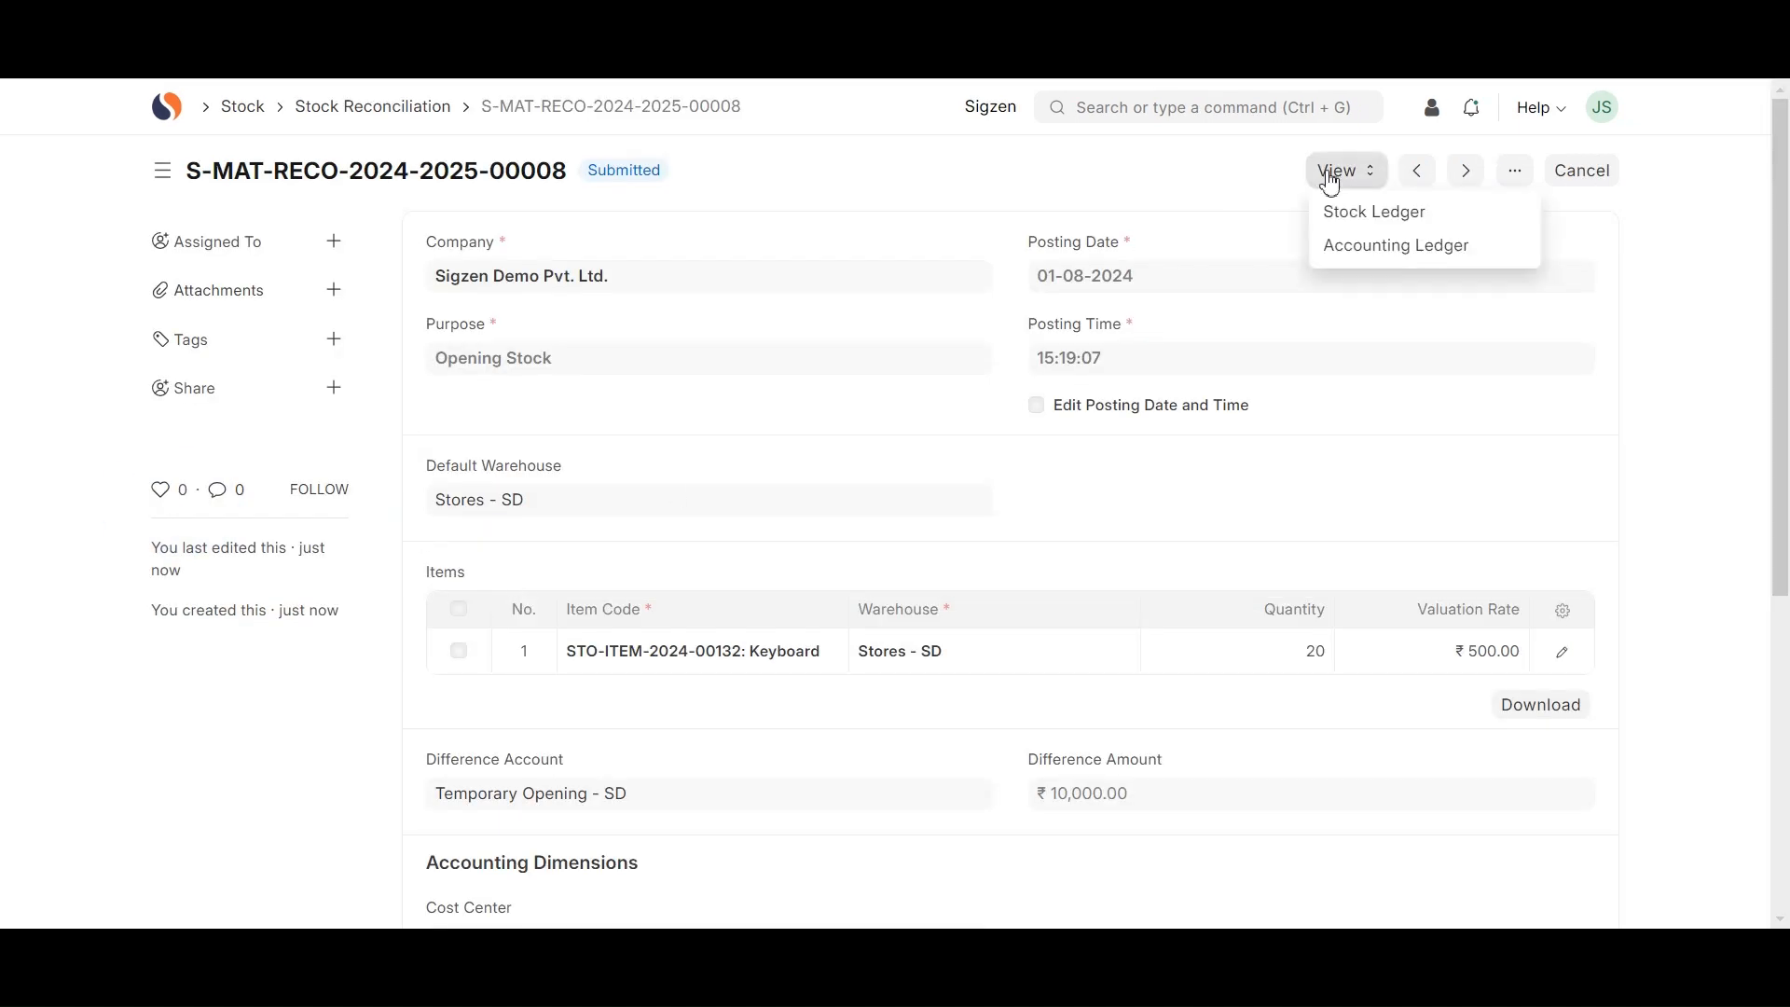
pyautogui.click(1347, 244)
pyautogui.moveTo(871, 697); pyautogui.dragTo(677, 716)
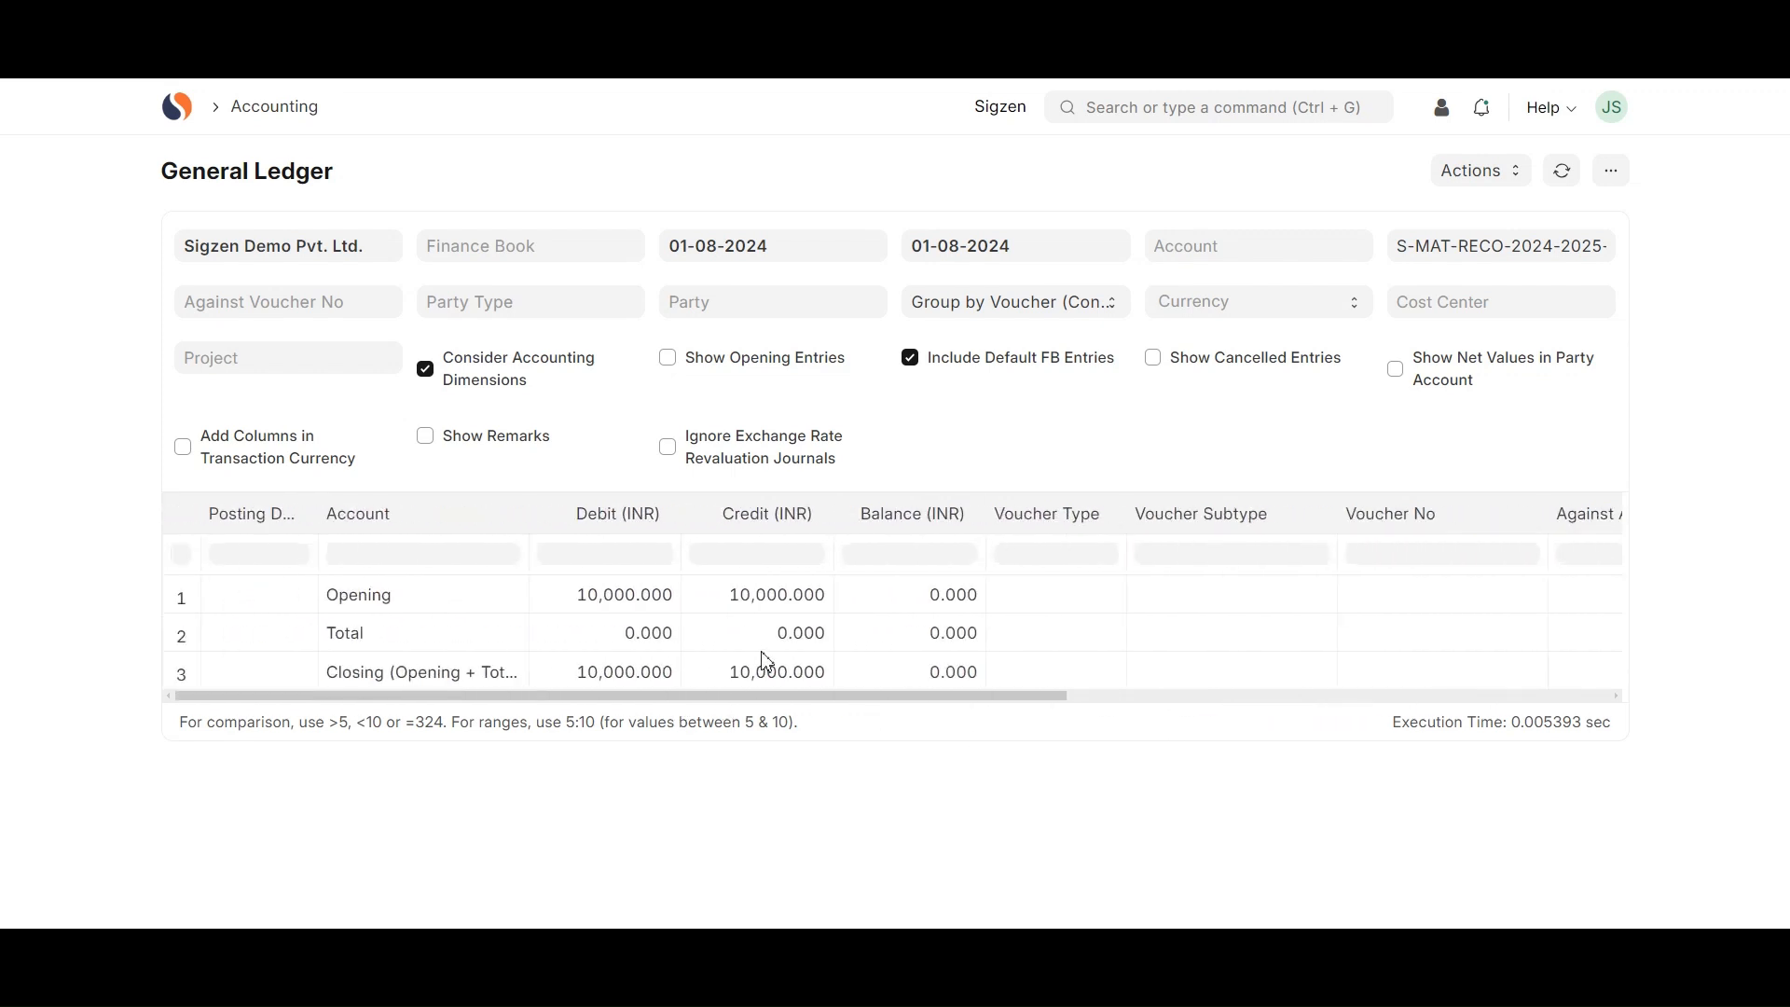
pyautogui.hotkey('alt', 'Left')
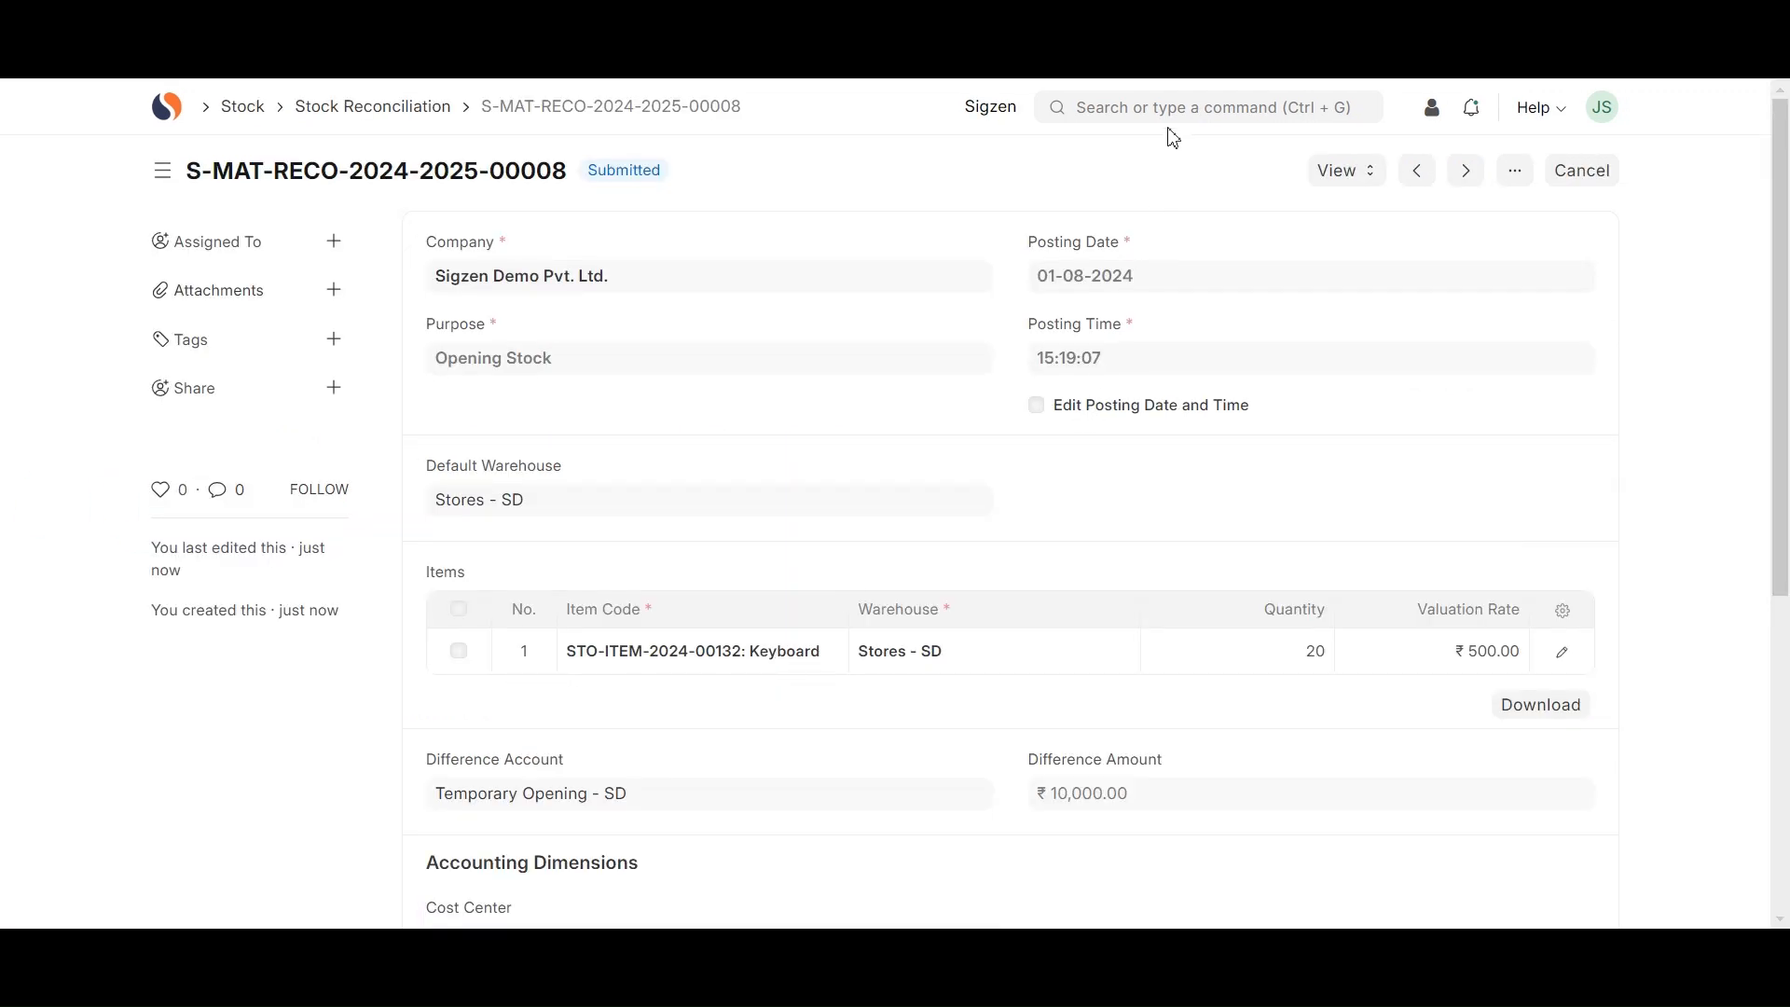
# - Start another stock reconciliation with purpose Stock Reconciliation and default warehouse Stores - SD
pyautogui.hotkey('alt', 'Left')
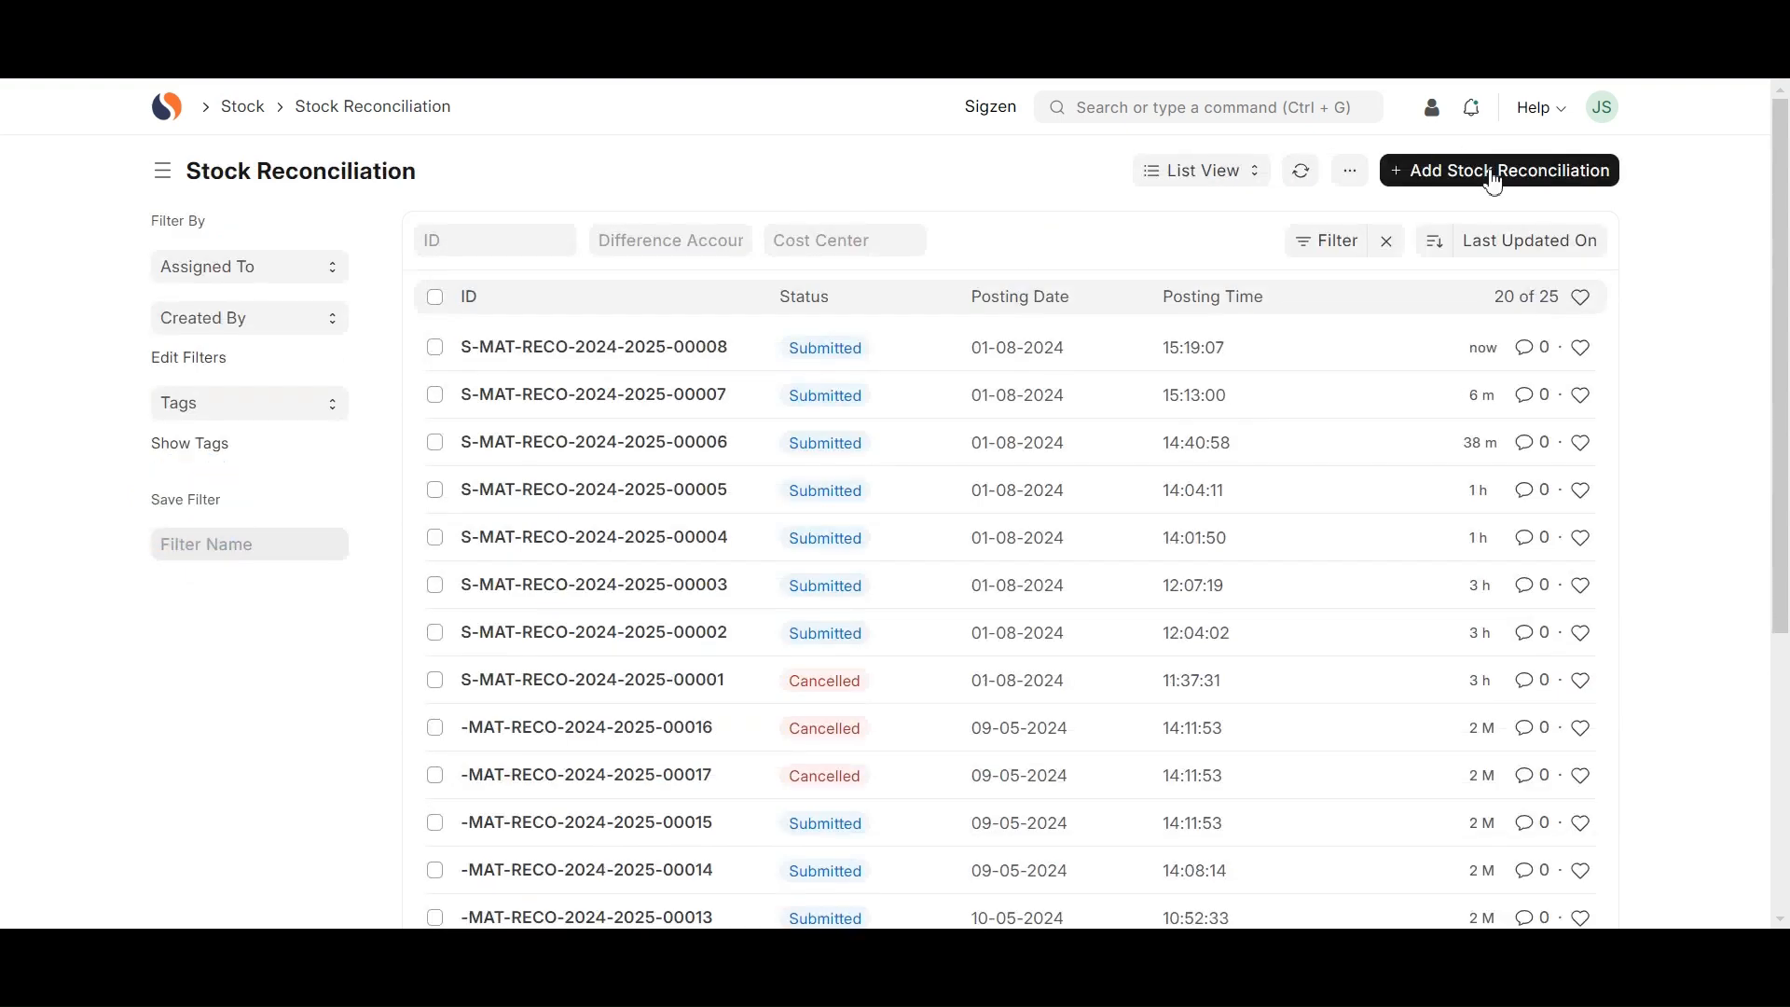
pyautogui.click(1494, 180)
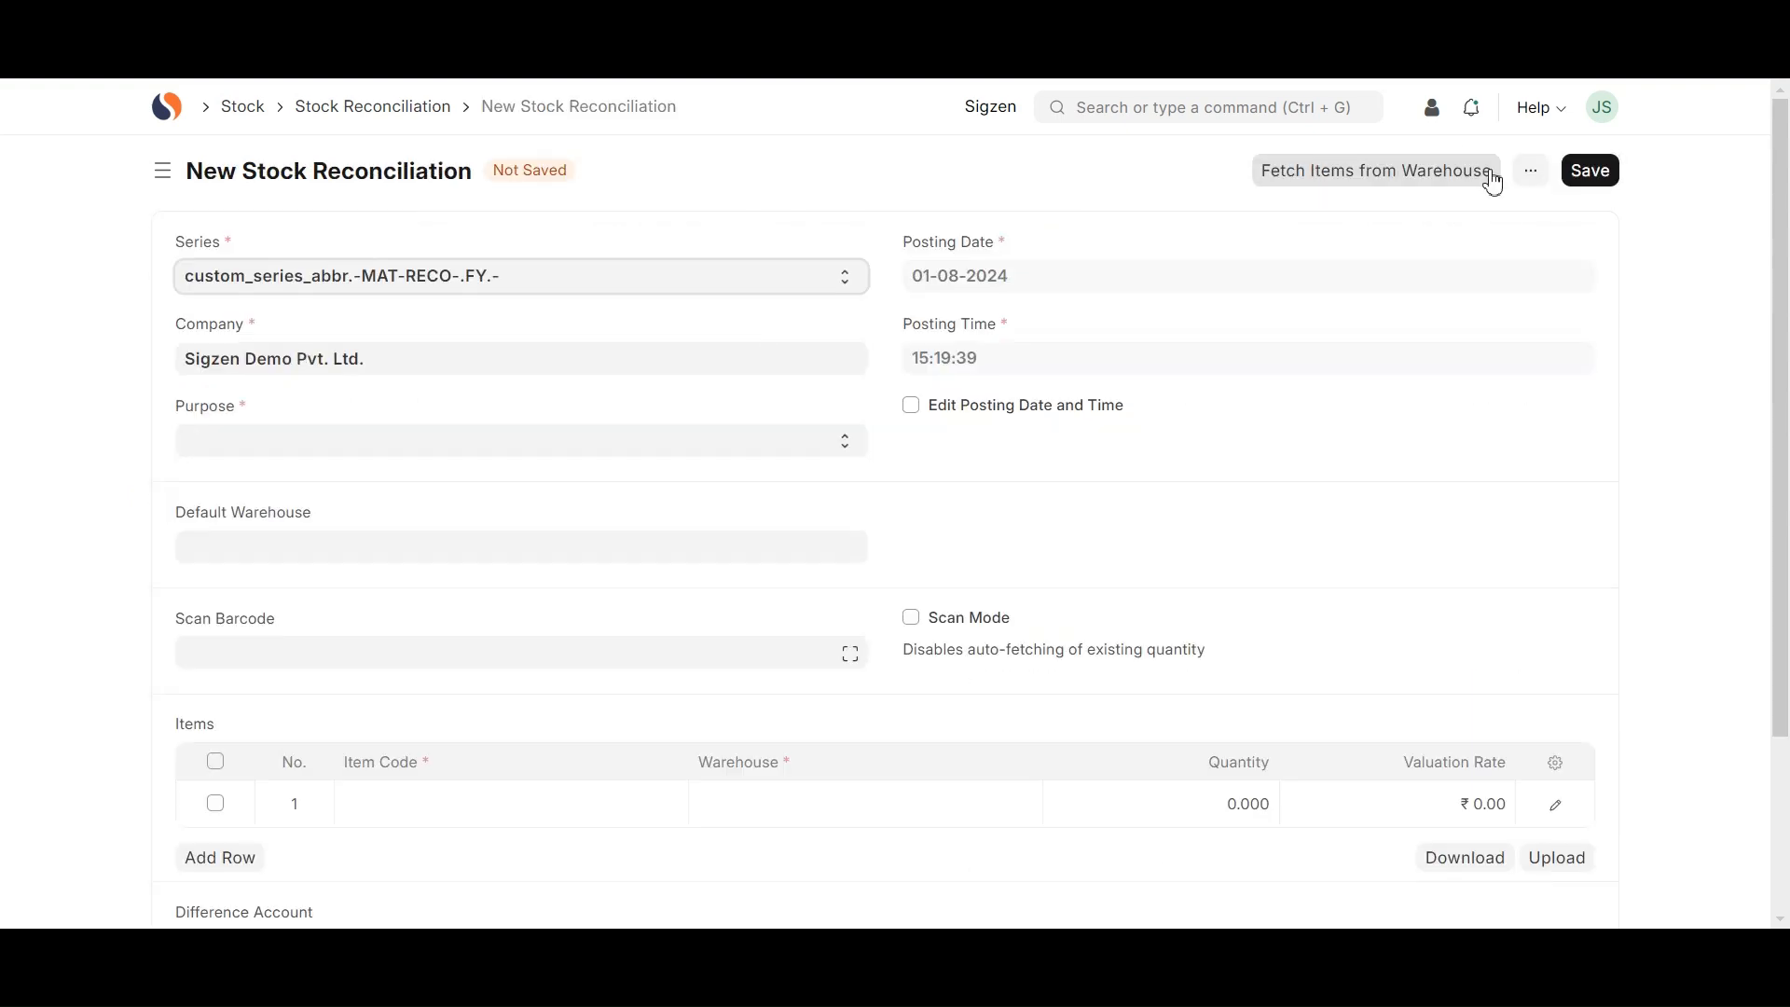
pyautogui.click(676, 451)
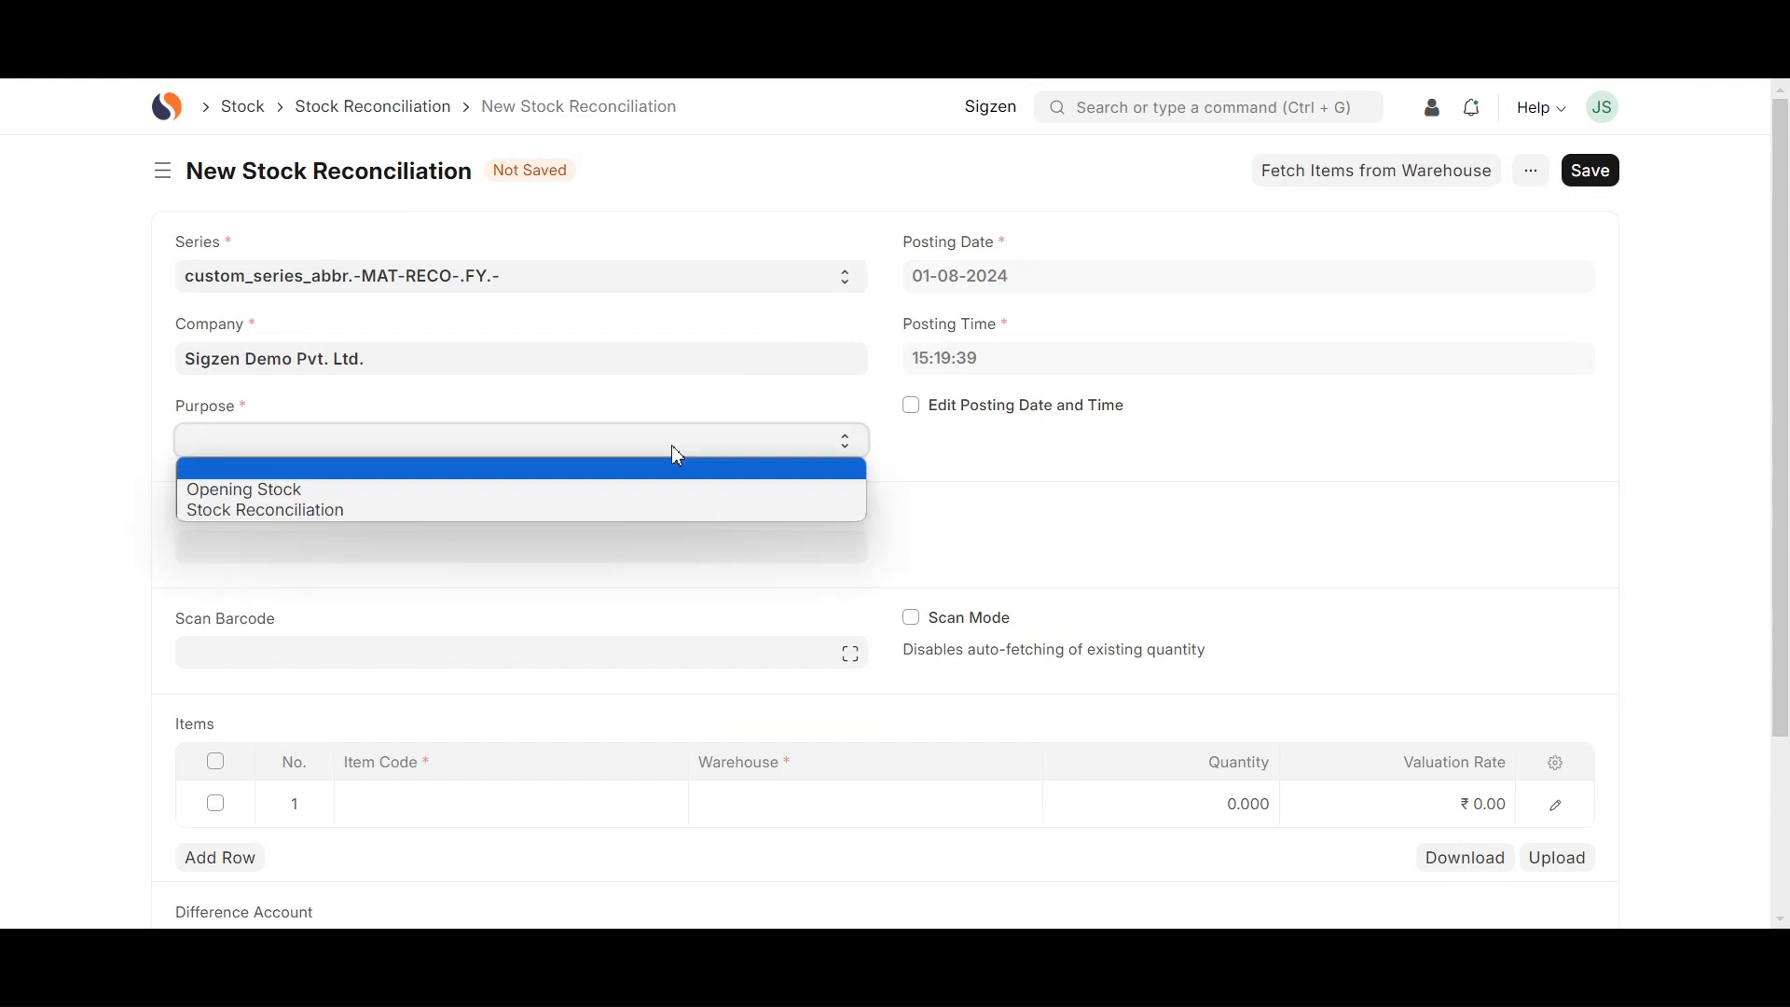
pyautogui.click(541, 510)
pyautogui.click(504, 547)
pyautogui.click(336, 845)
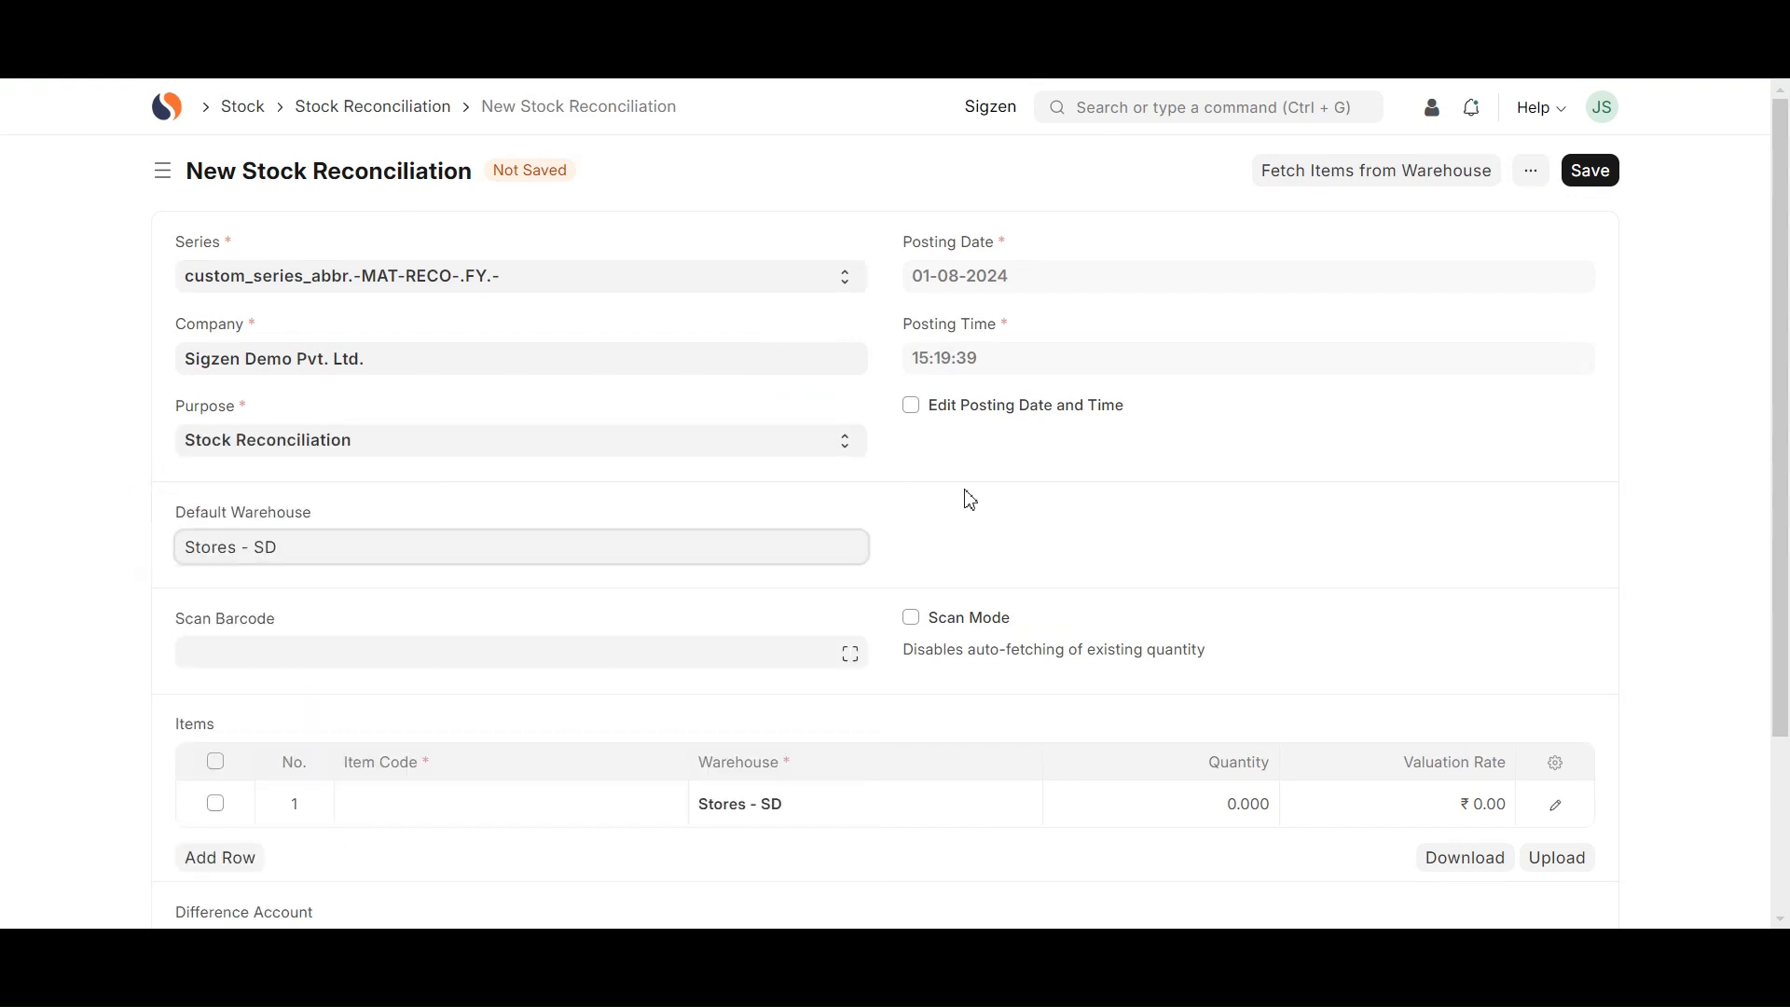
# - Enter the Keyboard item STO-ITEM-2024-00132 in the new reconciliation's first row with quantity 20 and valuation rate 500
pyautogui.scroll(-2, 970, 501)
pyautogui.click(502, 650)
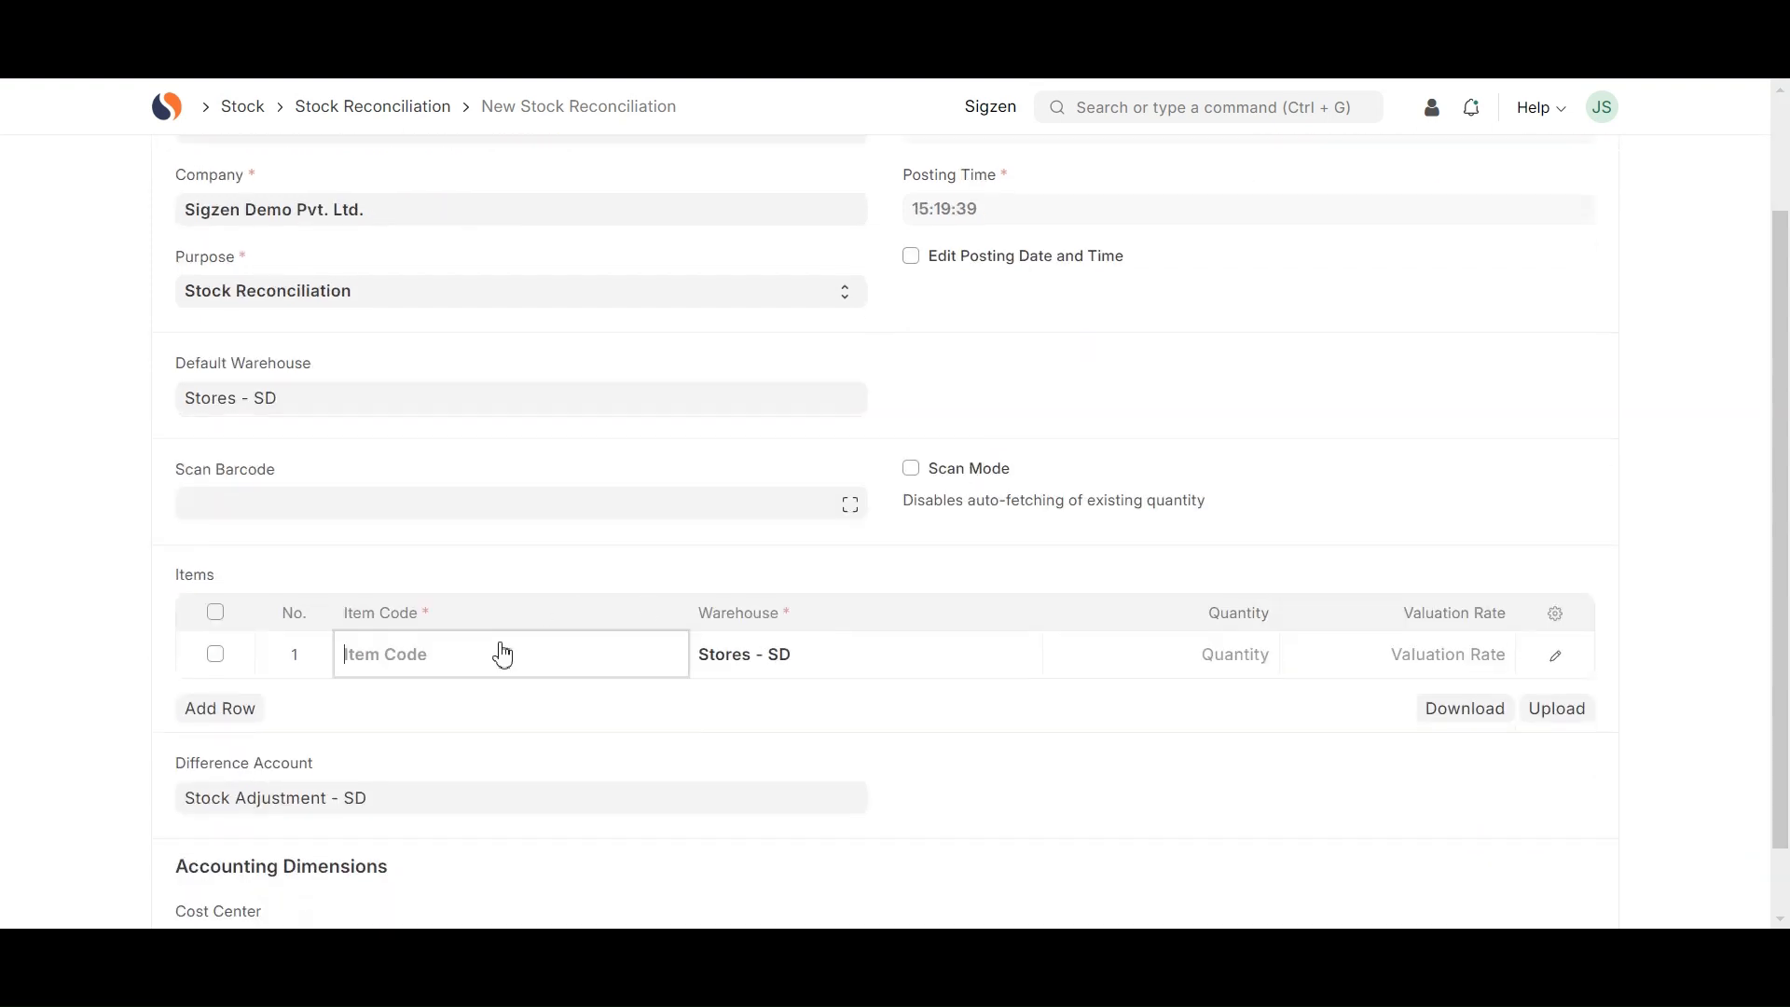
pyautogui.write('Key')
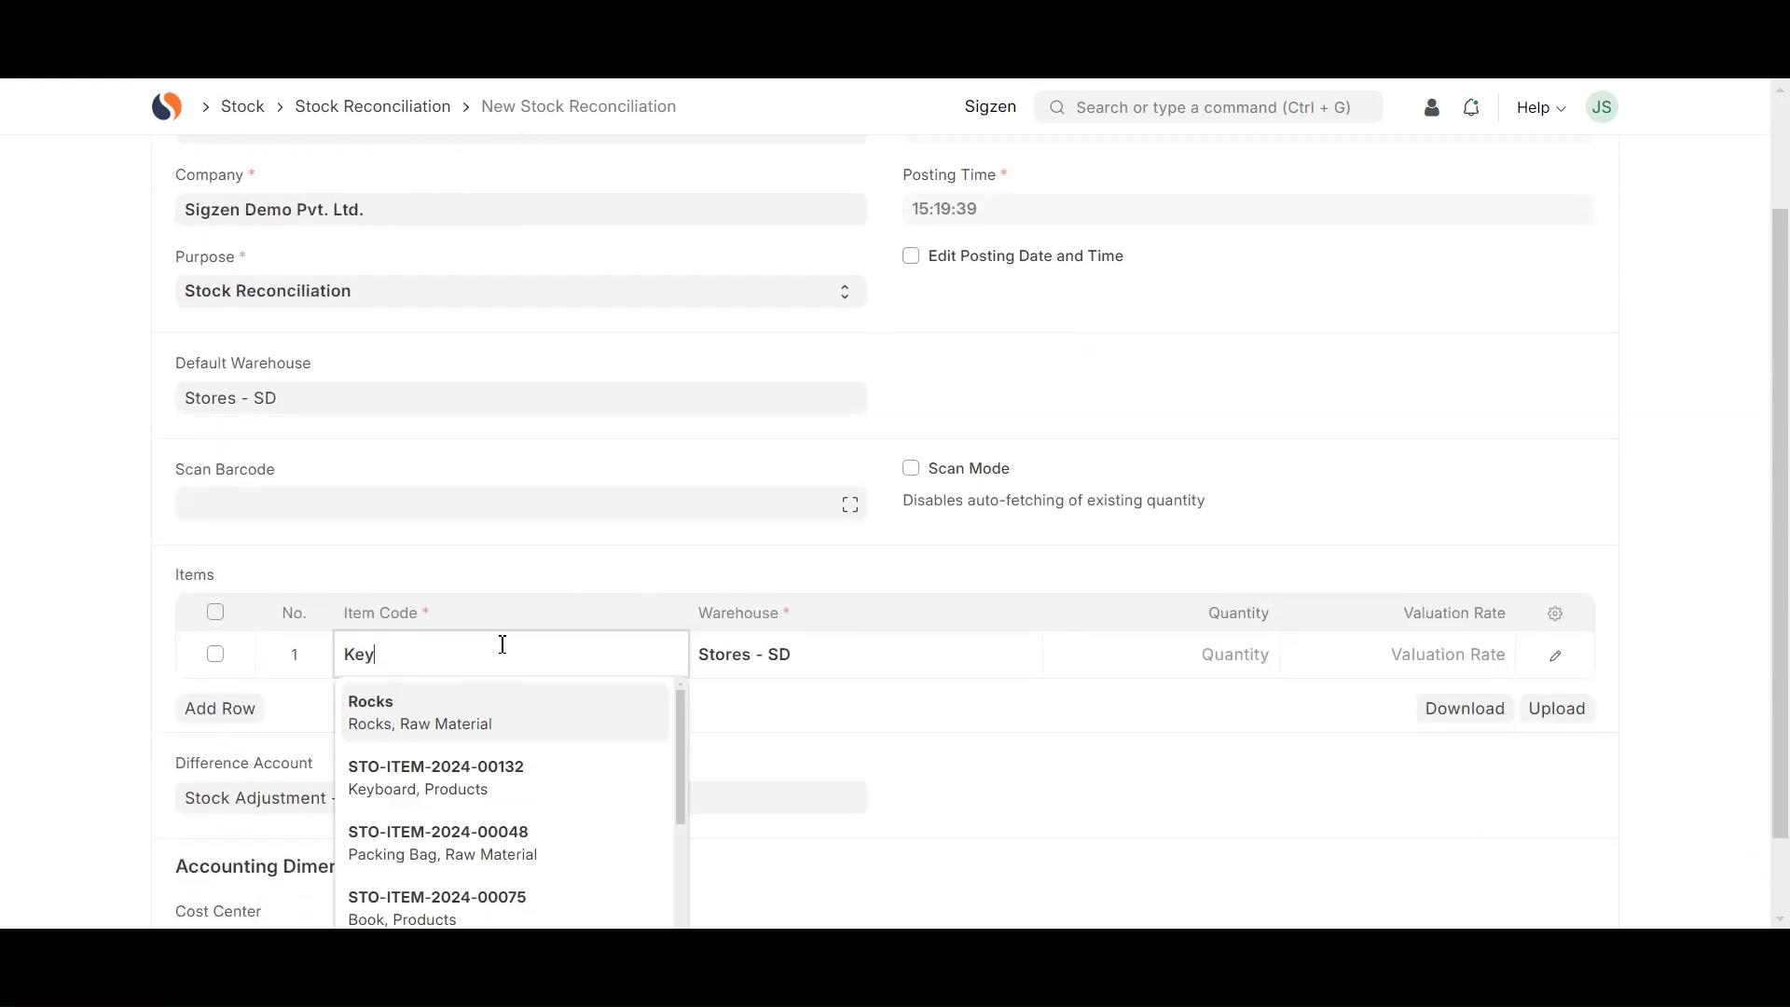
pyautogui.click(499, 719)
pyautogui.click(1213, 664)
pyautogui.write('20')
pyautogui.click(1395, 654)
pyautogui.write('500')
pyautogui.click(1350, 734)
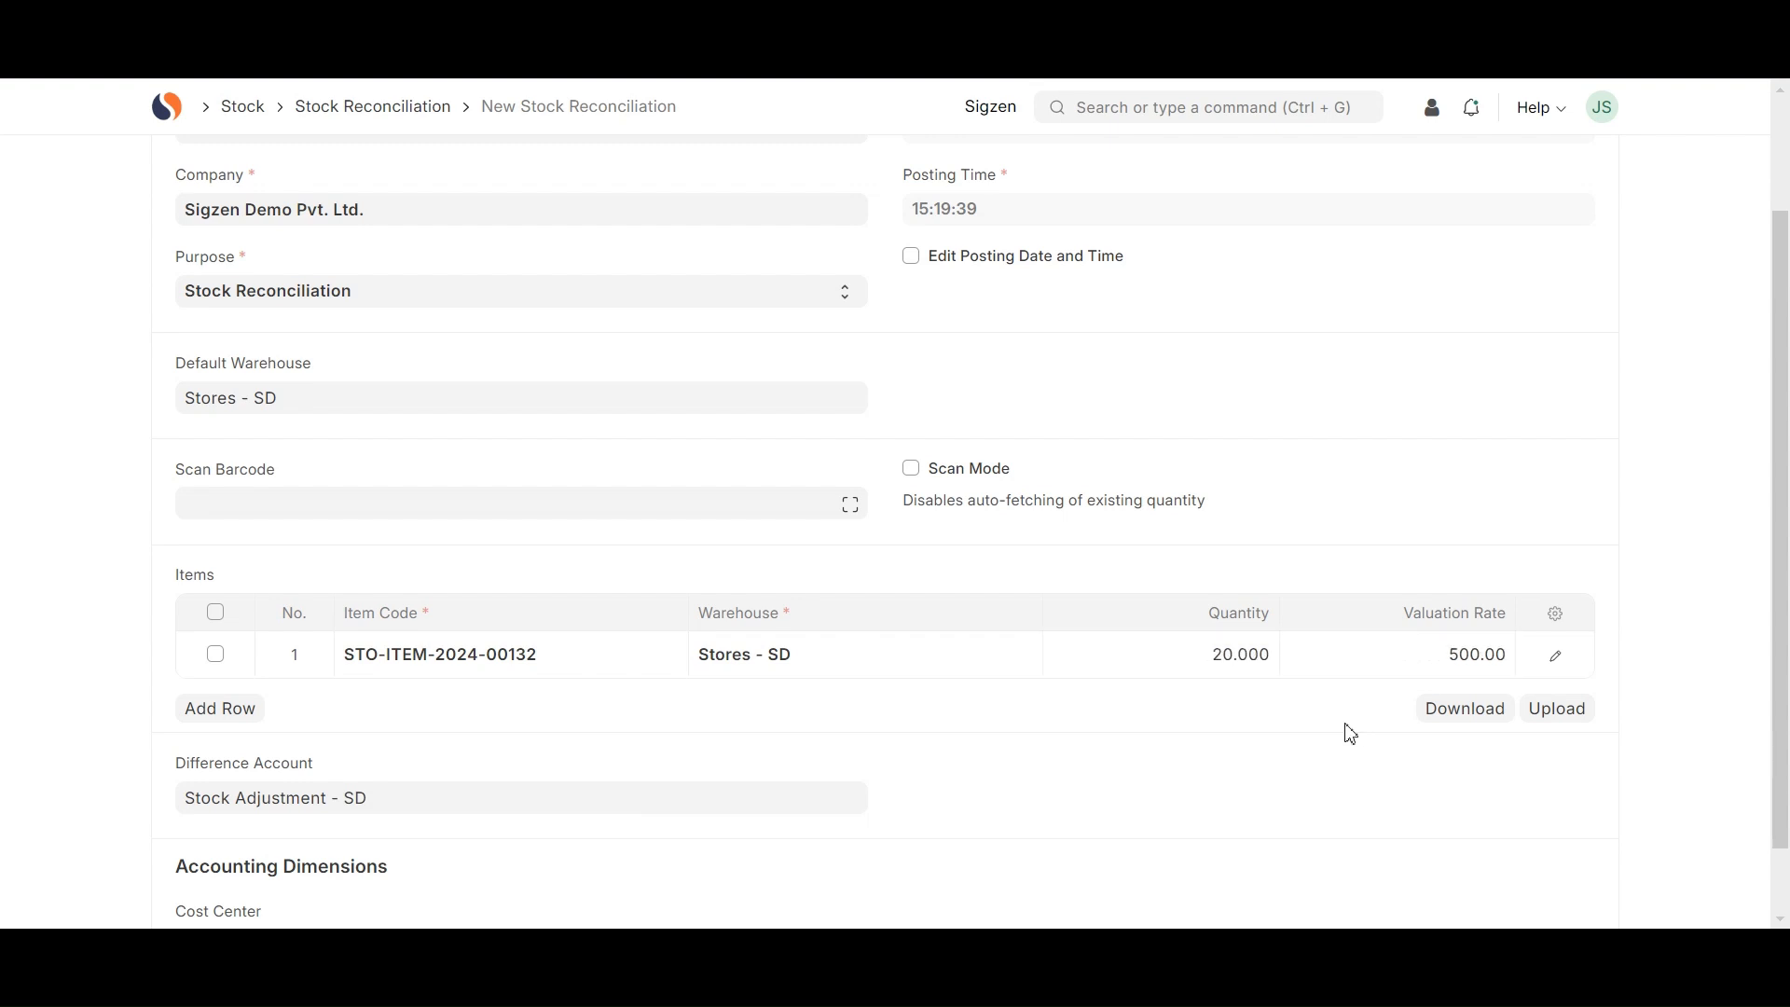
# - Download the items table as a CSV file and update the table by uploading a file from the device
pyautogui.click(1436, 722)
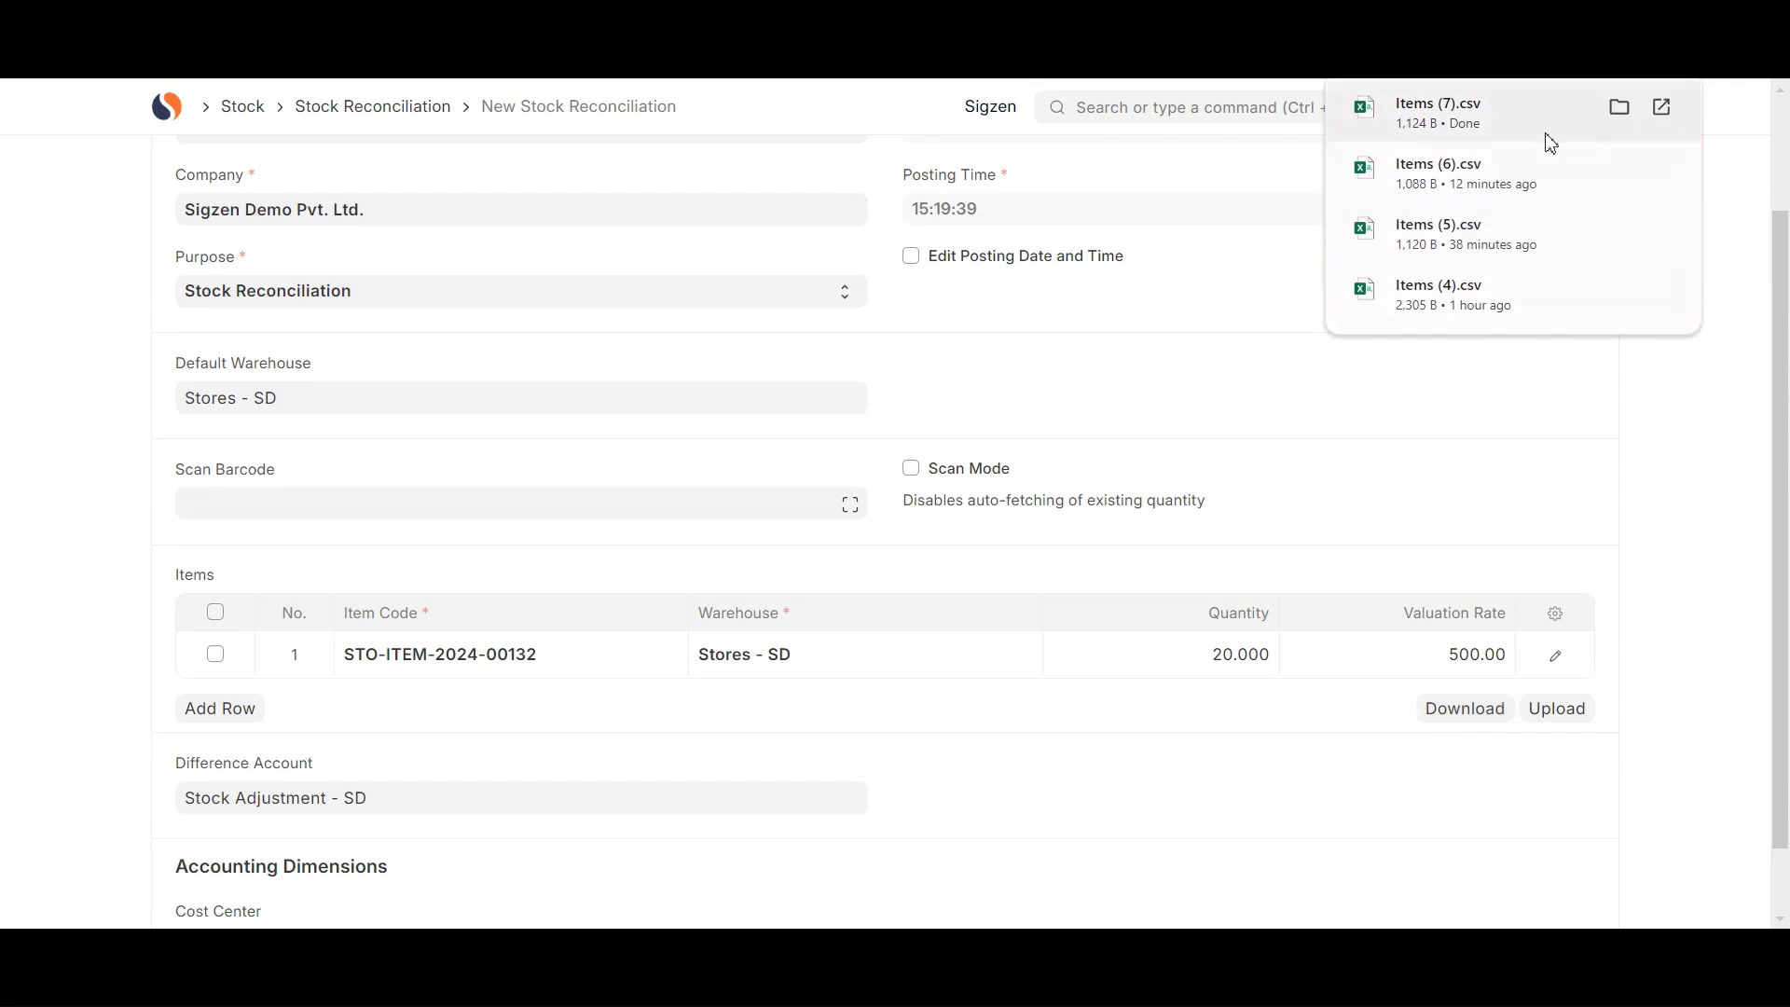
pyautogui.click(1550, 710)
pyautogui.click(1203, 141)
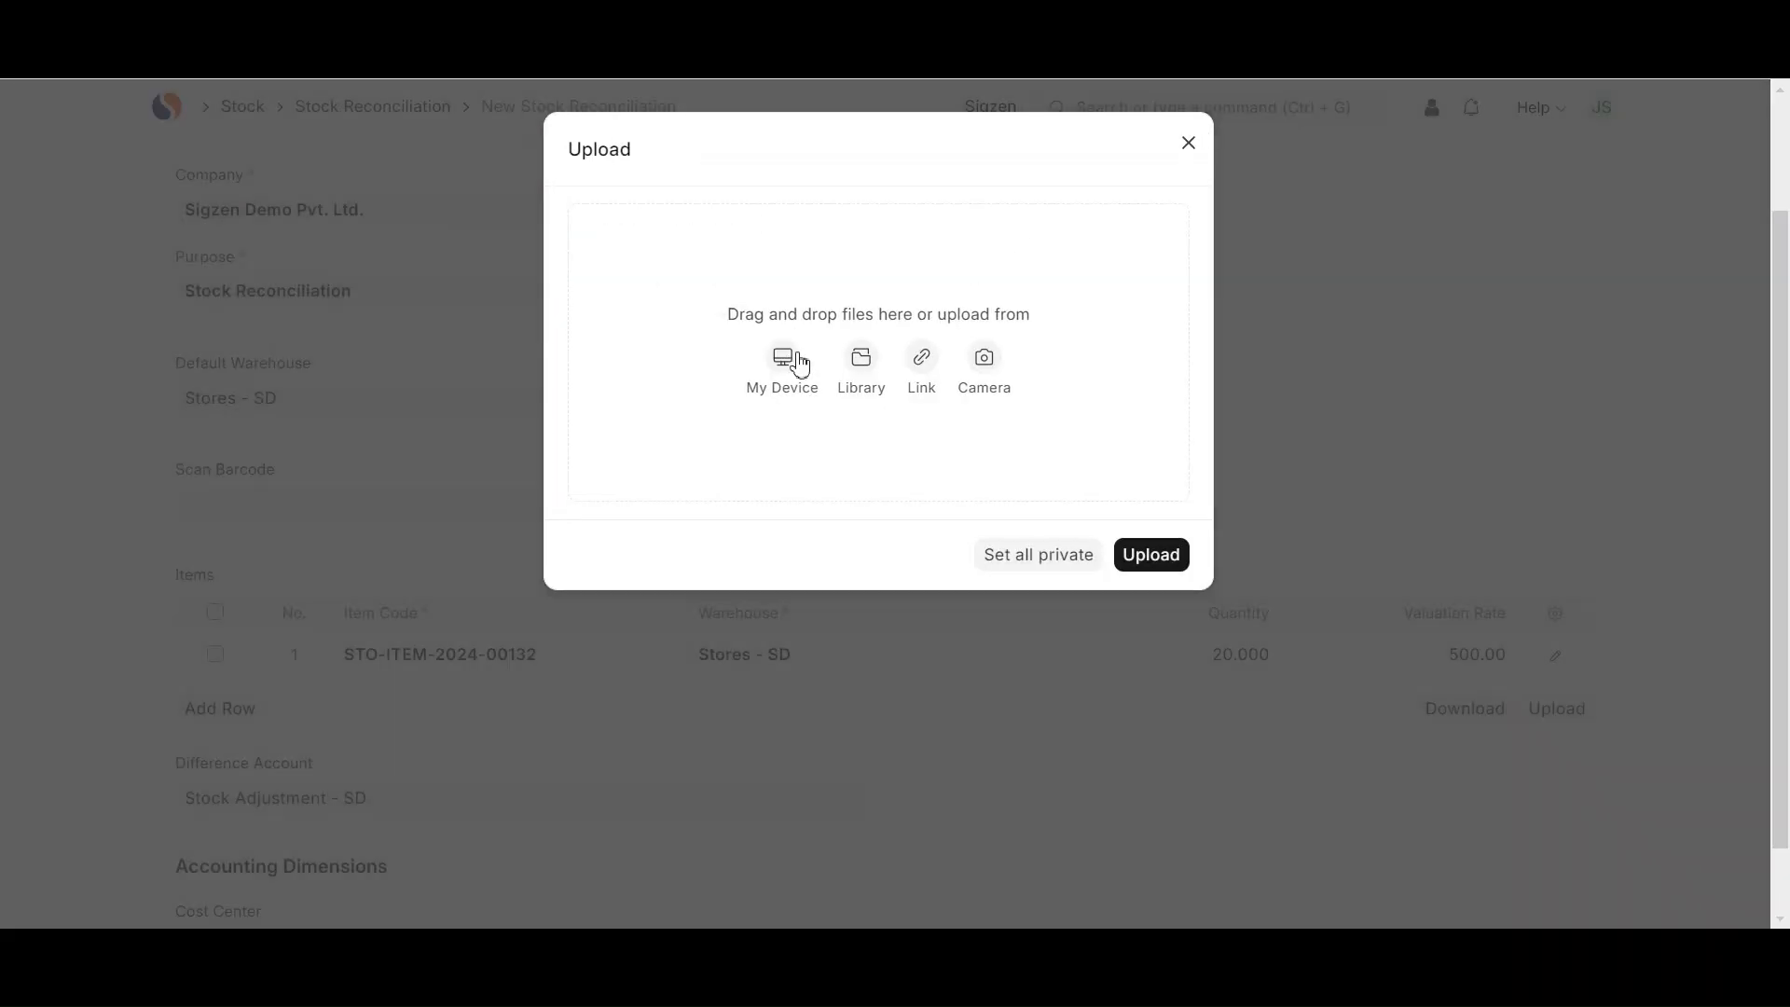
pyautogui.click(792, 360)
pyautogui.click(363, 196)
pyautogui.click(686, 496)
pyautogui.click(1148, 373)
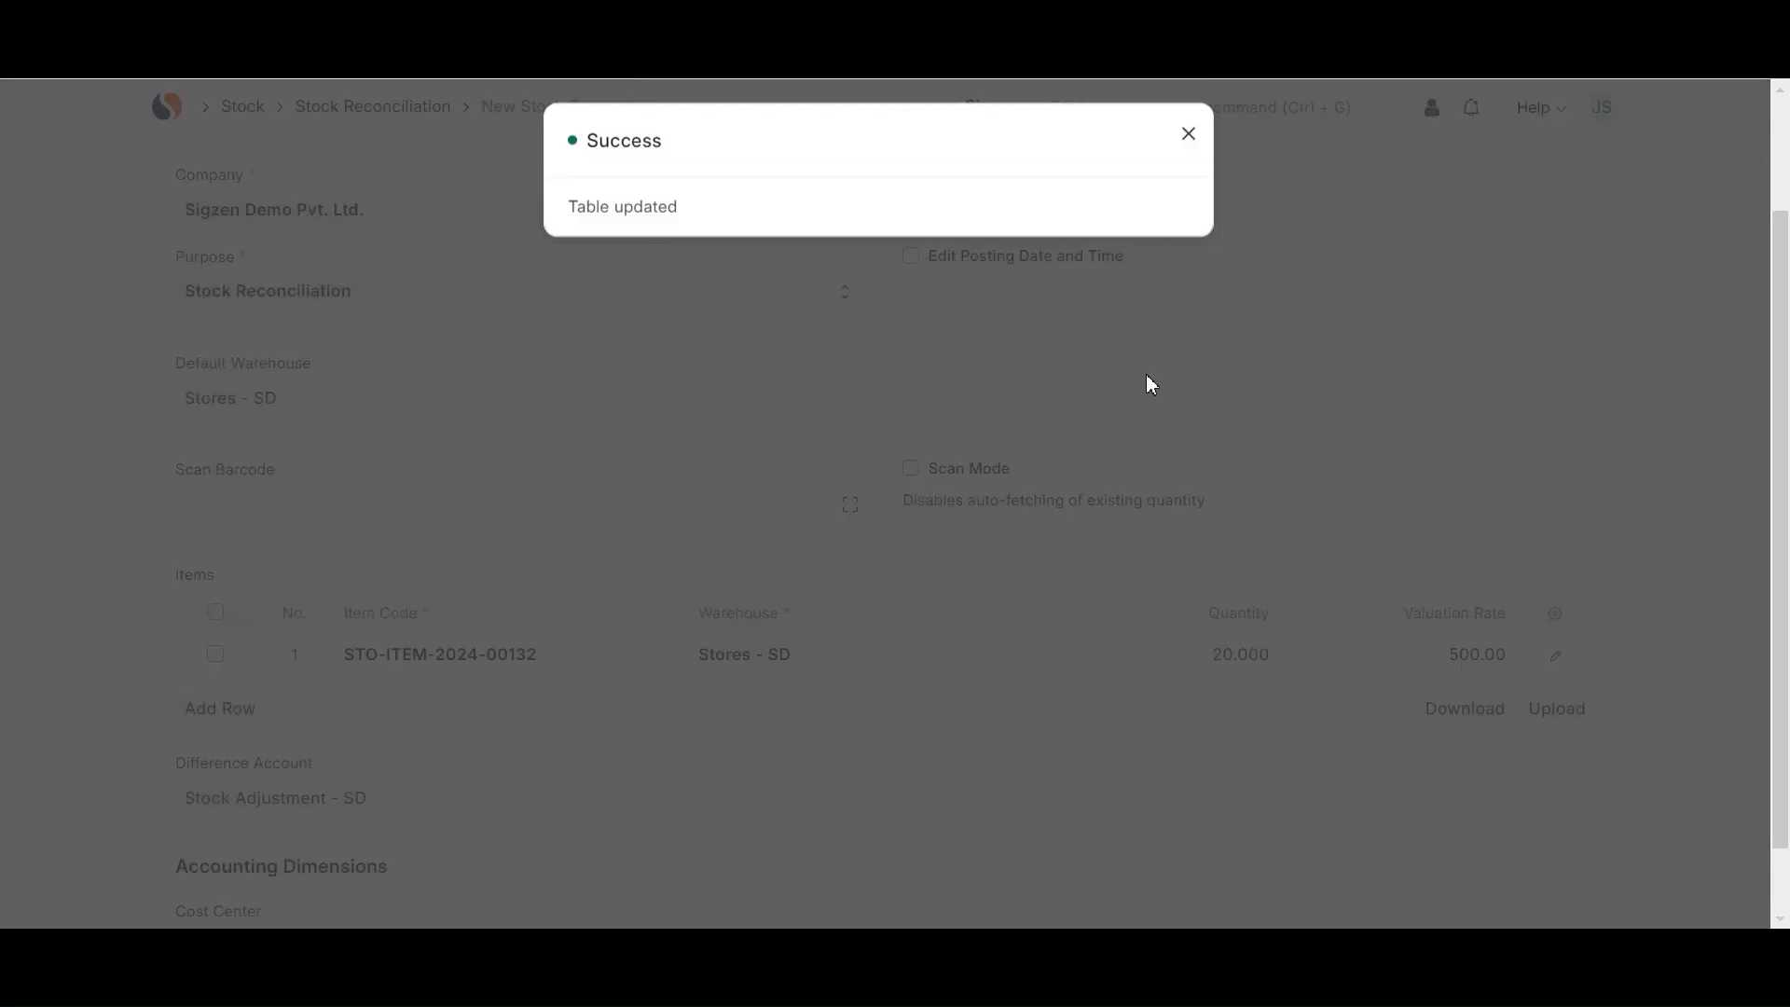
pyautogui.click(1199, 146)
# - Save the second stock reconciliation and submit it with confirmation
pyautogui.hotkey('ctrl', 's')
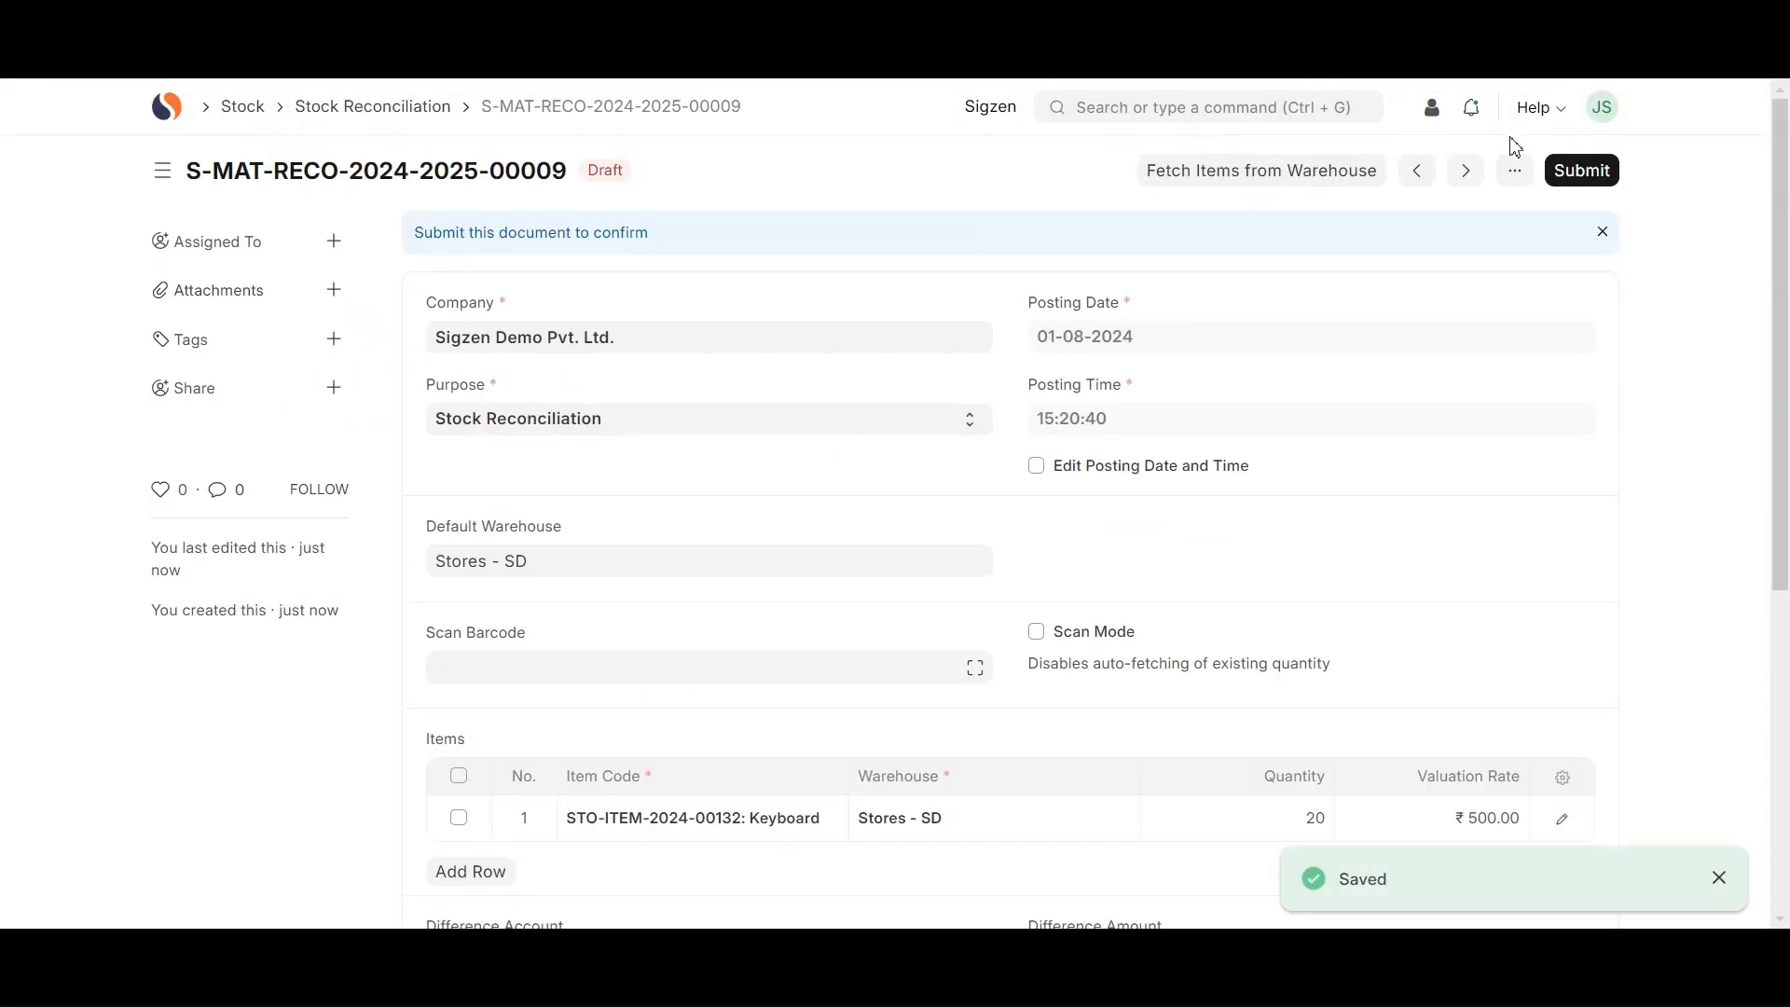
pyautogui.click(1583, 170)
pyautogui.click(1167, 308)
# - Examine the second reconciliation's entries in the Stock Ledger and return to the document
pyautogui.click(1333, 173)
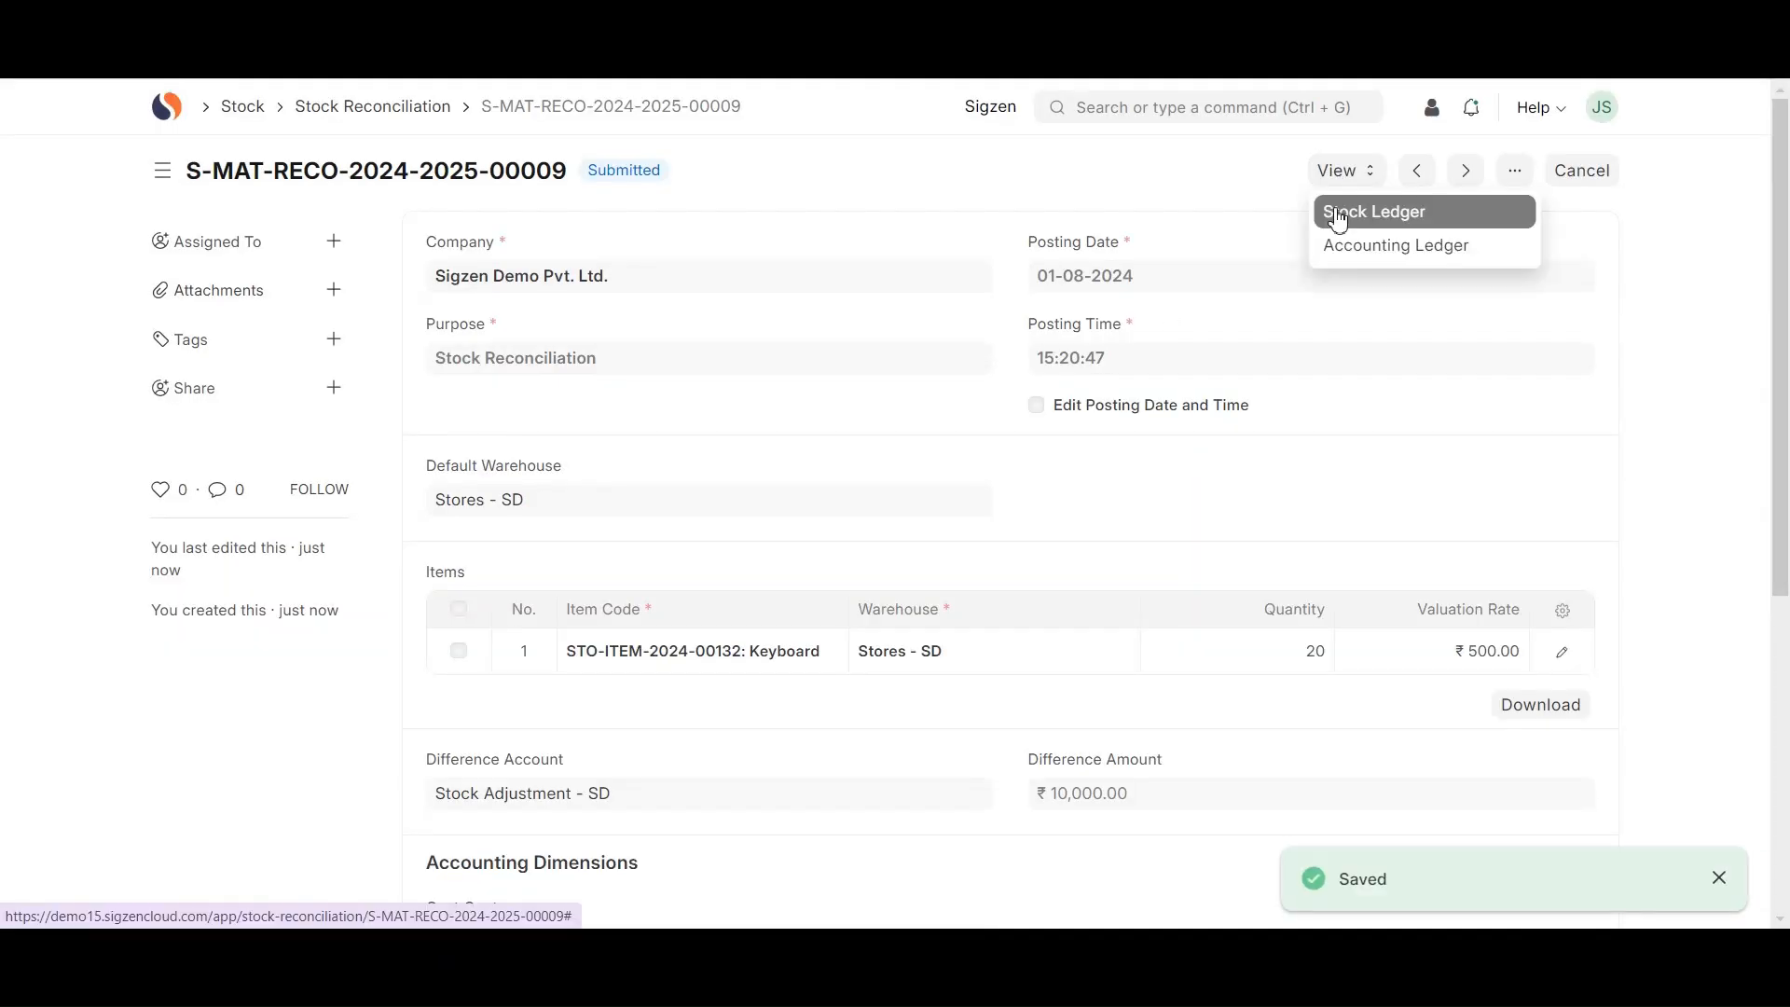
pyautogui.click(1357, 207)
pyautogui.moveTo(750, 607); pyautogui.dragTo(578, 583)
pyautogui.hscroll(-5, 568, 578)
# - Examine the second reconciliation's postings in the Accounting Ledger and return to the document
pyautogui.click(1342, 173)
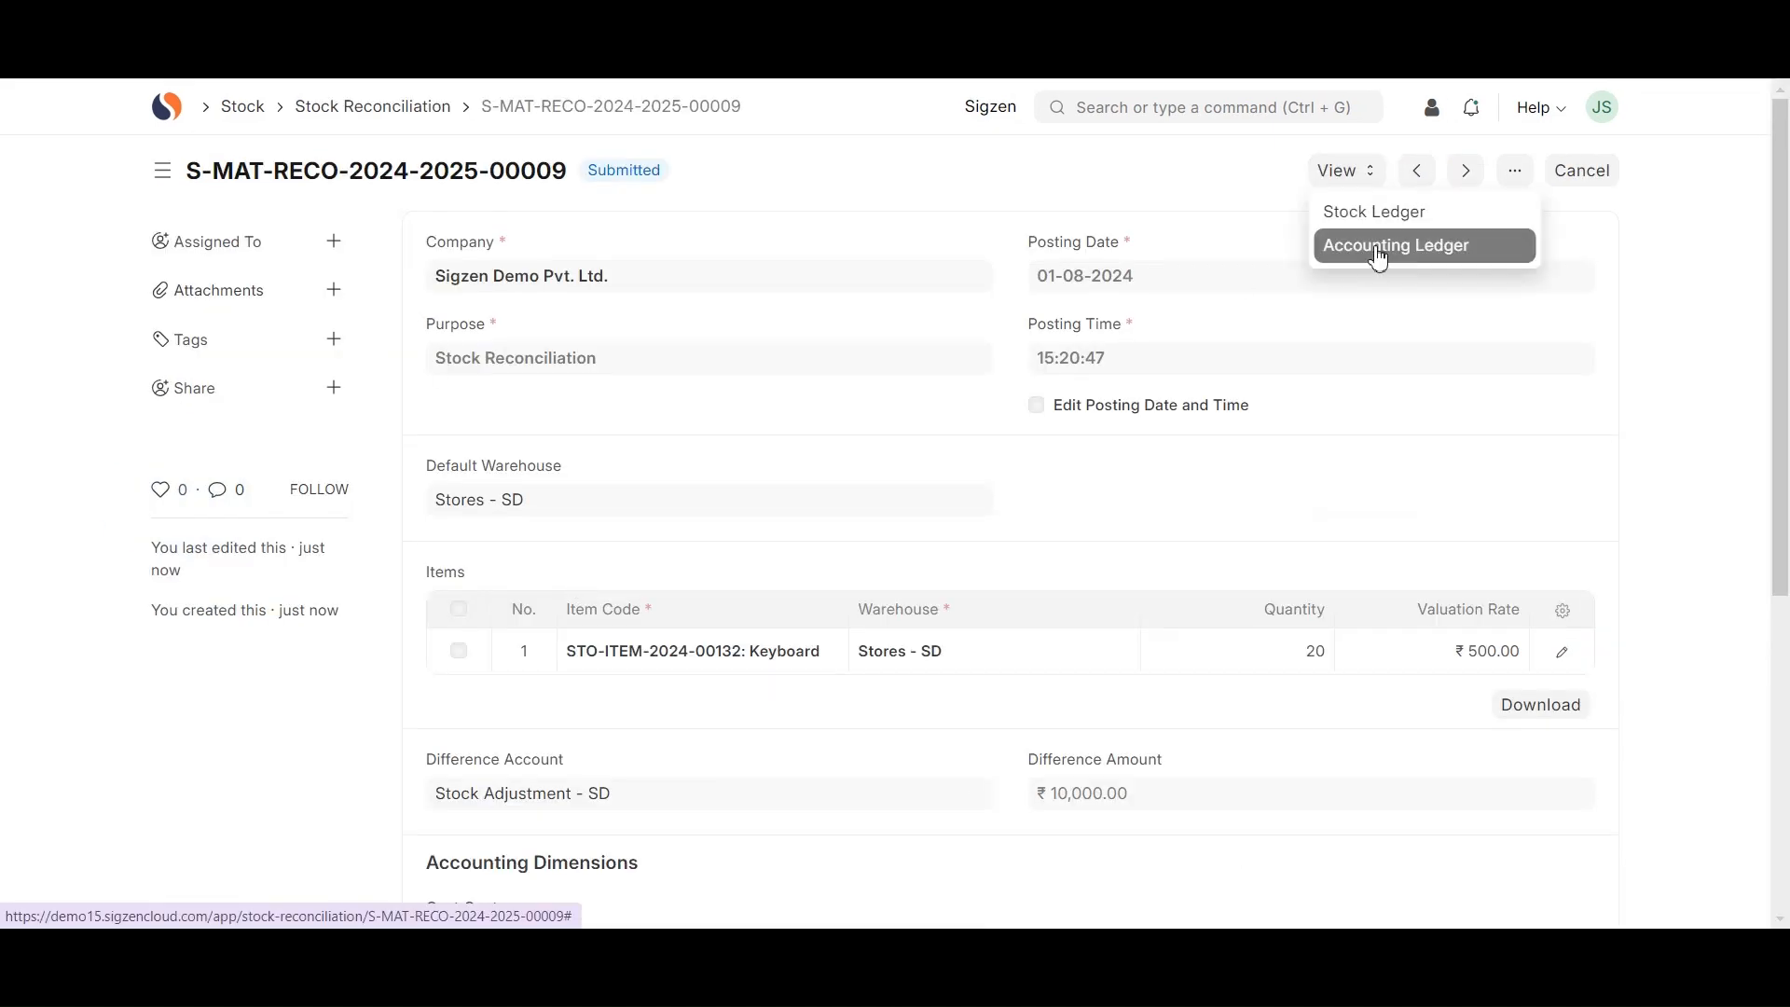
pyautogui.click(1357, 240)
pyautogui.moveTo(817, 778); pyautogui.dragTo(812, 815)
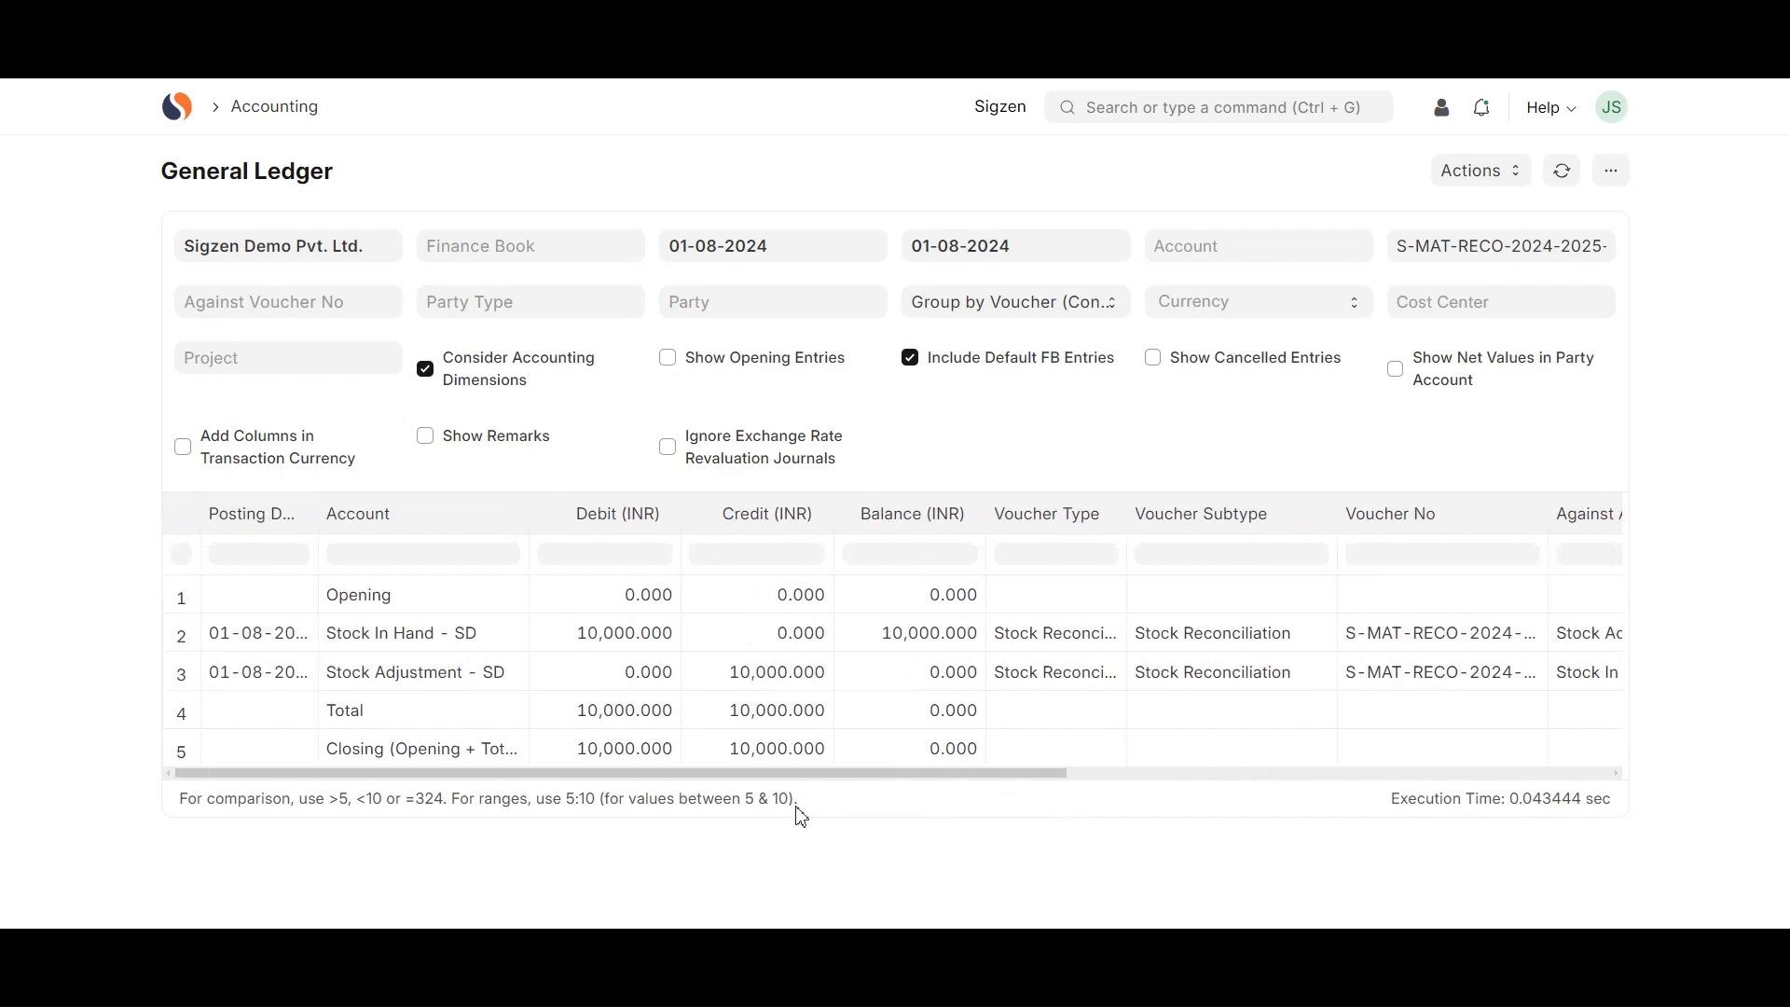
pyautogui.hscroll(-5, 811, 815)
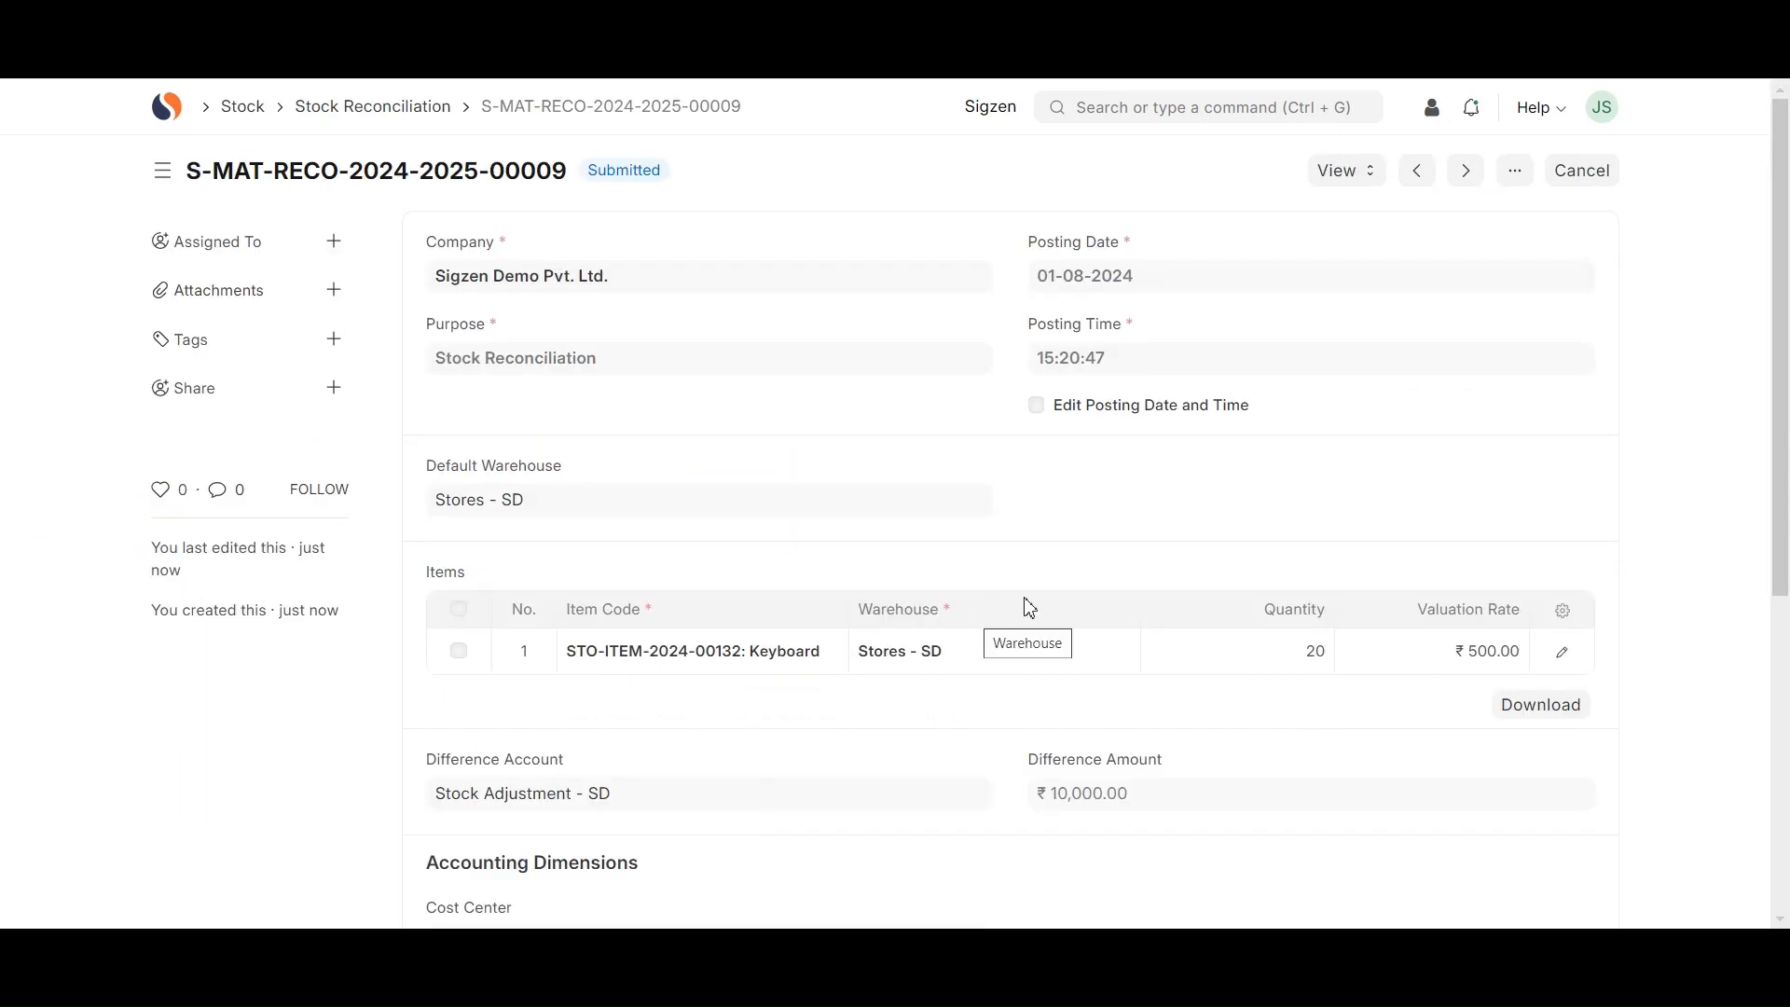
pyautogui.scroll(-3, 1028, 608)
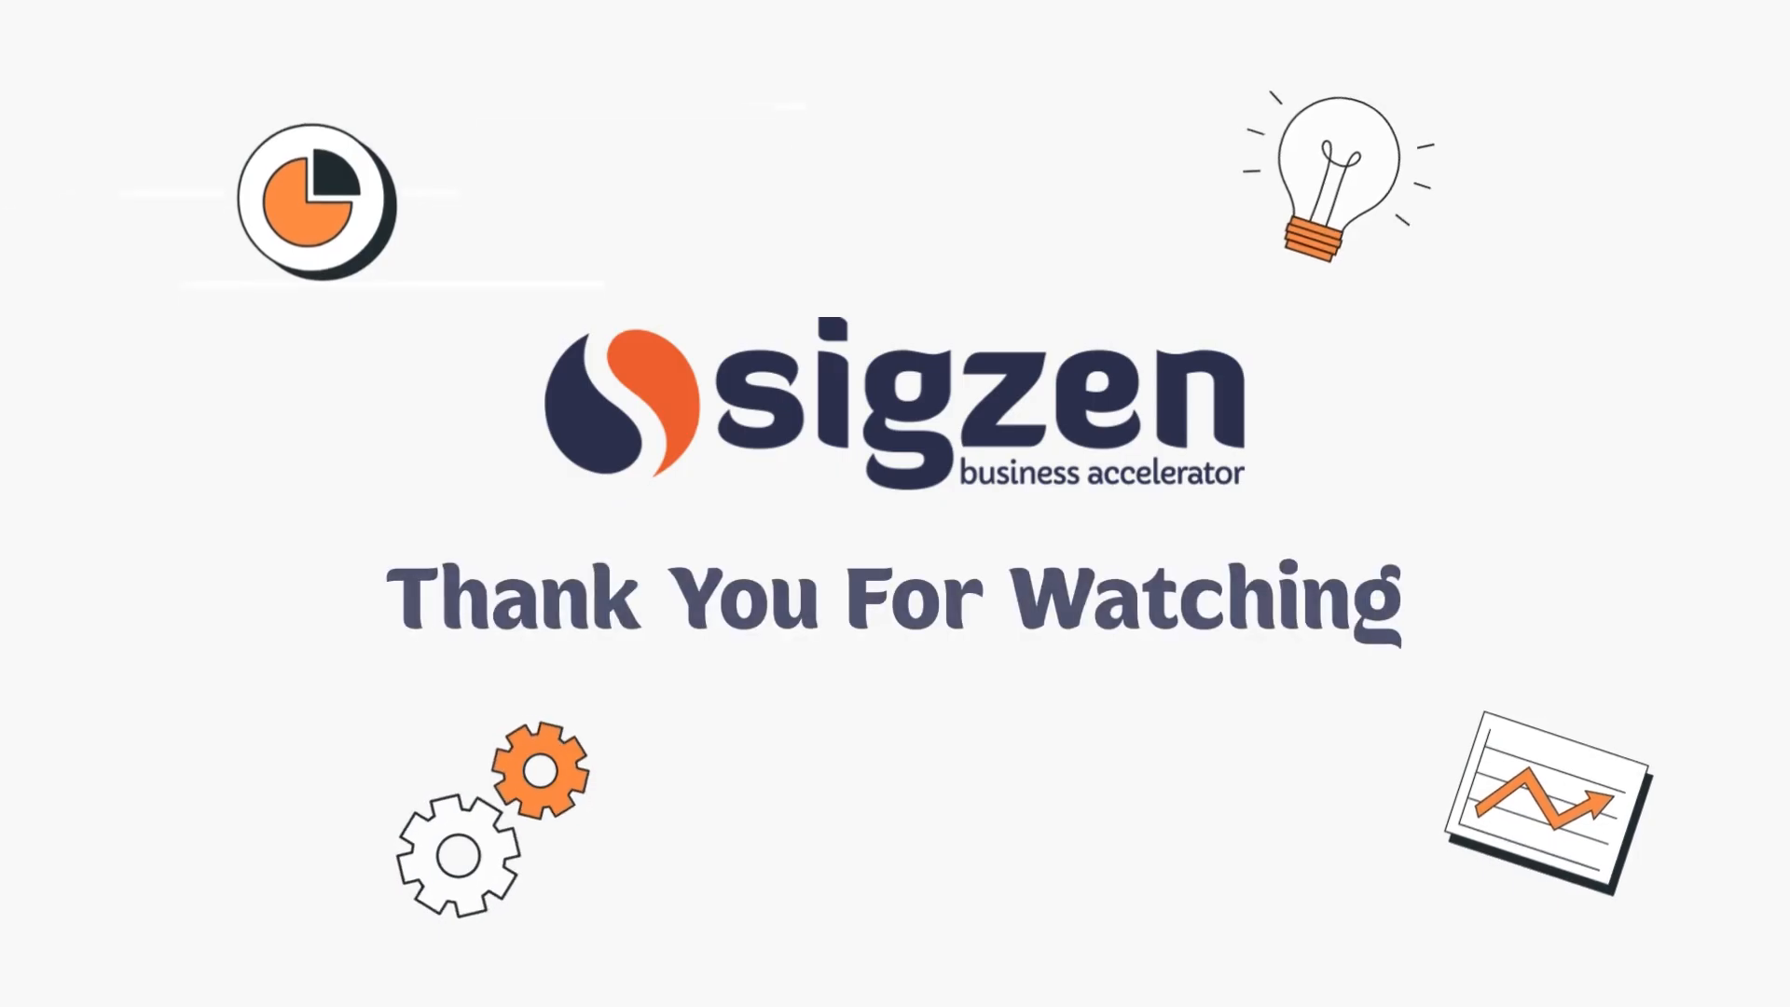